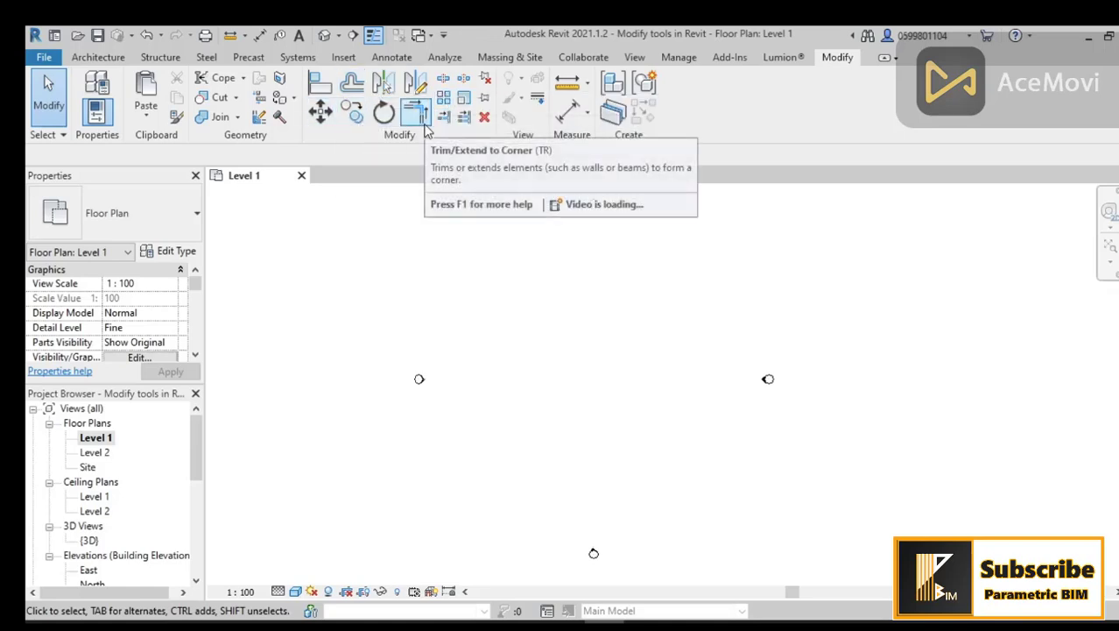
# Step: Start an architectural wall and choose the Basic Wall: Exterior Wall type
pyautogui.click(324, 92)
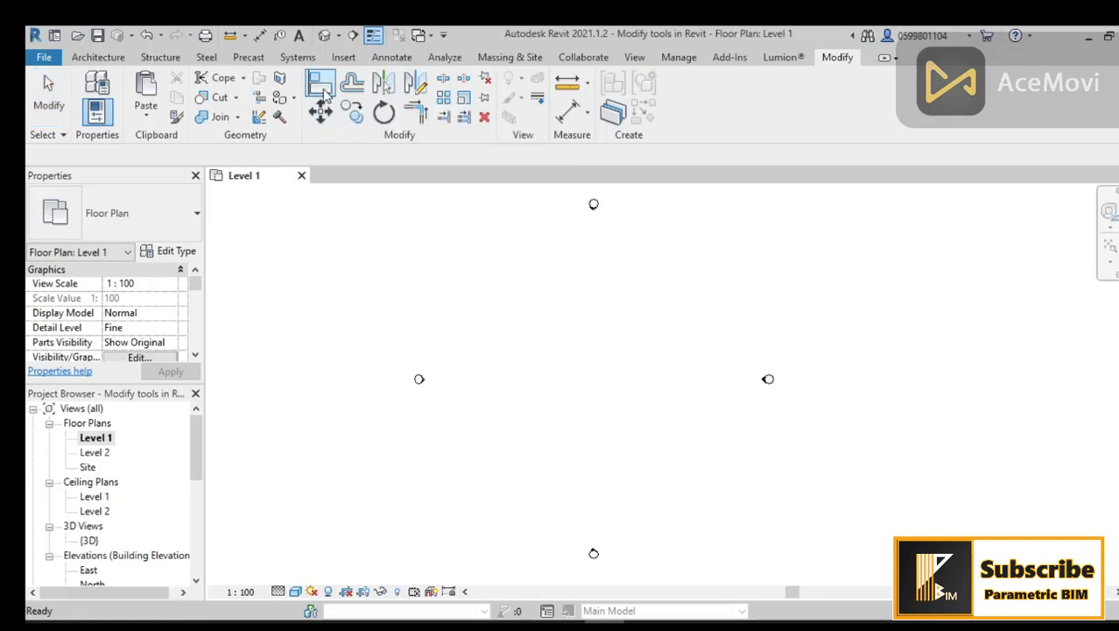
pyautogui.click(118, 57)
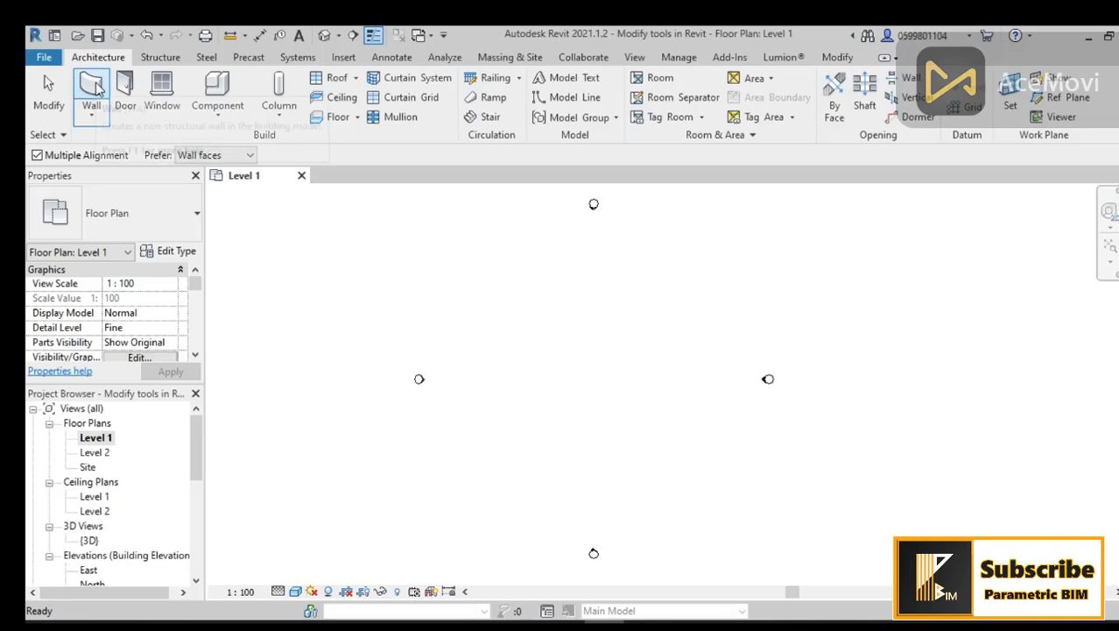
pyautogui.click(92, 103)
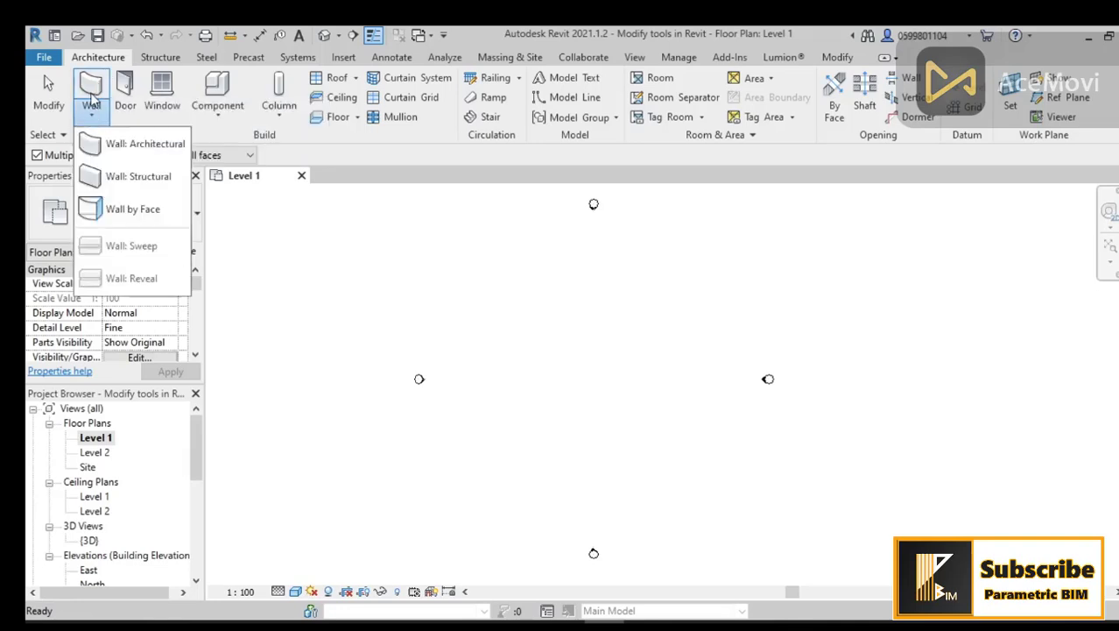
pyautogui.click(114, 144)
pyautogui.click(162, 232)
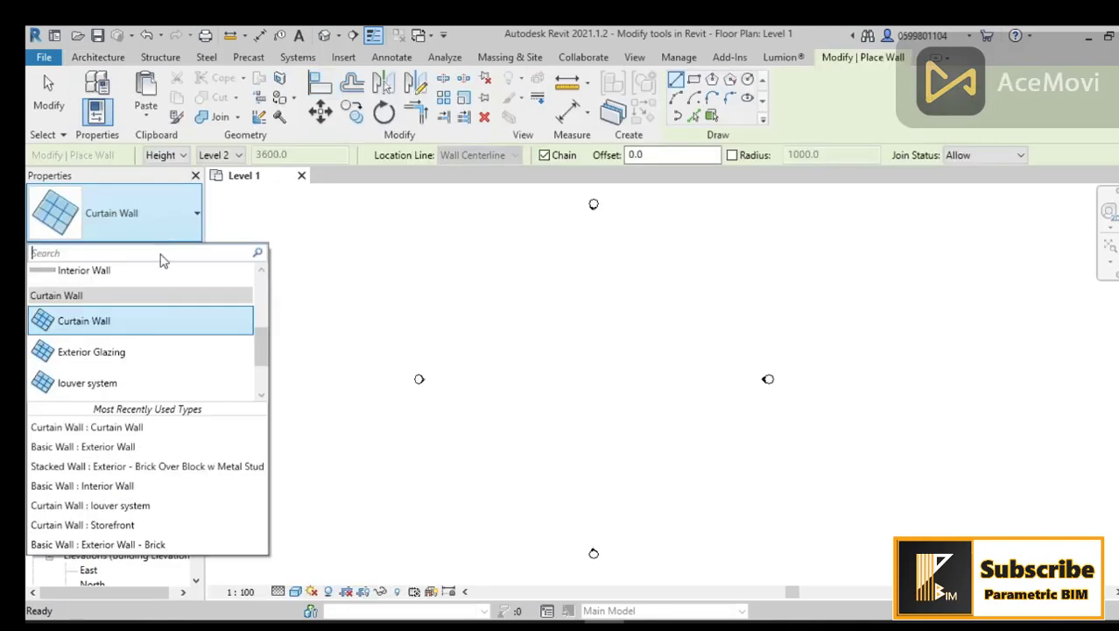
pyautogui.scroll(3, 158, 348)
pyautogui.scroll(-1, 165, 295)
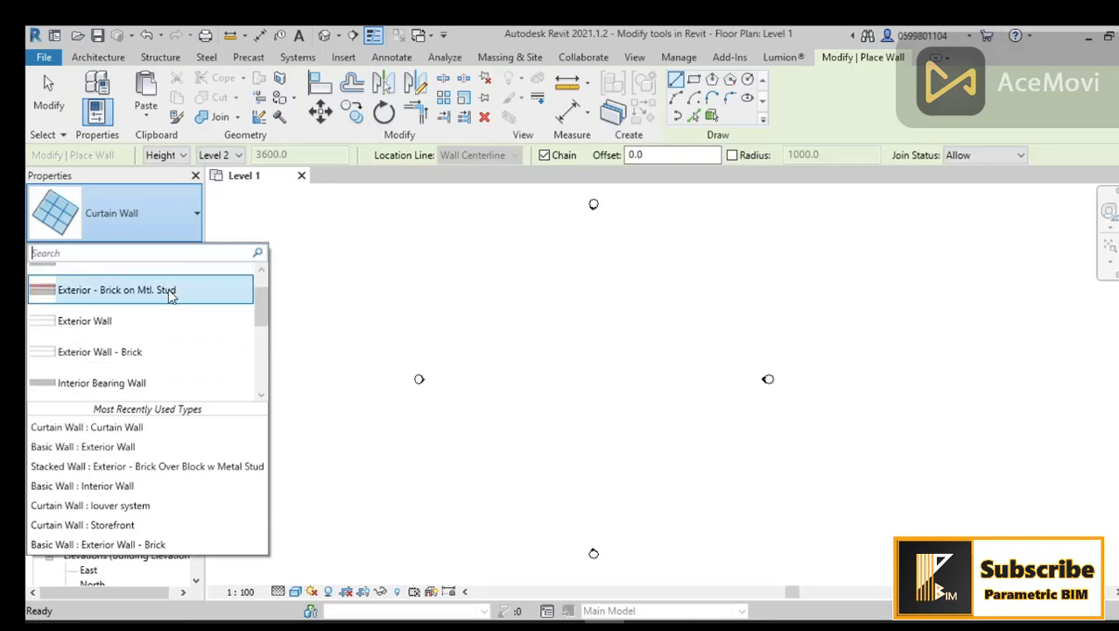
pyautogui.click(114, 324)
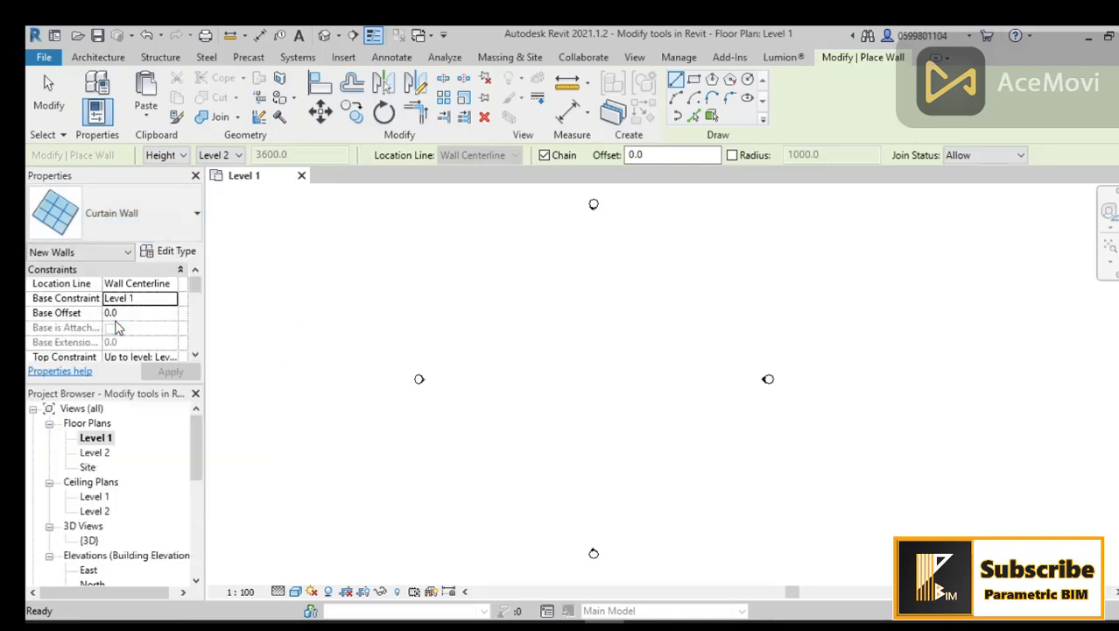
# Step: Draw a horizontal exterior wall about 10000 mm long in the Level 1 plan
pyautogui.scroll(2, 548, 378)
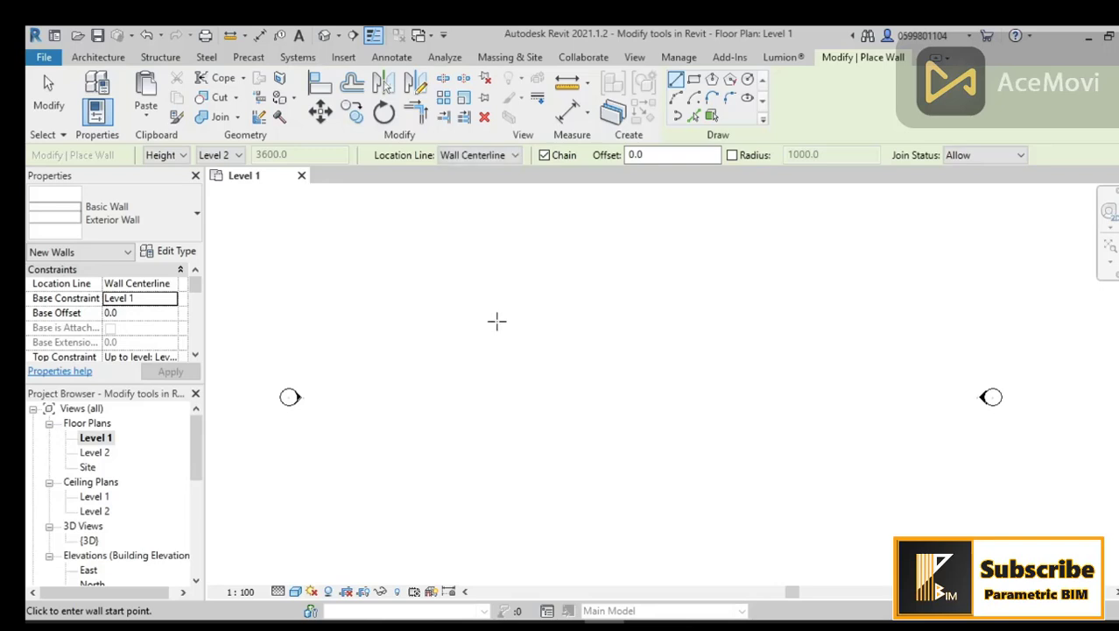
pyautogui.click(457, 323)
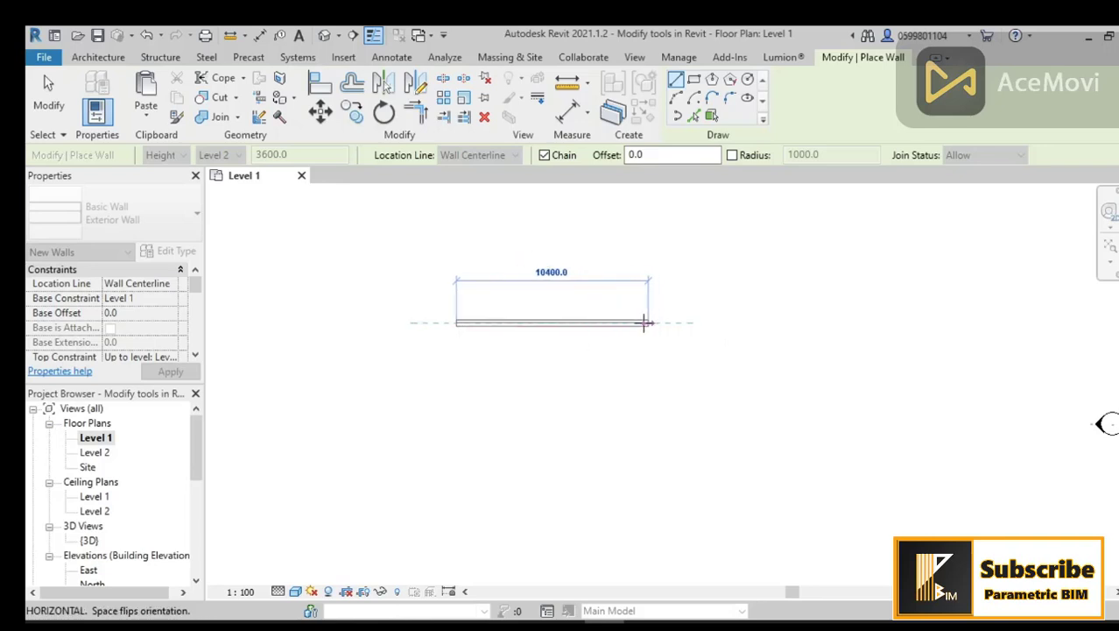
pyautogui.click(641, 323)
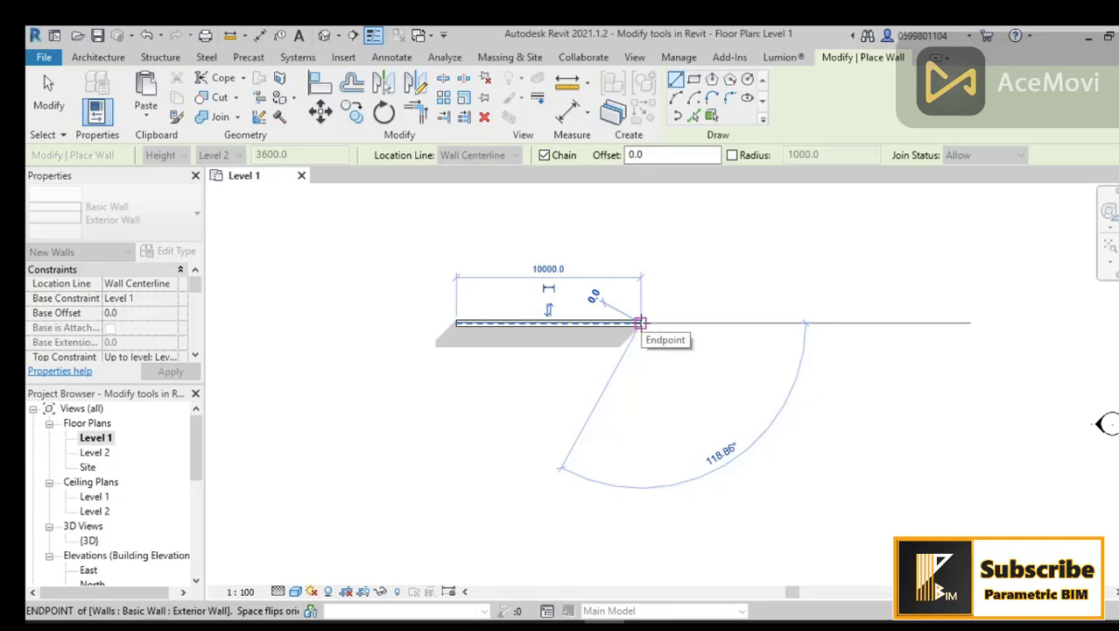
pyautogui.press('Escape')
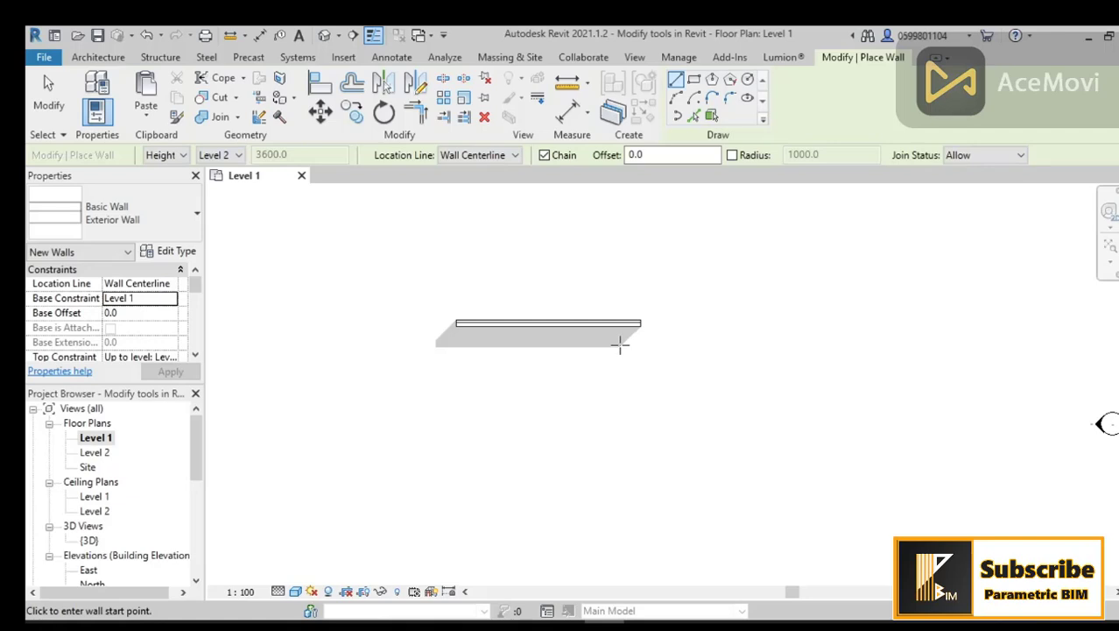
# Step: Set the project's length units to meters in Project Units
pyautogui.click(681, 58)
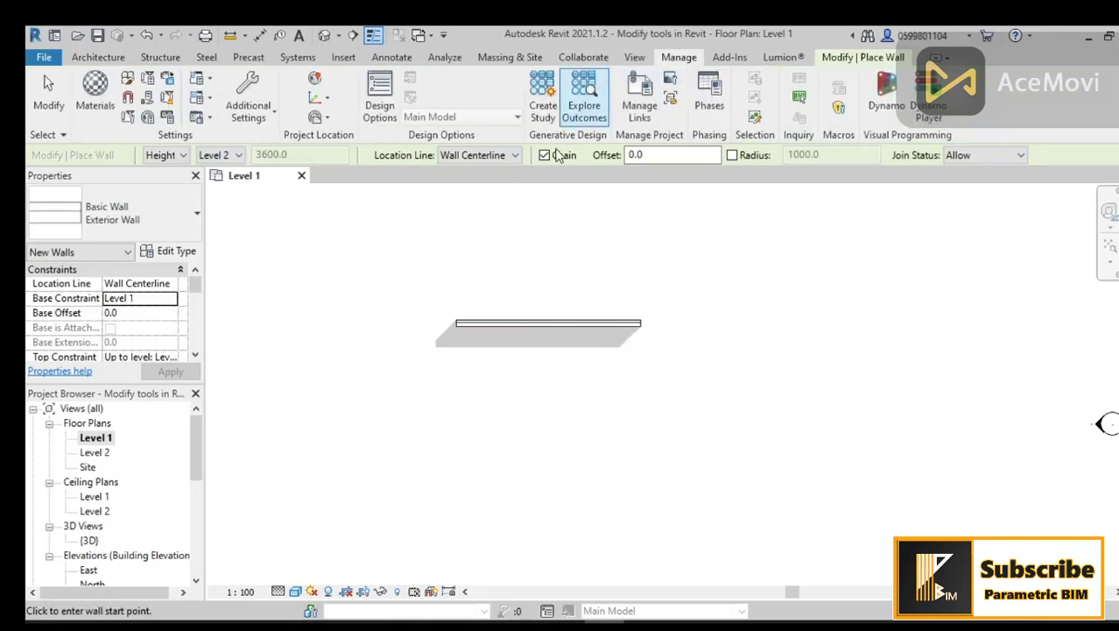
pyautogui.click(167, 117)
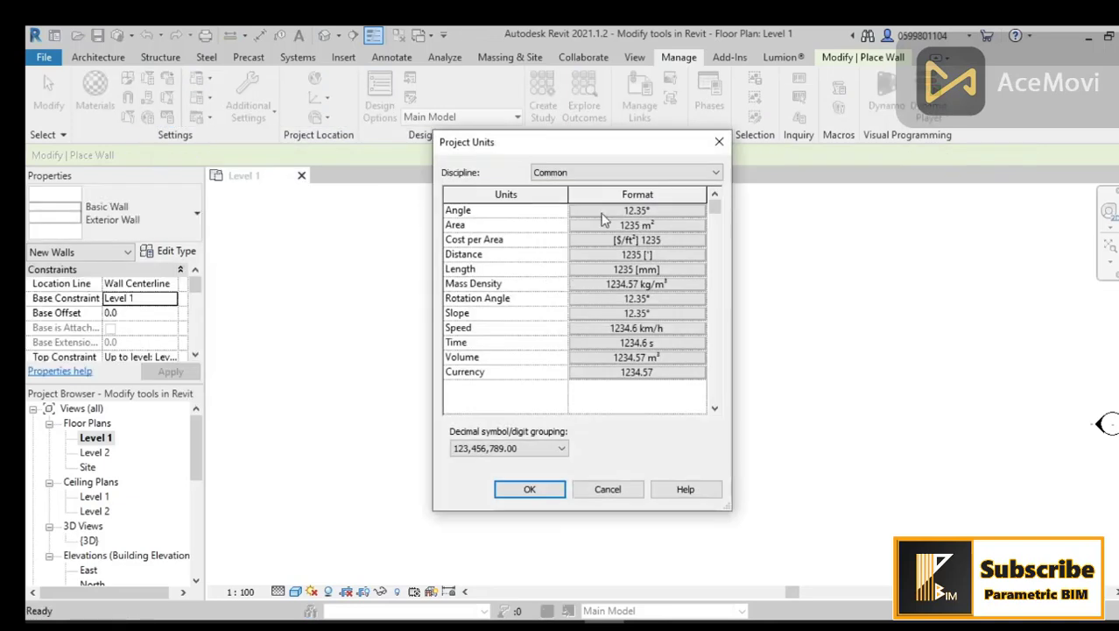
pyautogui.click(627, 270)
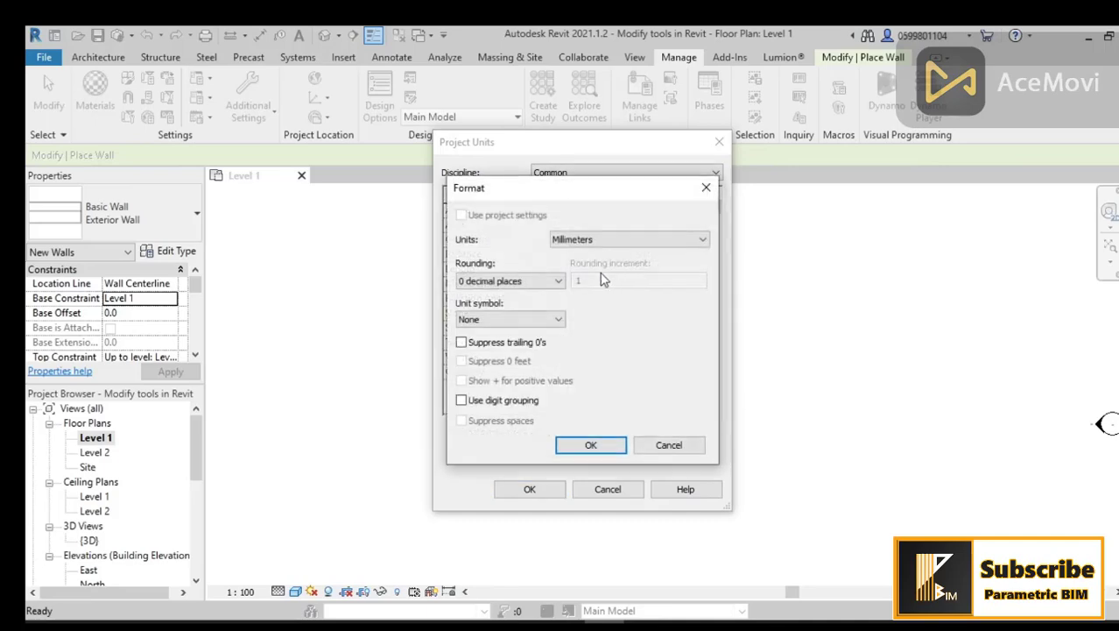
pyautogui.click(575, 243)
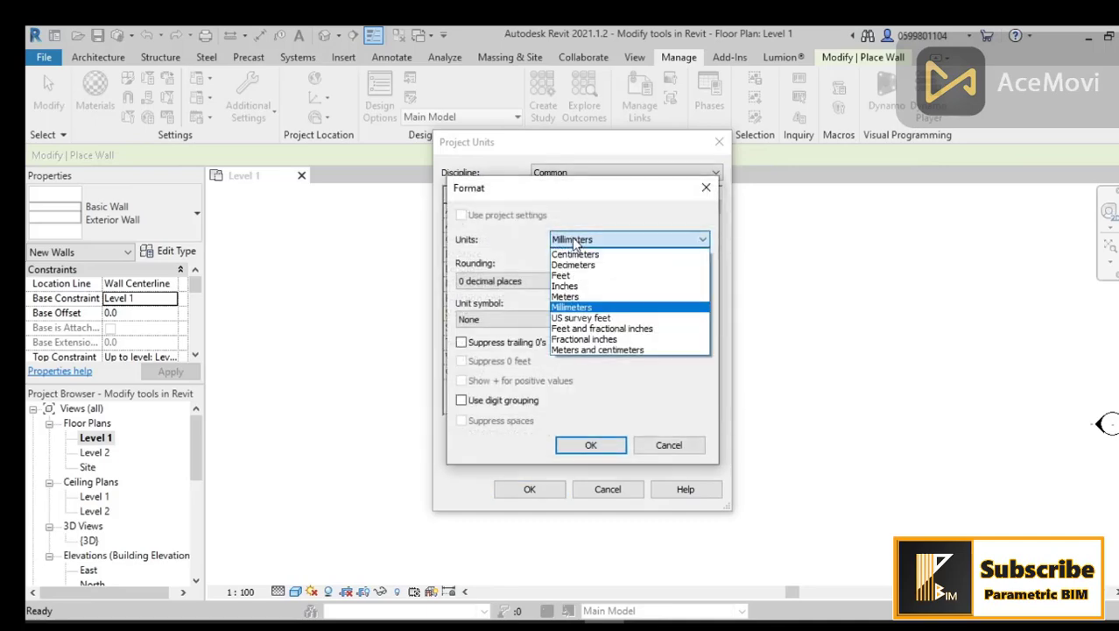
pyautogui.click(584, 298)
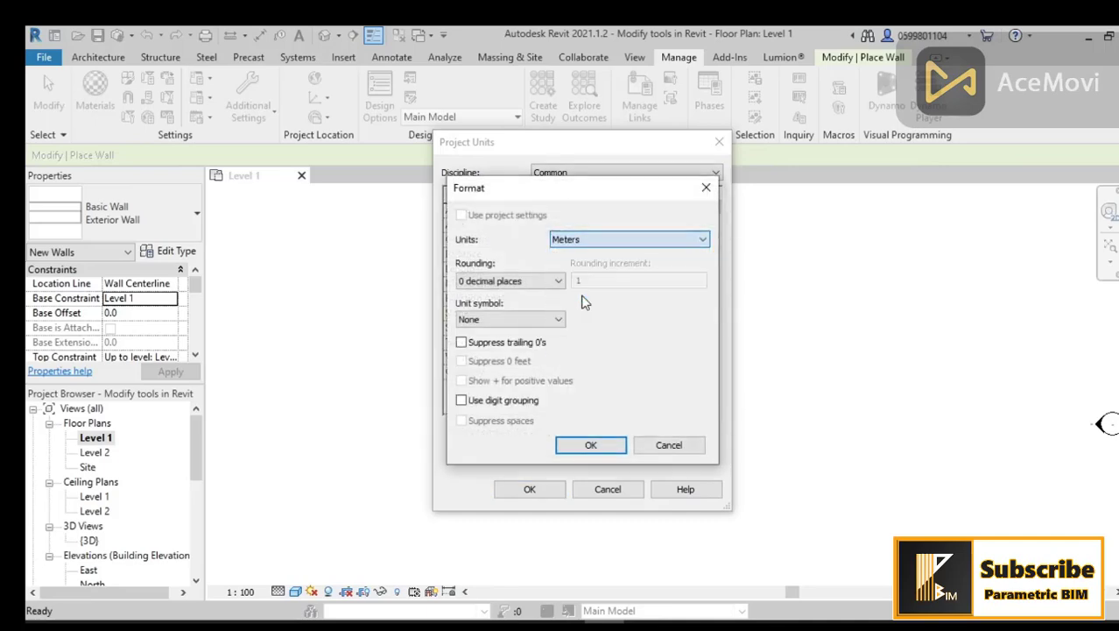
pyautogui.click(591, 445)
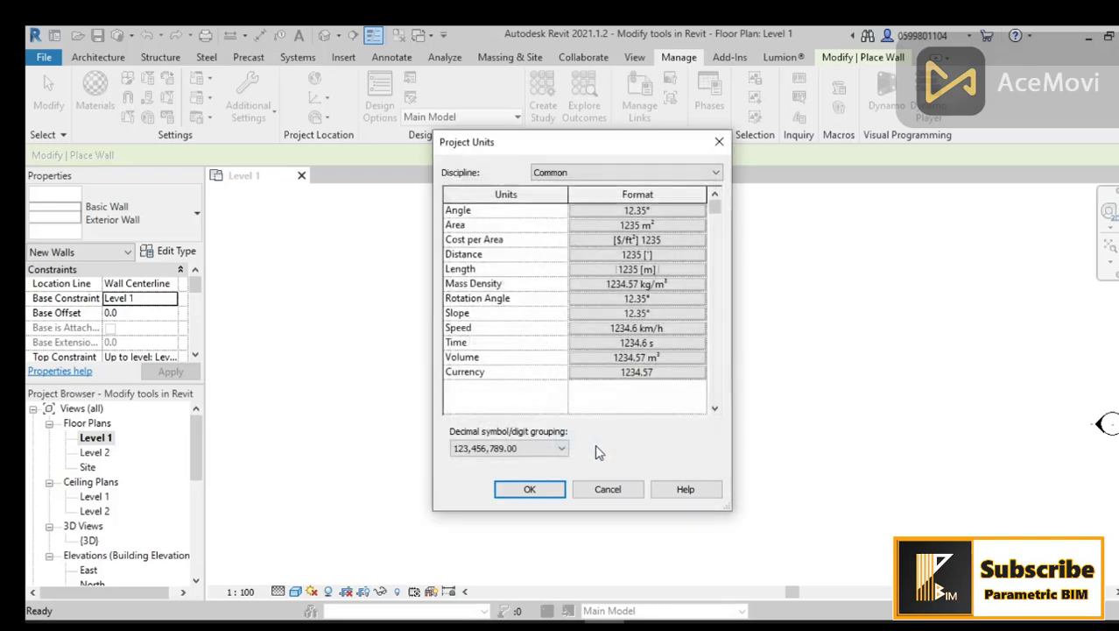
pyautogui.click(530, 489)
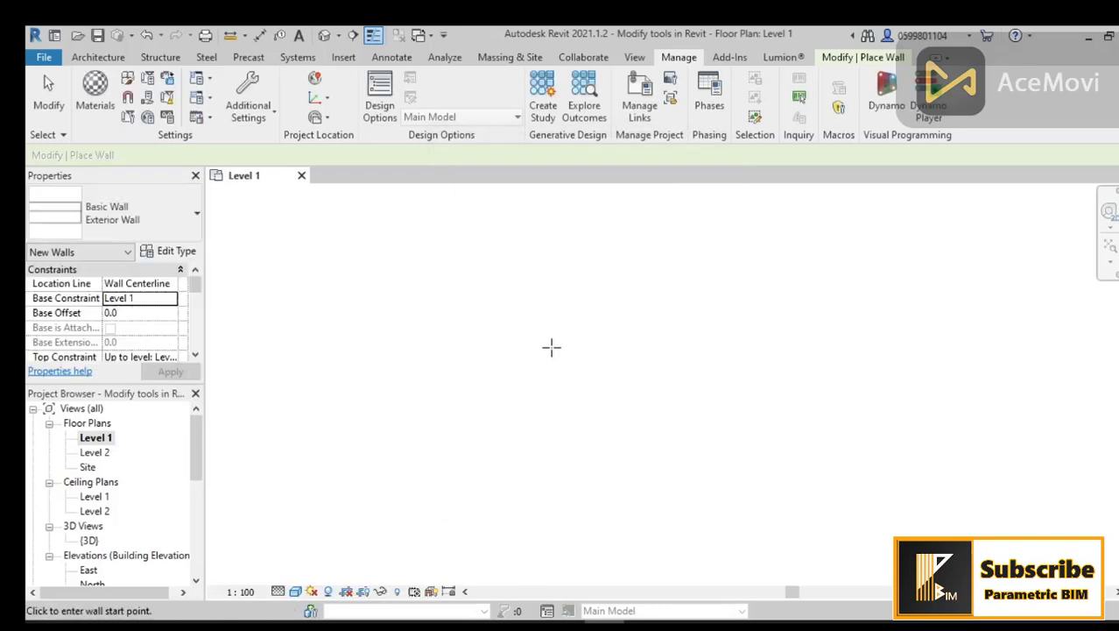
# Step: Draw a second horizontal exterior wall about 11.2 m long, lower and to the right of the first
pyautogui.press('Escape')
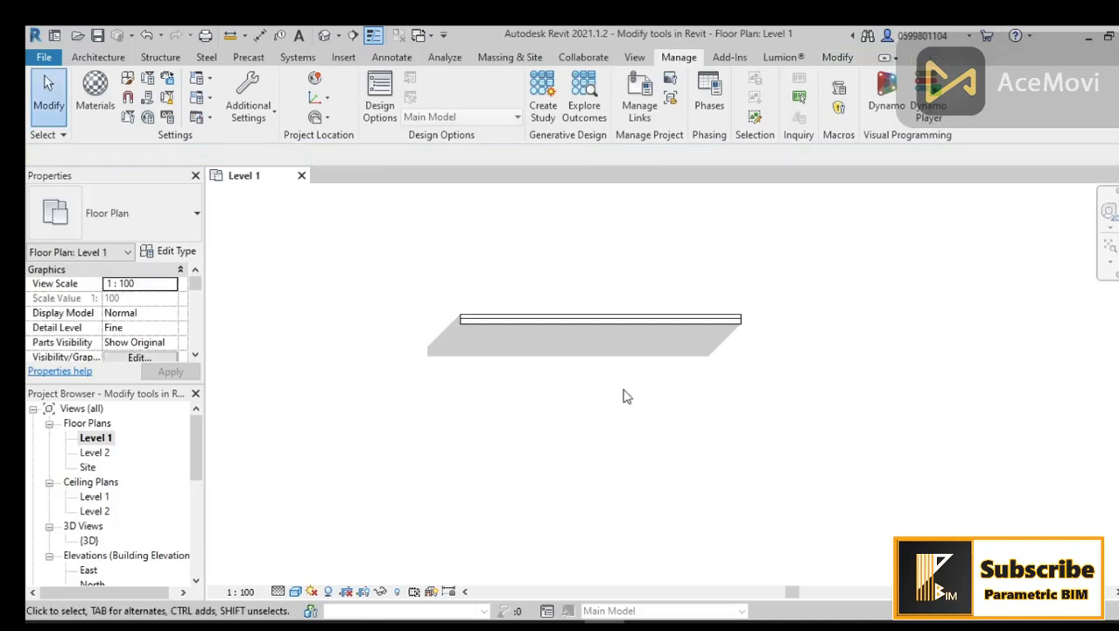
pyautogui.scroll(-1, 654, 388)
pyautogui.moveTo(697, 388); pyautogui.dragTo(677, 389, button='middle')
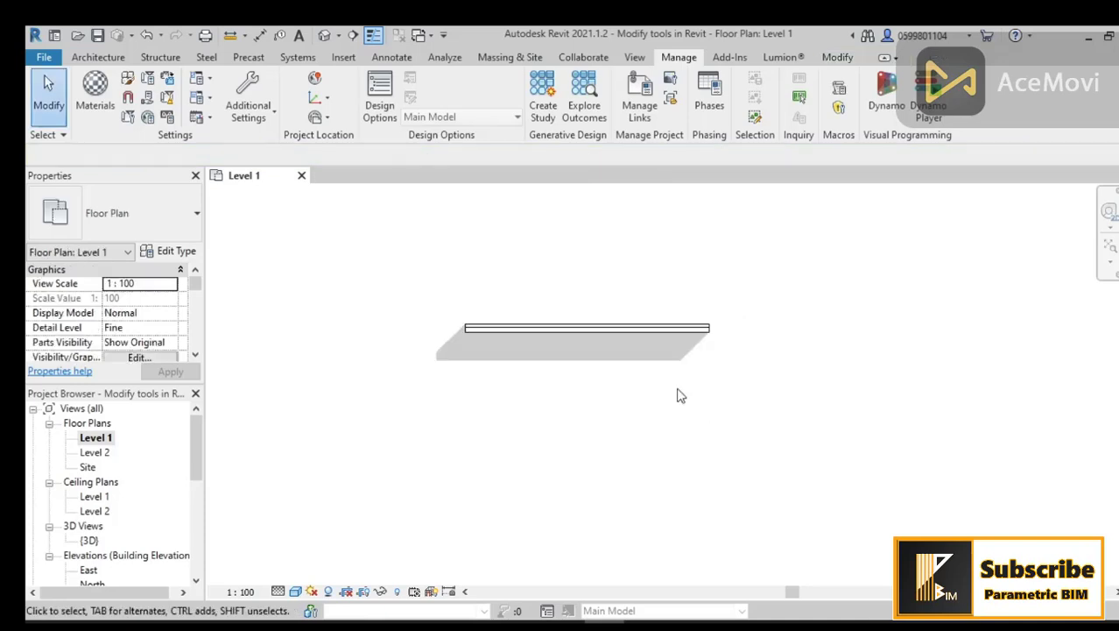
pyautogui.click(103, 57)
pyautogui.click(92, 95)
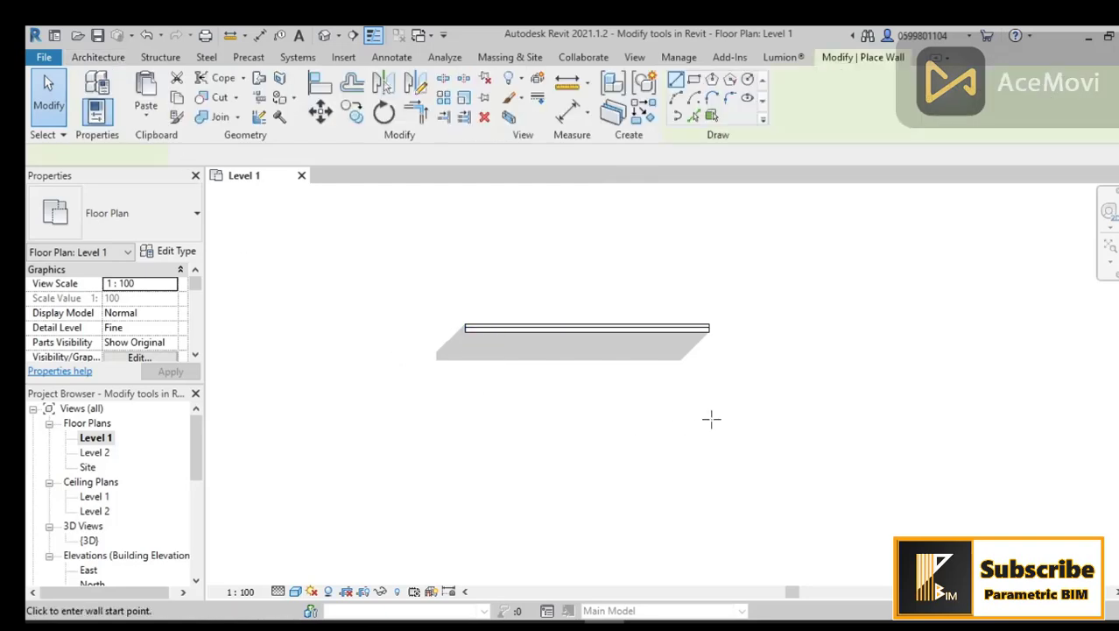
pyautogui.click(751, 421)
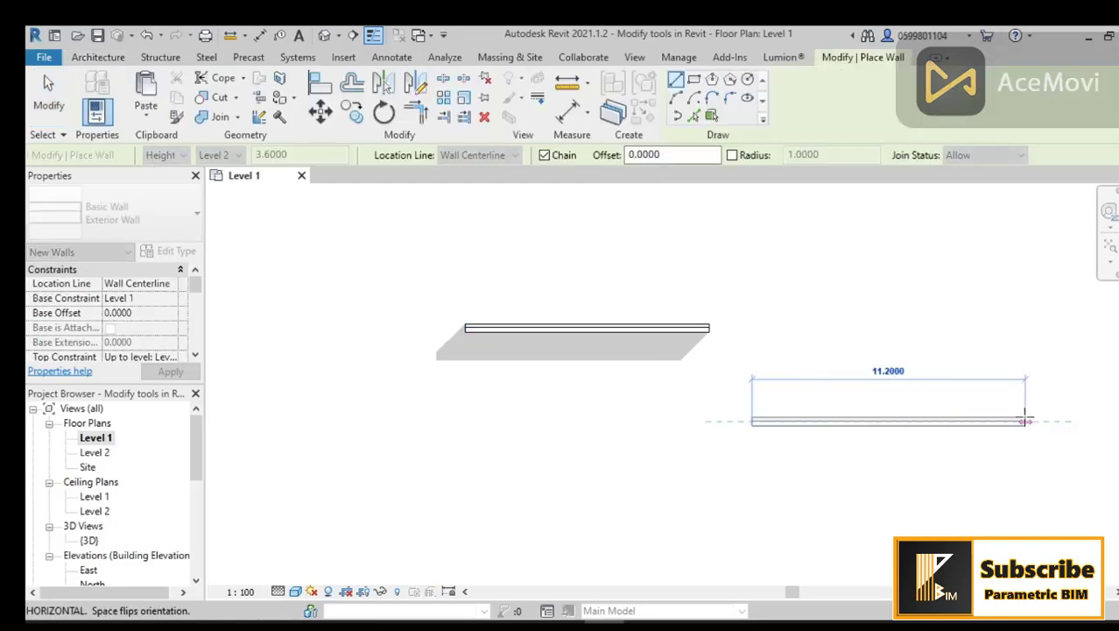
pyautogui.click(1025, 420)
pyautogui.press('Escape')
pyautogui.press('Escape')
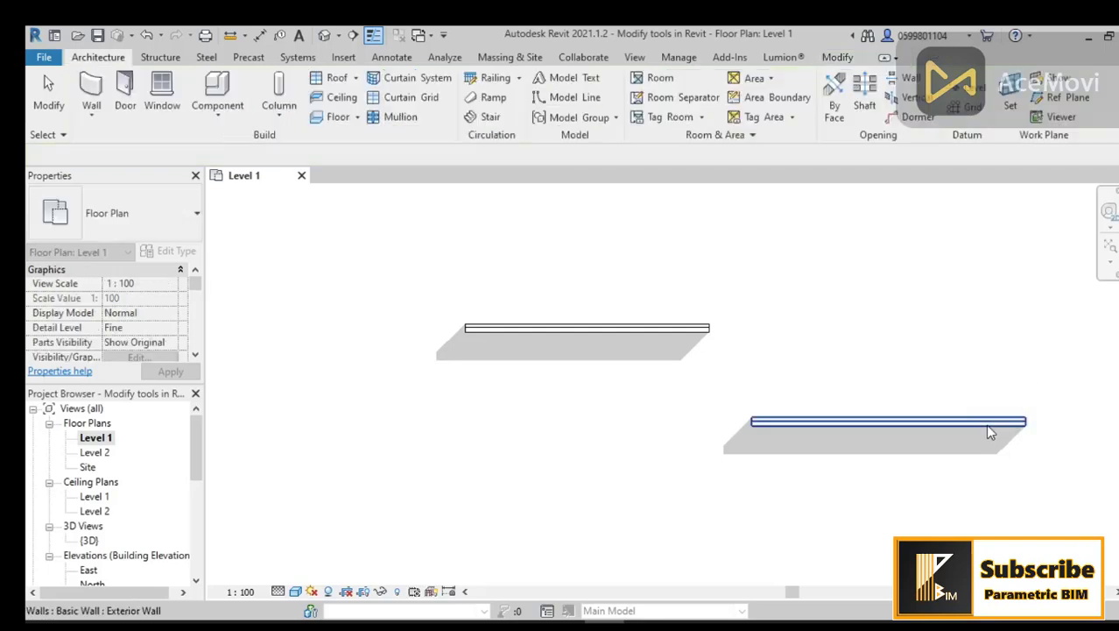
# Step: Align the lower wall with the upper wall using the Align tool so both sit on one line
pyautogui.click(988, 428)
pyautogui.click(937, 464)
pyautogui.moveTo(913, 480); pyautogui.dragTo(872, 480, button='middle')
pyautogui.moveTo(692, 424); pyautogui.dragTo(660, 426, button='middle')
pyautogui.click(837, 58)
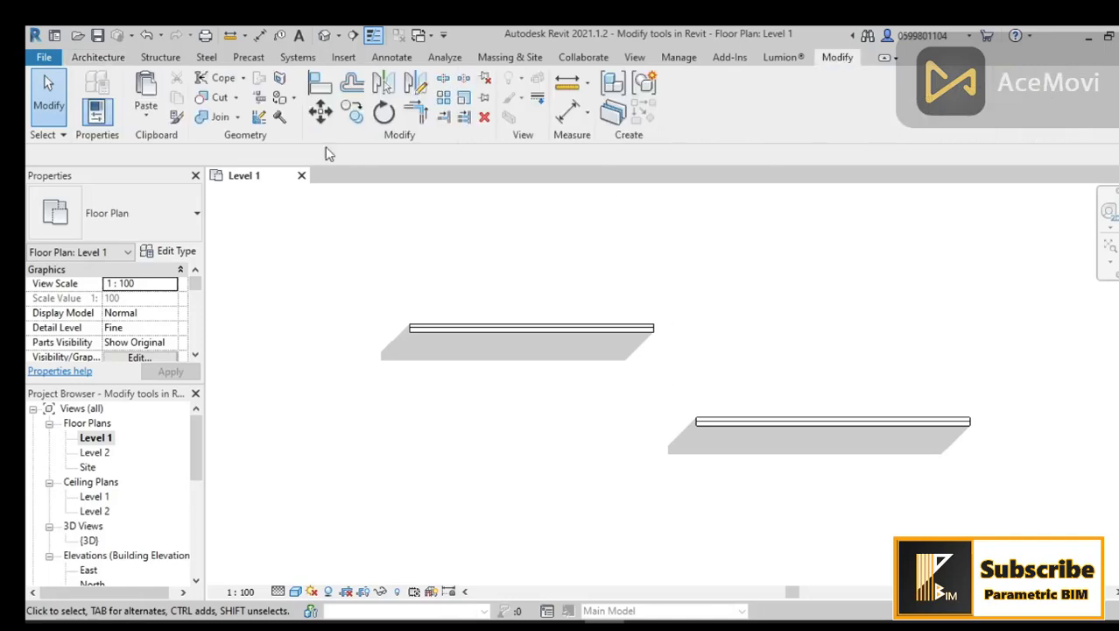
pyautogui.click(312, 81)
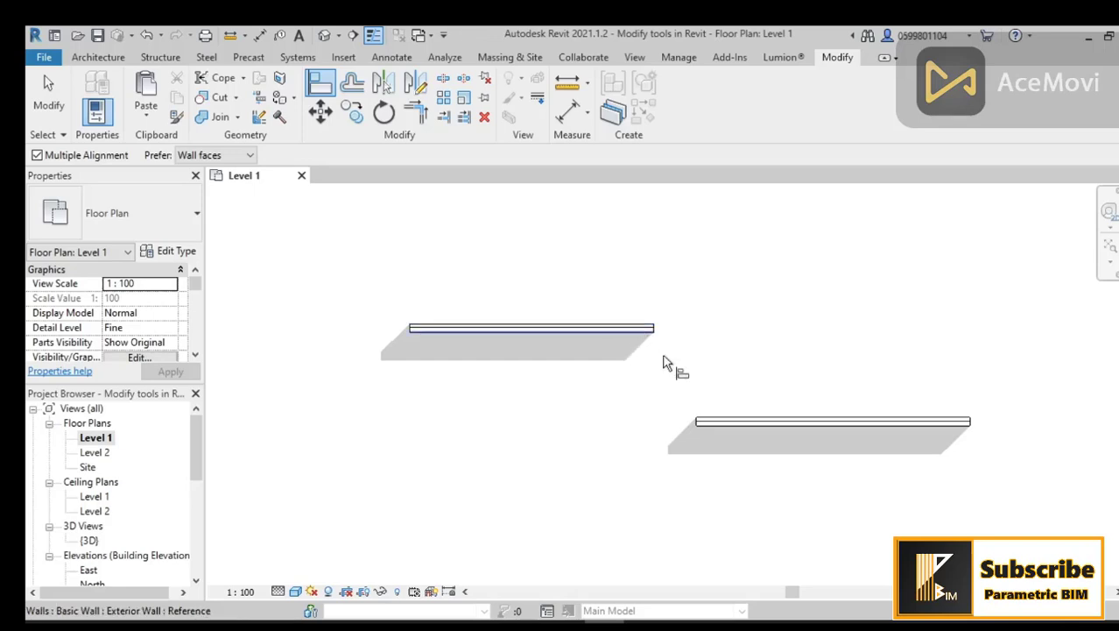
pyautogui.scroll(2, 688, 396)
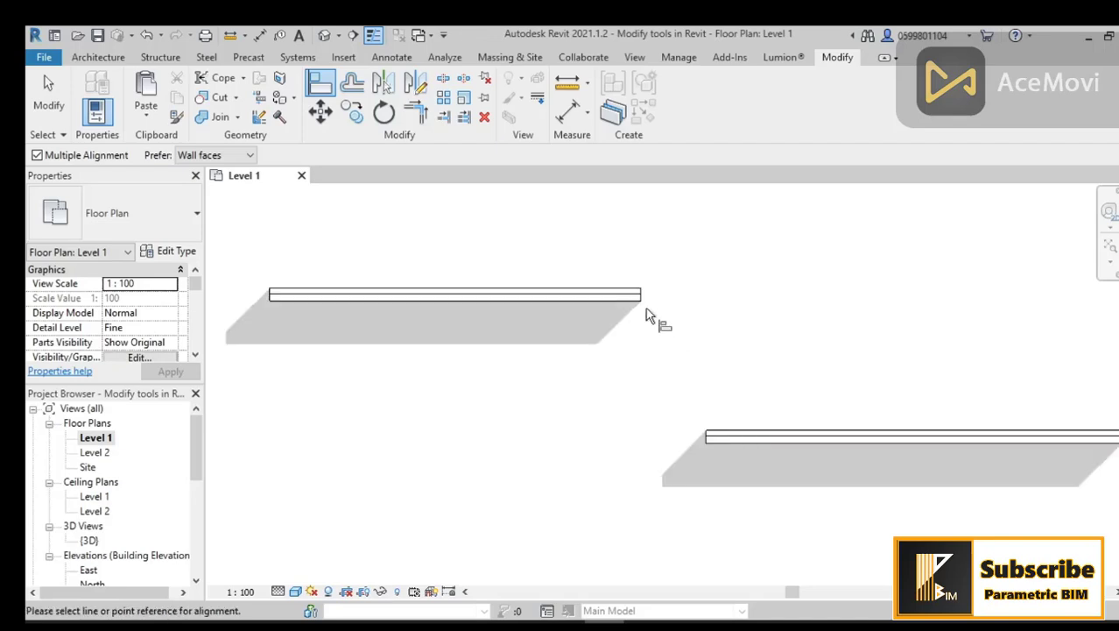
pyautogui.click(548, 292)
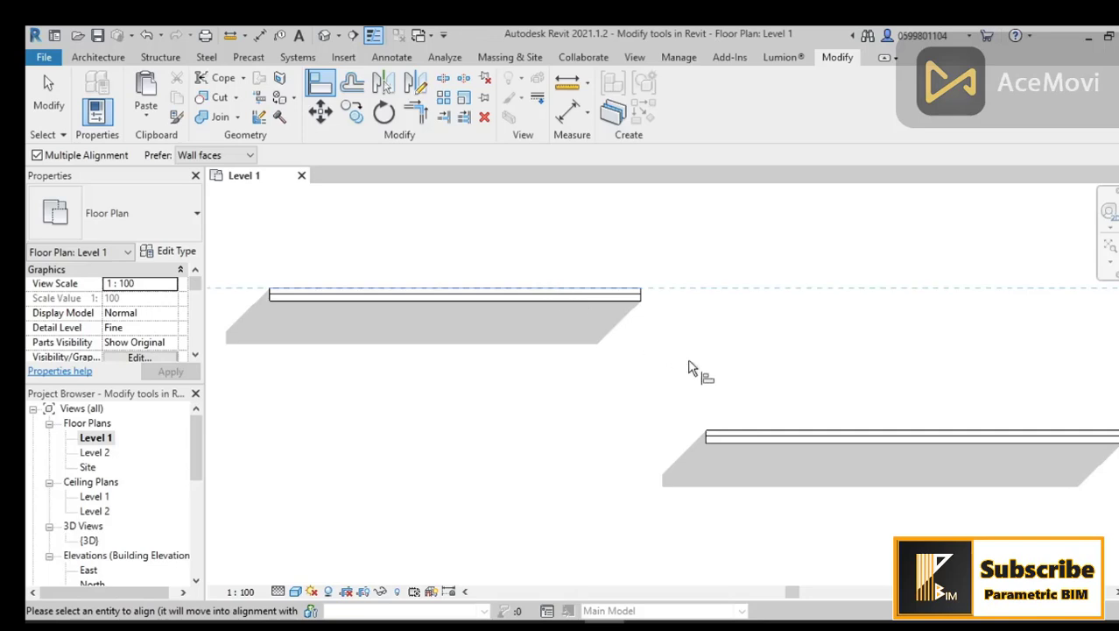
pyautogui.click(784, 435)
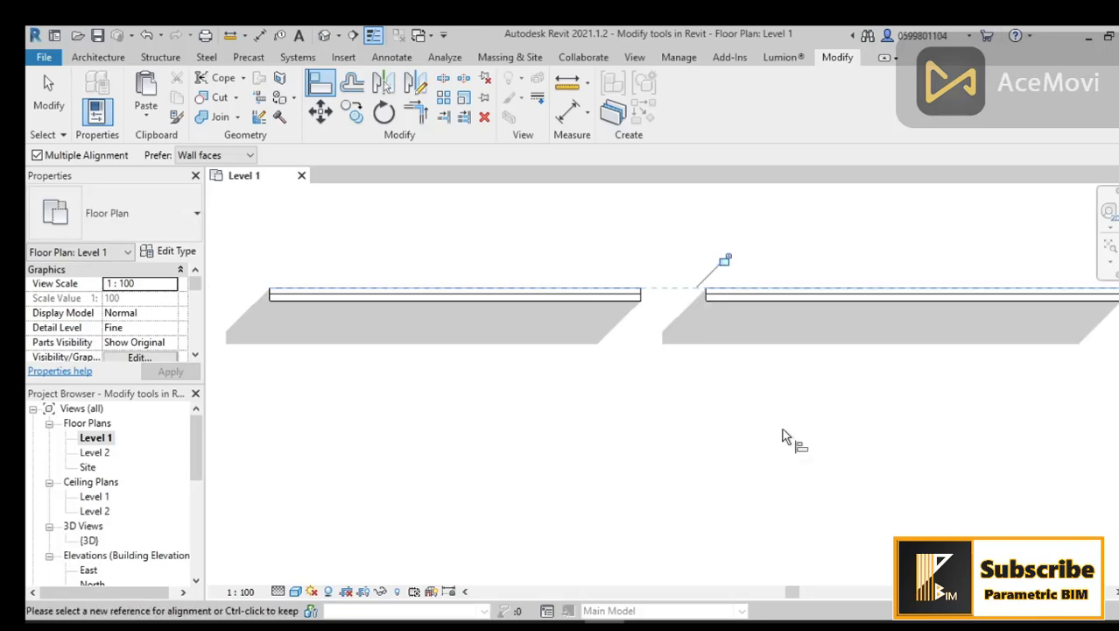
# Step: Open the South elevation view
pyautogui.moveTo(810, 435); pyautogui.dragTo(787, 433, button='middle')
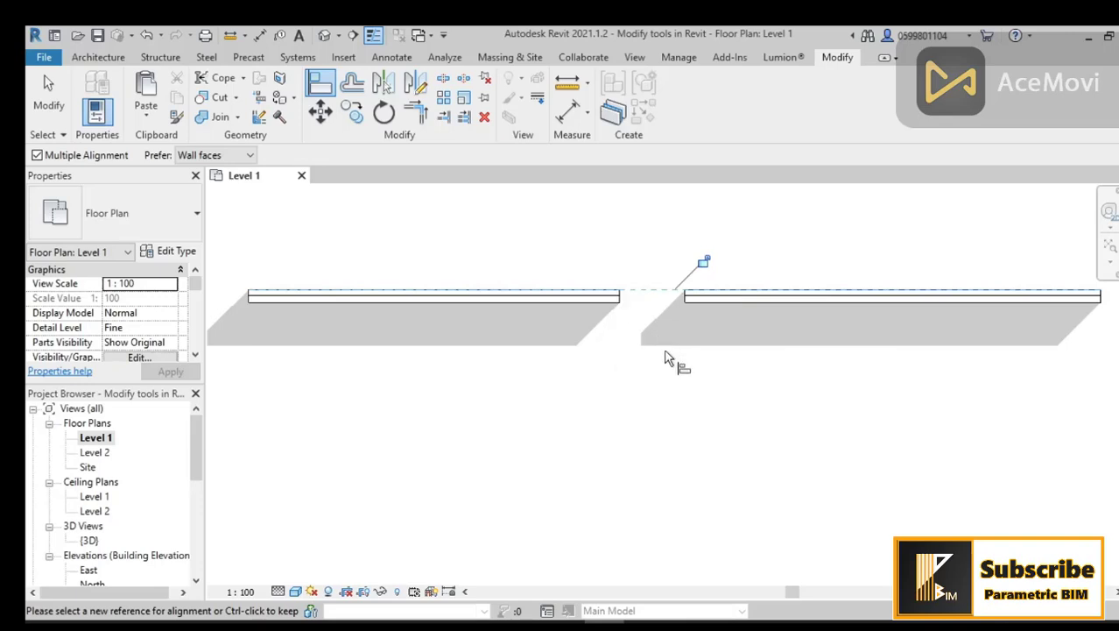
pyautogui.moveTo(672, 357)
pyautogui.mouseDown(button='middle')
pyautogui.moveTo(670, 368)
pyautogui.moveTo(653, 365)
pyautogui.mouseUp(button='middle')
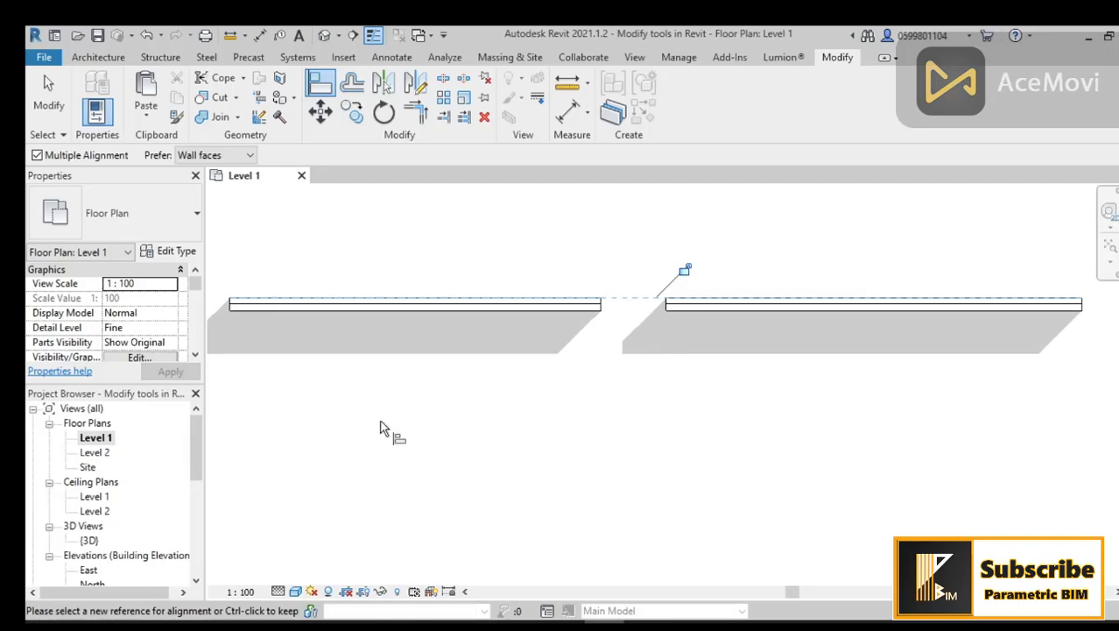
pyautogui.scroll(-3, 195, 443)
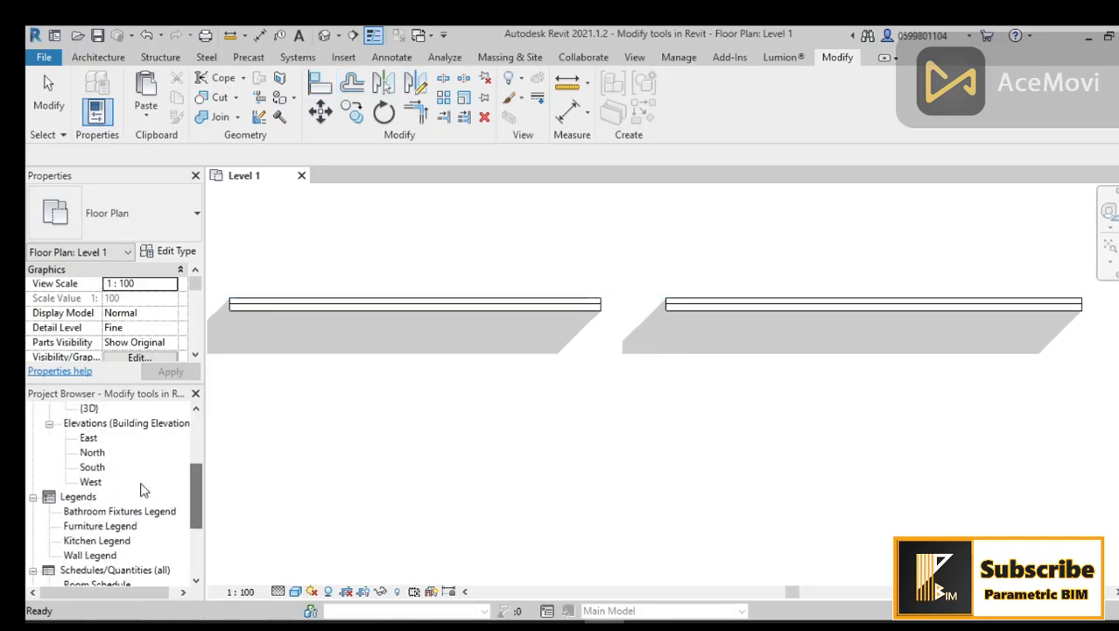
pyautogui.doubleClick(95, 467)
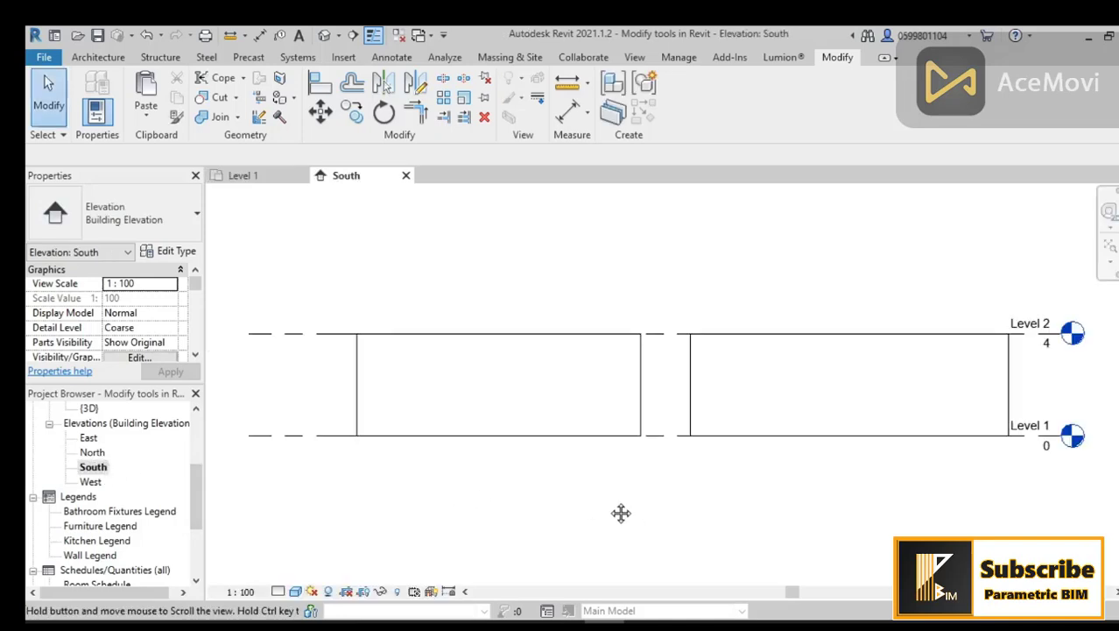
pyautogui.moveTo(619, 513); pyautogui.dragTo(589, 504, button='middle')
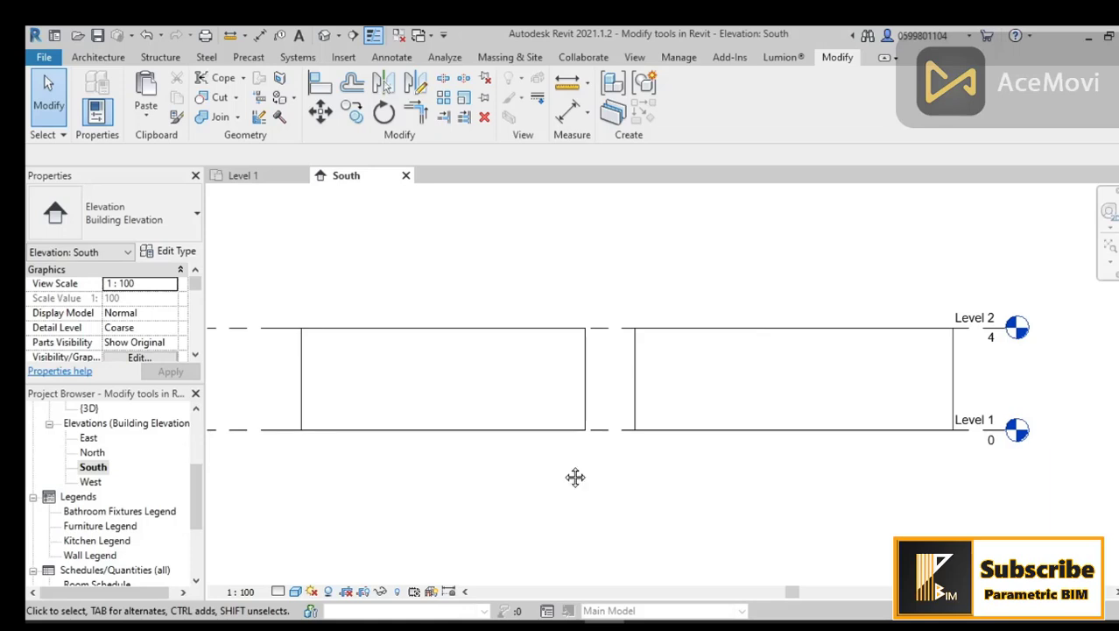
pyautogui.moveTo(575, 476); pyautogui.dragTo(587, 476, button='middle')
# Step: Place a window in the left wall in the South elevation
pyautogui.click(96, 58)
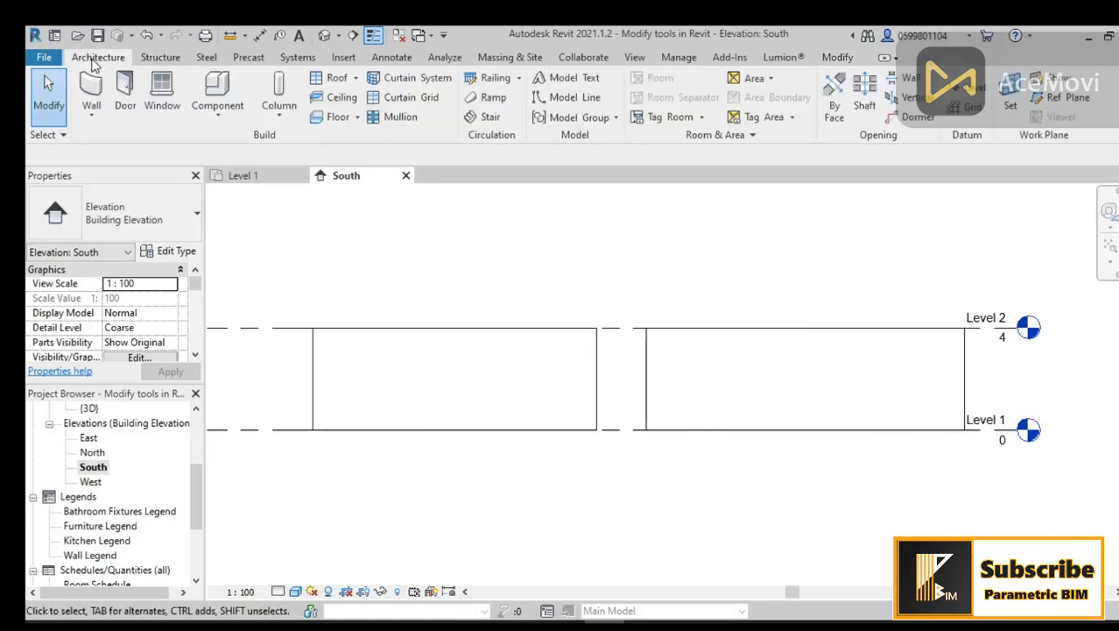
pyautogui.click(162, 91)
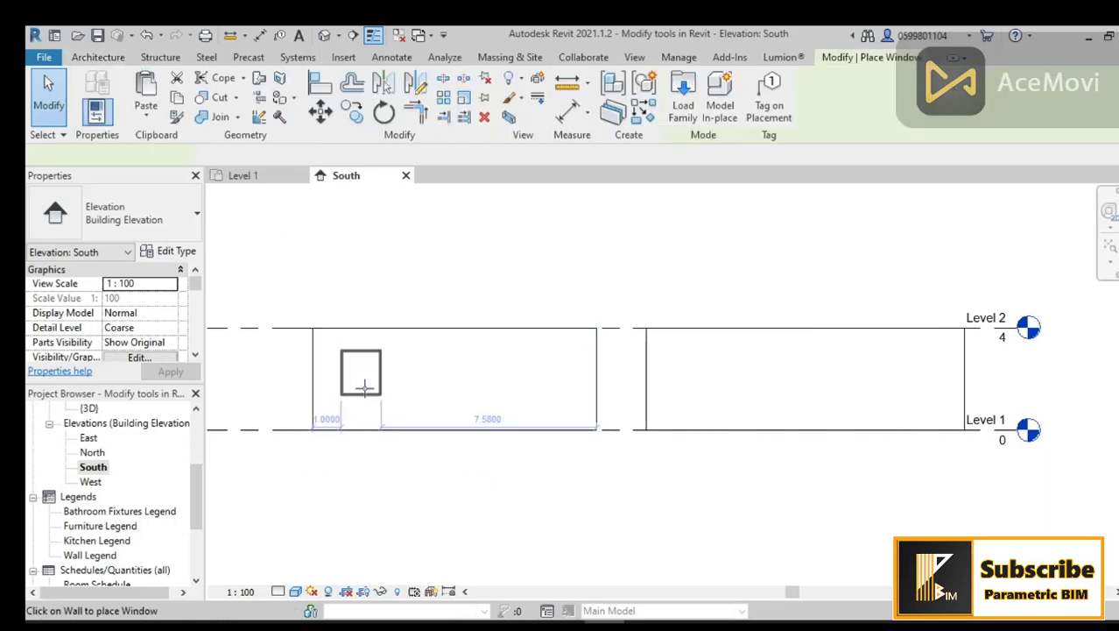
pyautogui.click(485, 376)
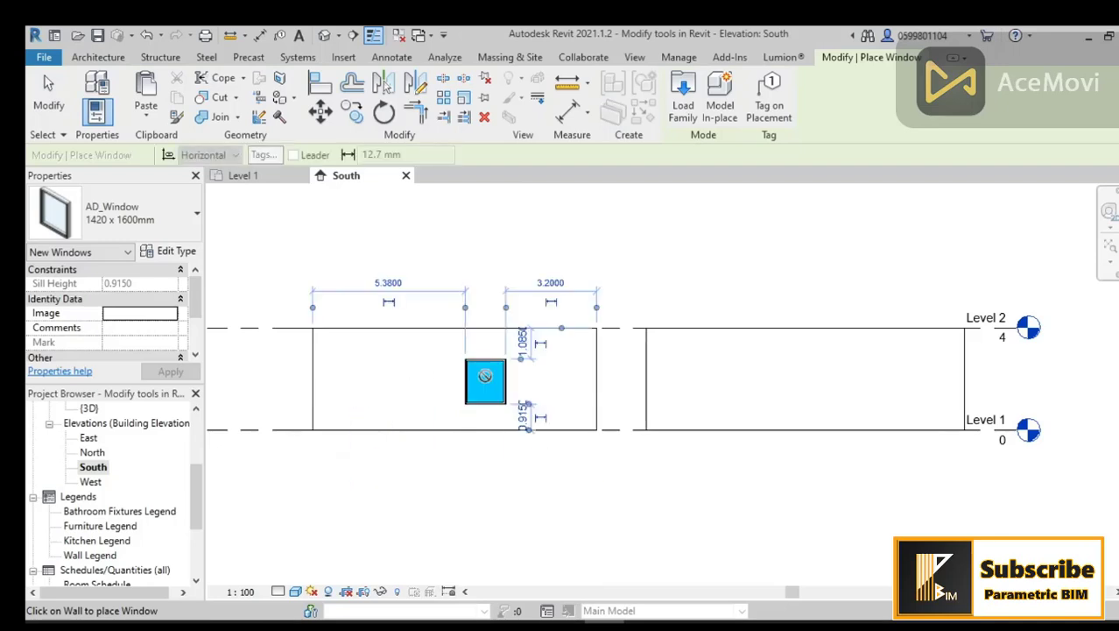
# Step: Place more 1420 x 1600mm windows at varying heights in both walls of the South elevation
pyautogui.click(376, 359)
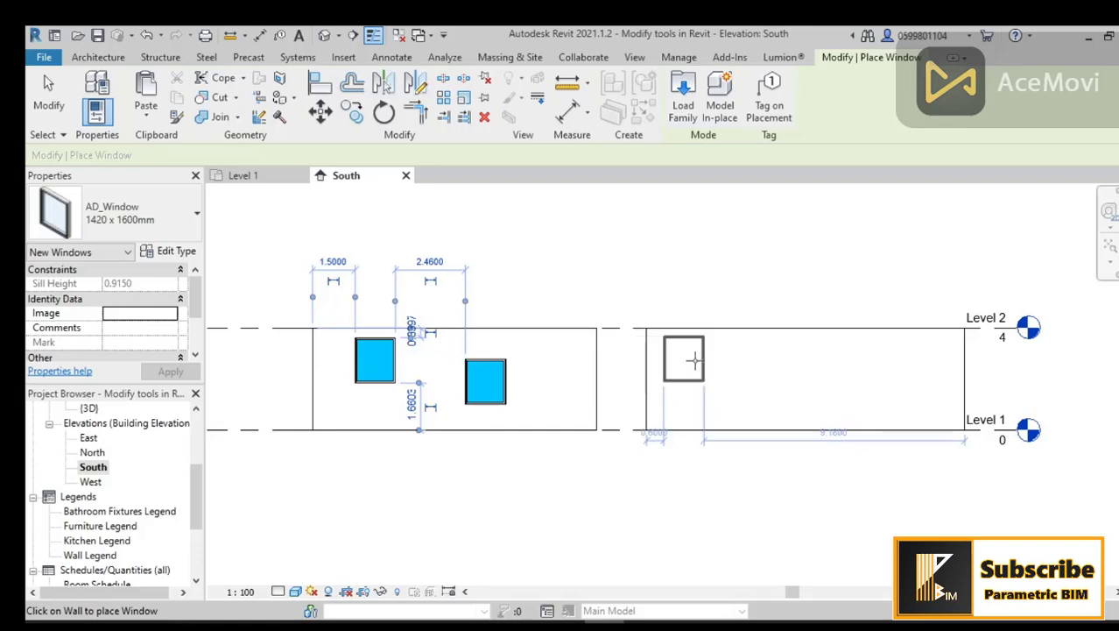
pyautogui.click(880, 368)
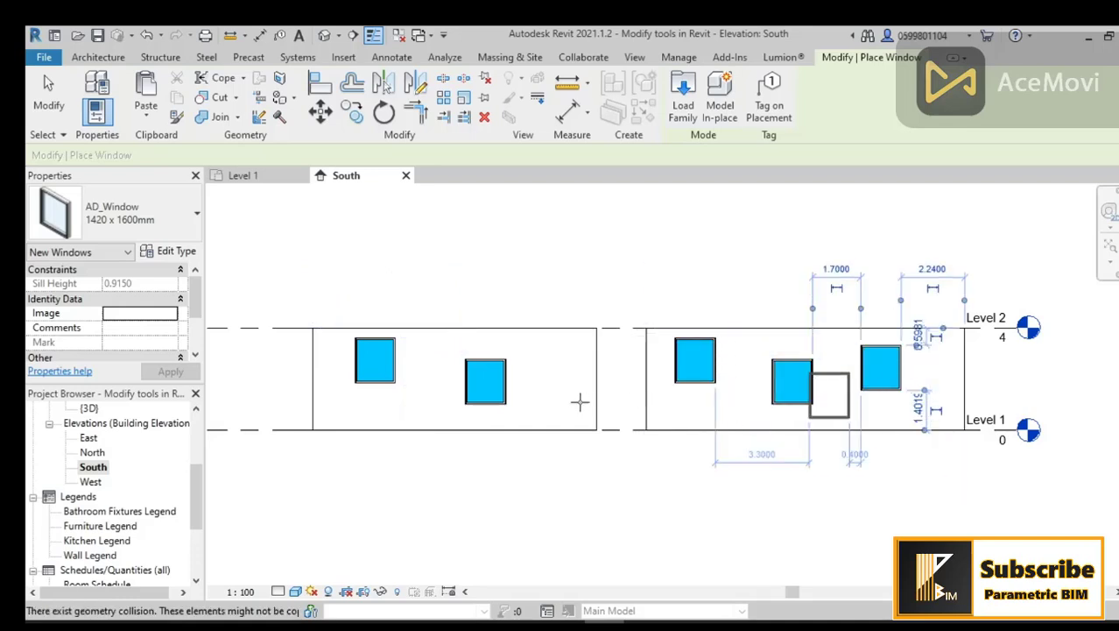
pyautogui.click(552, 395)
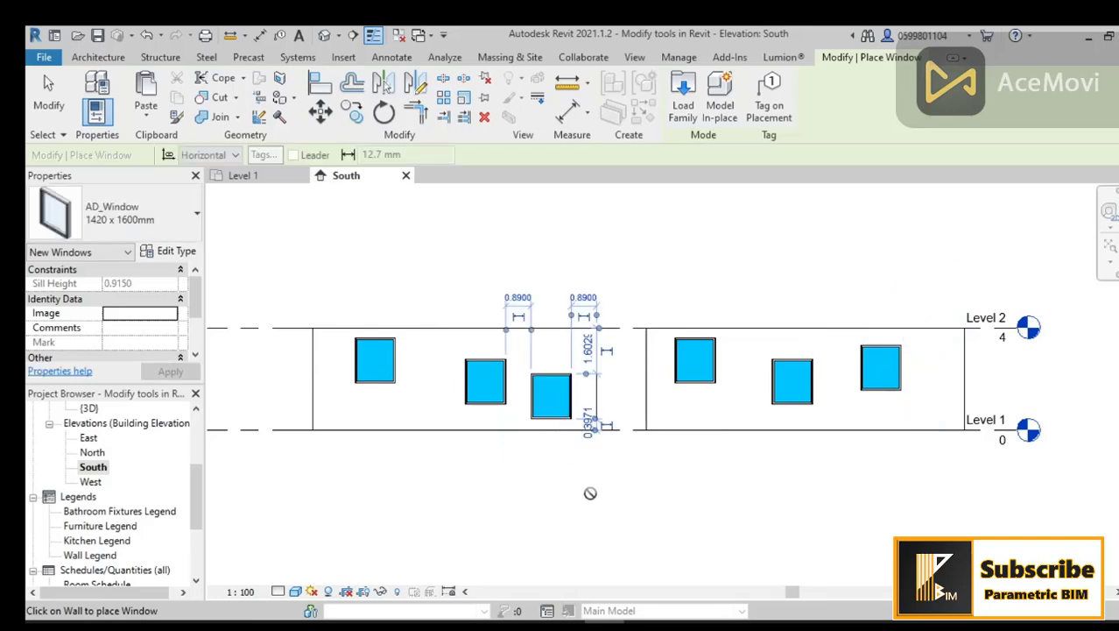
pyautogui.press('Escape')
pyautogui.press('Escape')
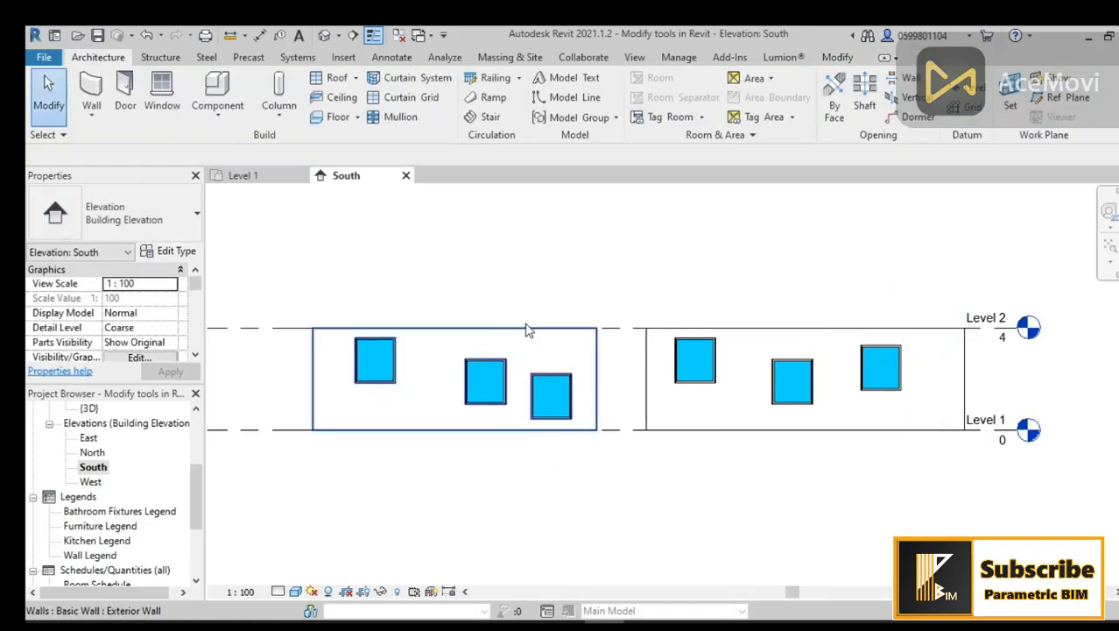
# Step: Switch the window type to AD_Window 0406 x 0610mm and place four small windows between the large ones
pyautogui.scroll(2, 465, 377)
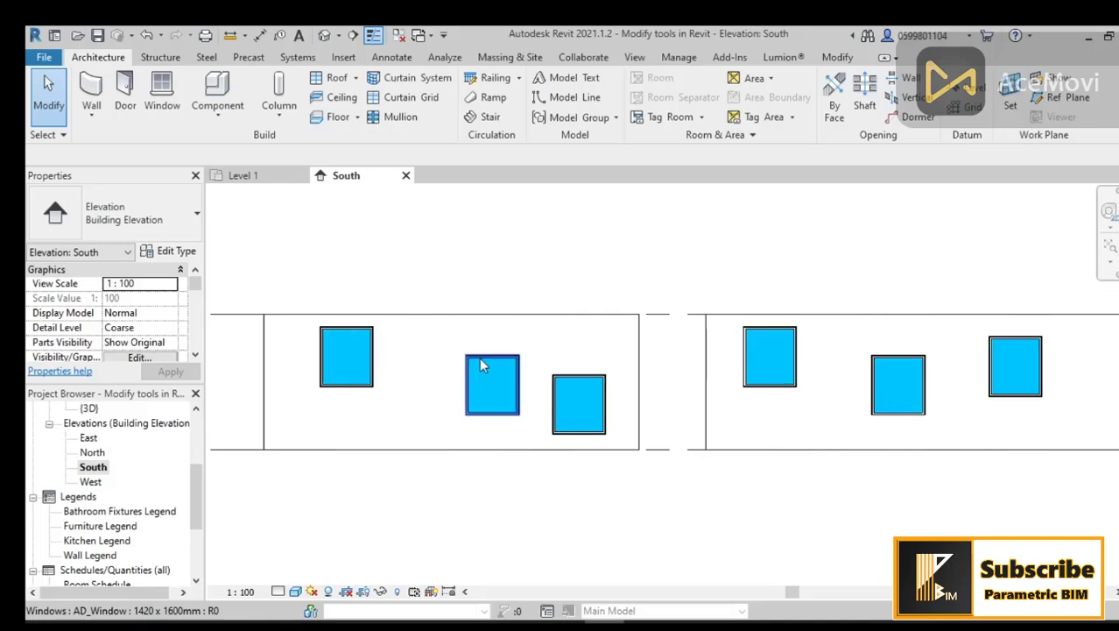
pyautogui.scroll(2, 490, 425)
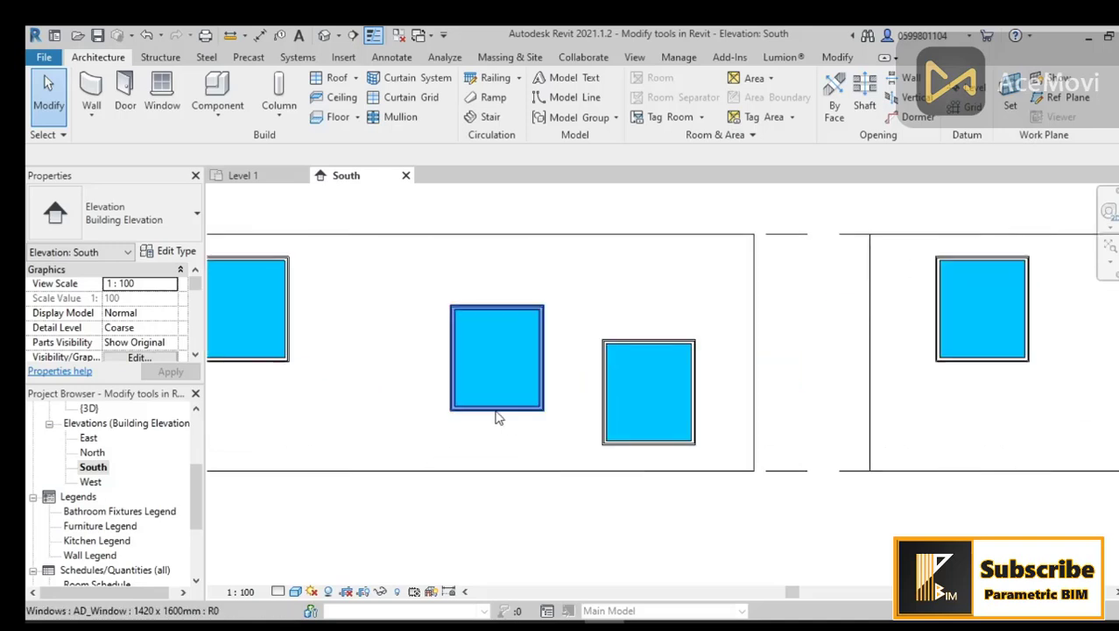
pyautogui.scroll(-2, 521, 315)
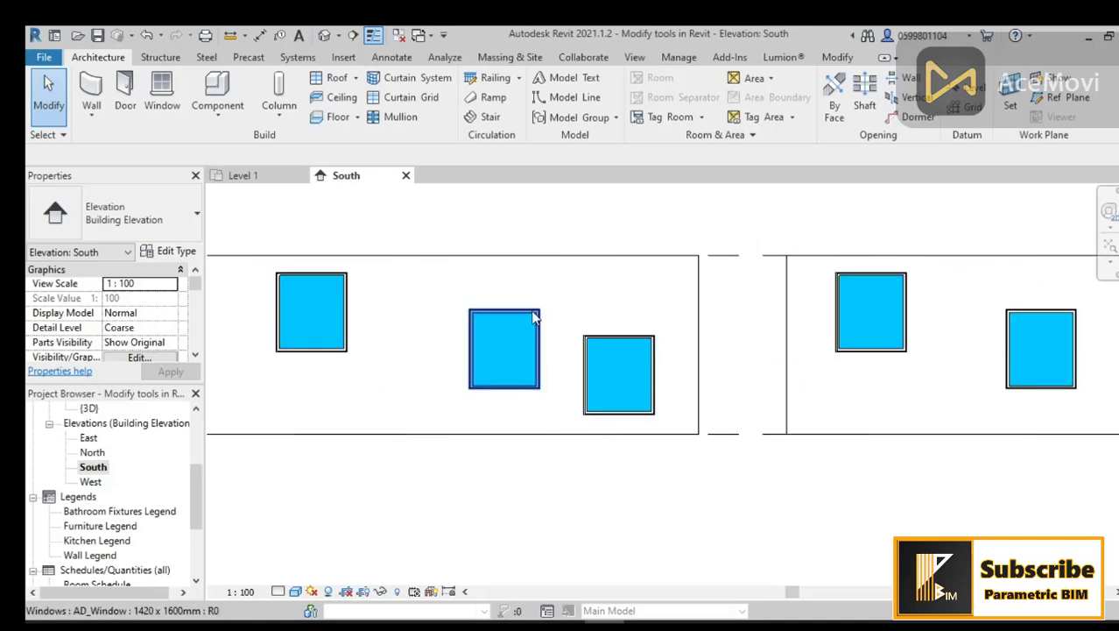
pyautogui.moveTo(520, 357); pyautogui.dragTo(513, 371, button='middle')
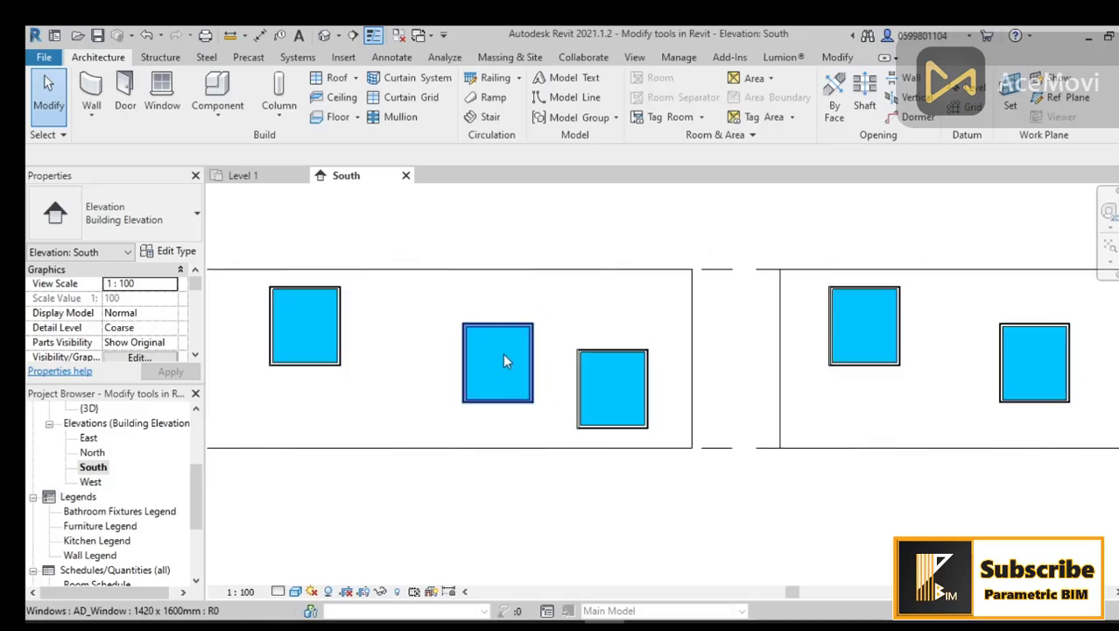
pyautogui.scroll(-1, 484, 320)
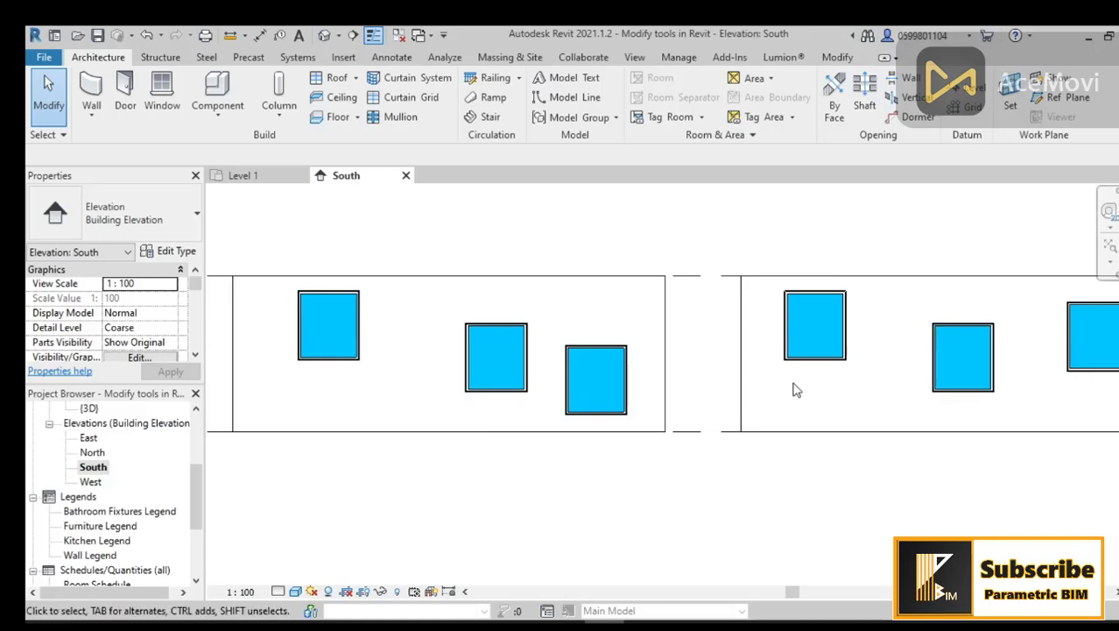
pyautogui.click(162, 92)
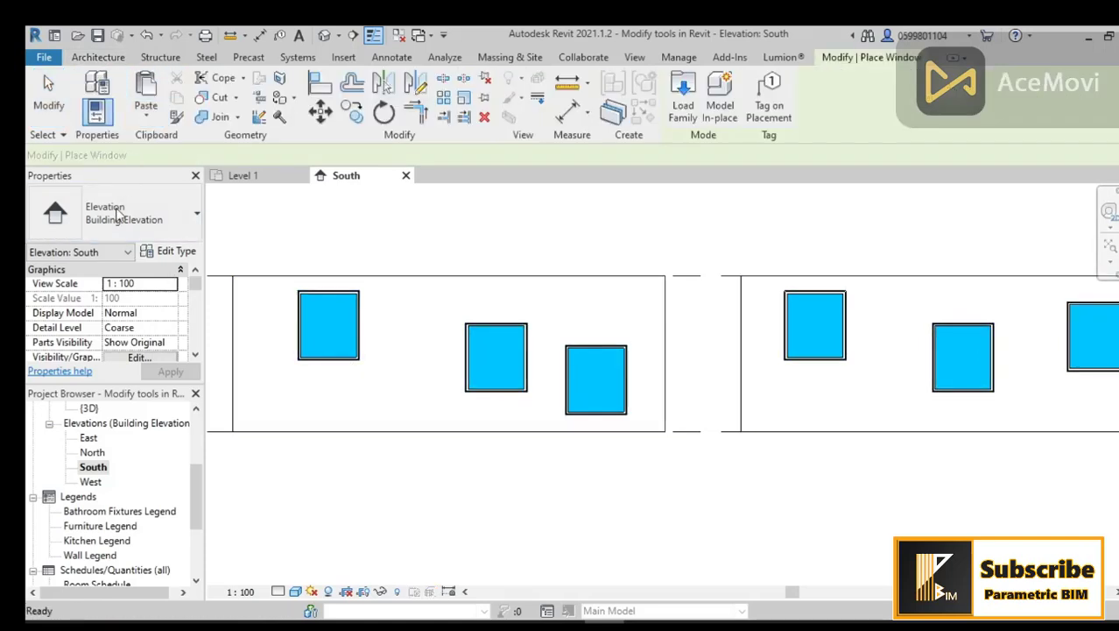
pyautogui.click(117, 219)
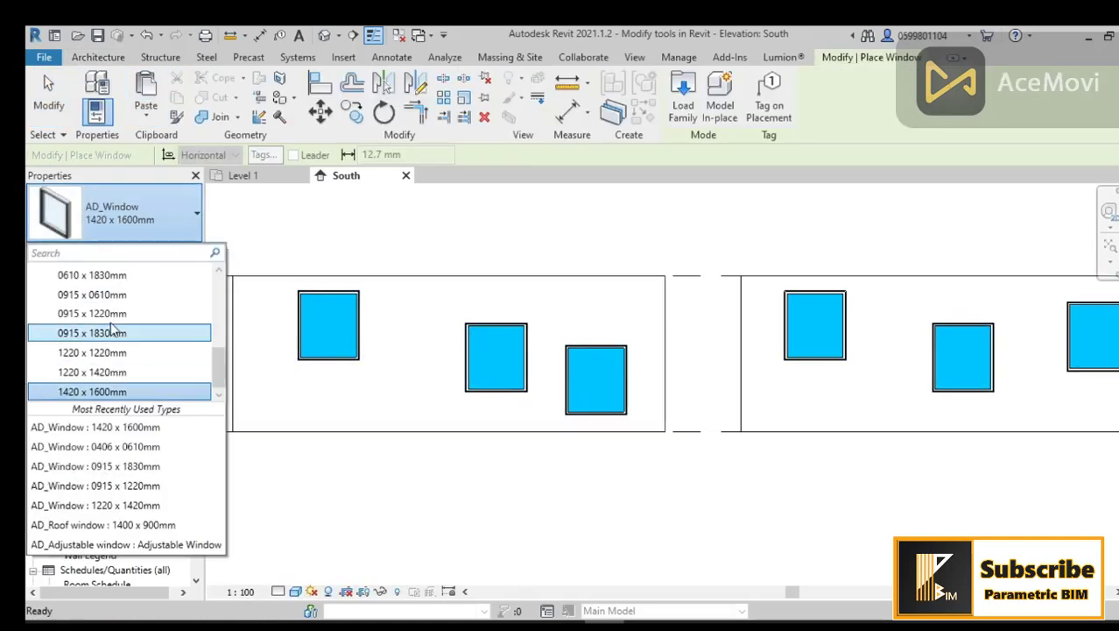
pyautogui.click(113, 214)
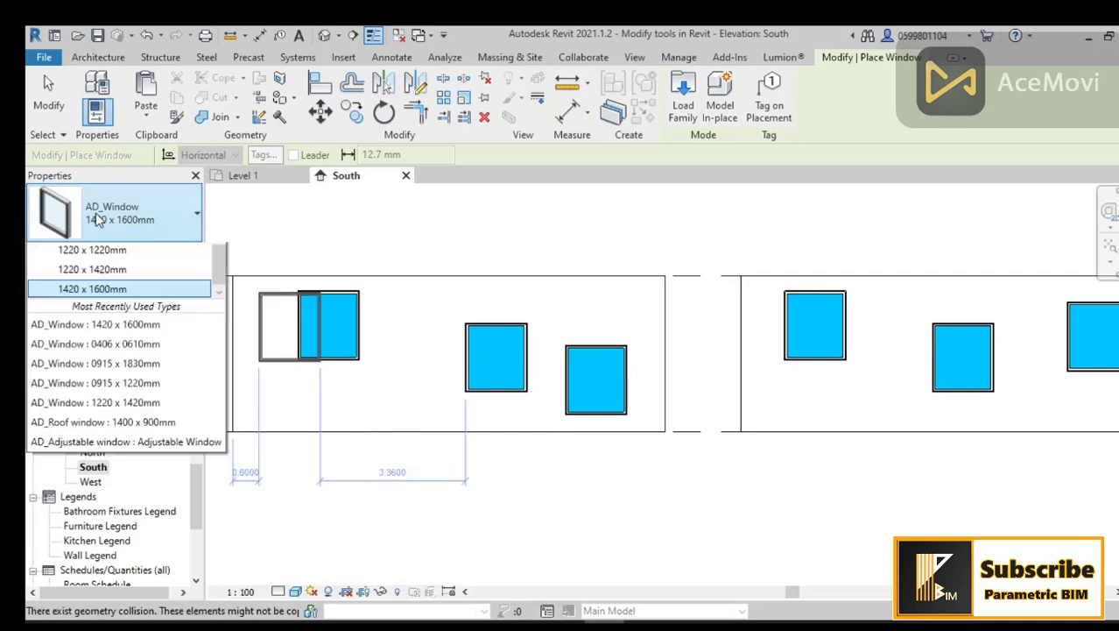
pyautogui.scroll(5, 127, 333)
pyautogui.click(127, 333)
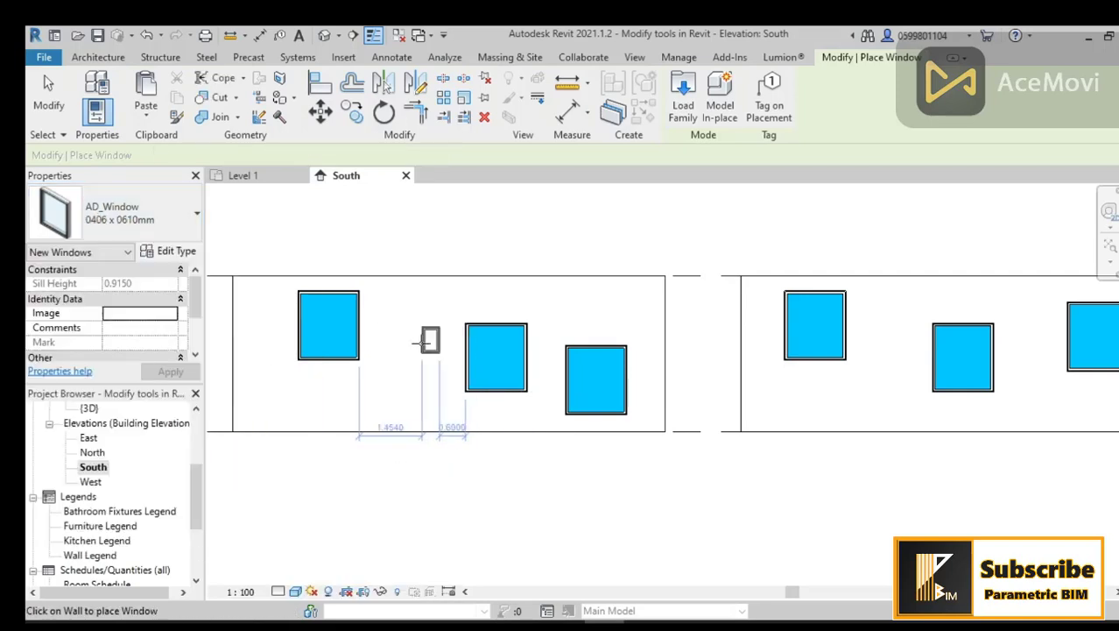
pyautogui.click(412, 346)
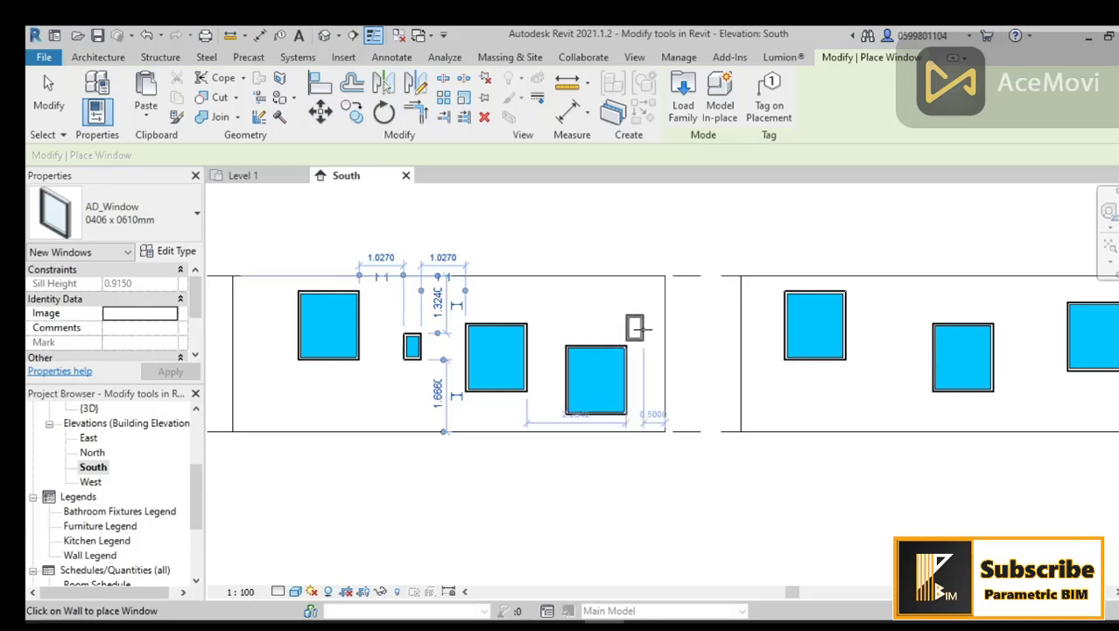
pyautogui.click(645, 334)
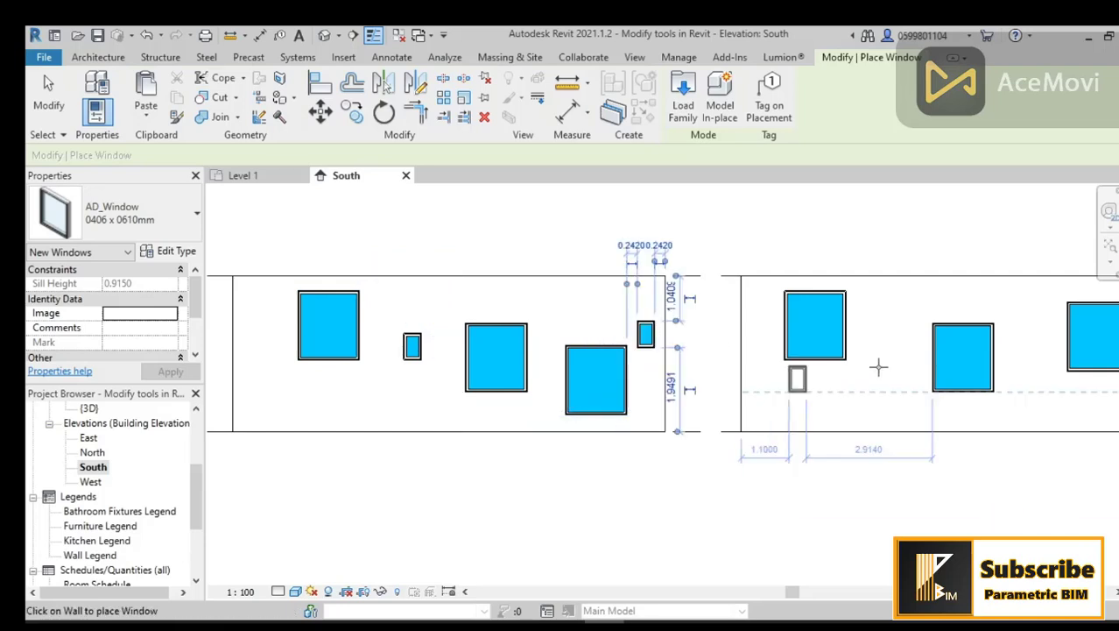
pyautogui.click(889, 340)
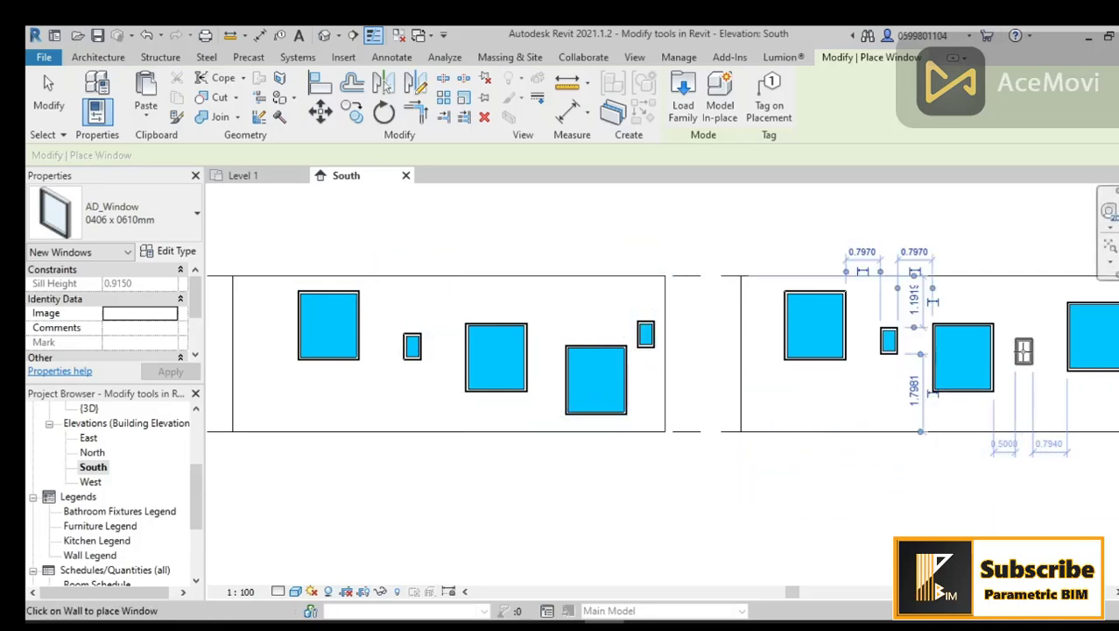
pyautogui.click(1024, 351)
pyautogui.press('Escape')
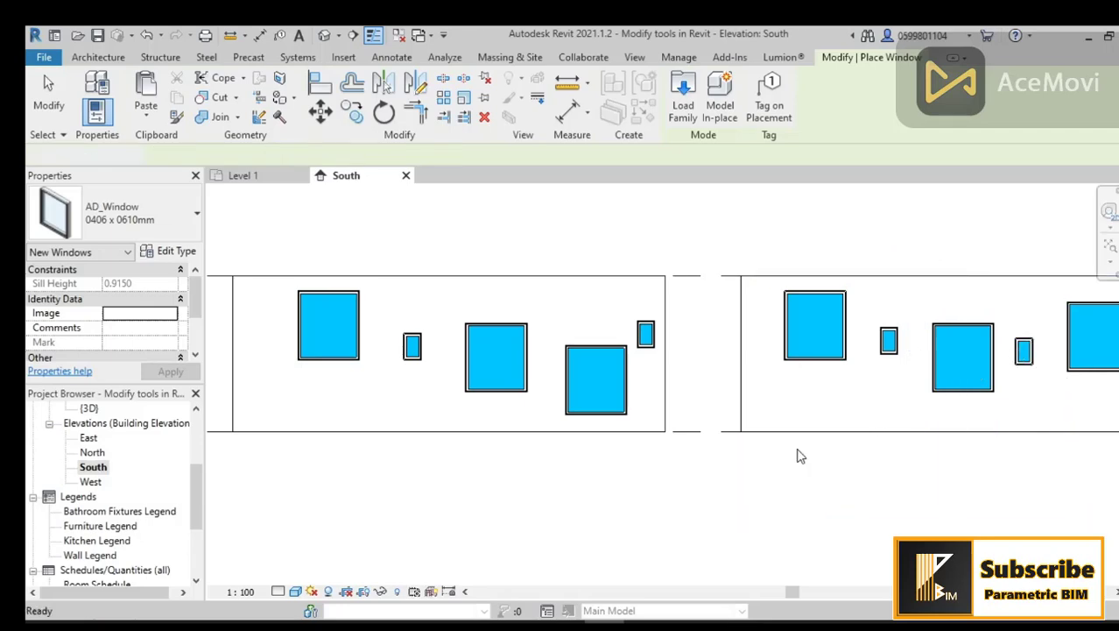
# Step: Align the heads of the left wall's windows to the middle large window's head using Align with Multiple Alignment
pyautogui.moveTo(803, 460); pyautogui.dragTo(750, 463, button='middle')
pyautogui.scroll(-1, 738, 451)
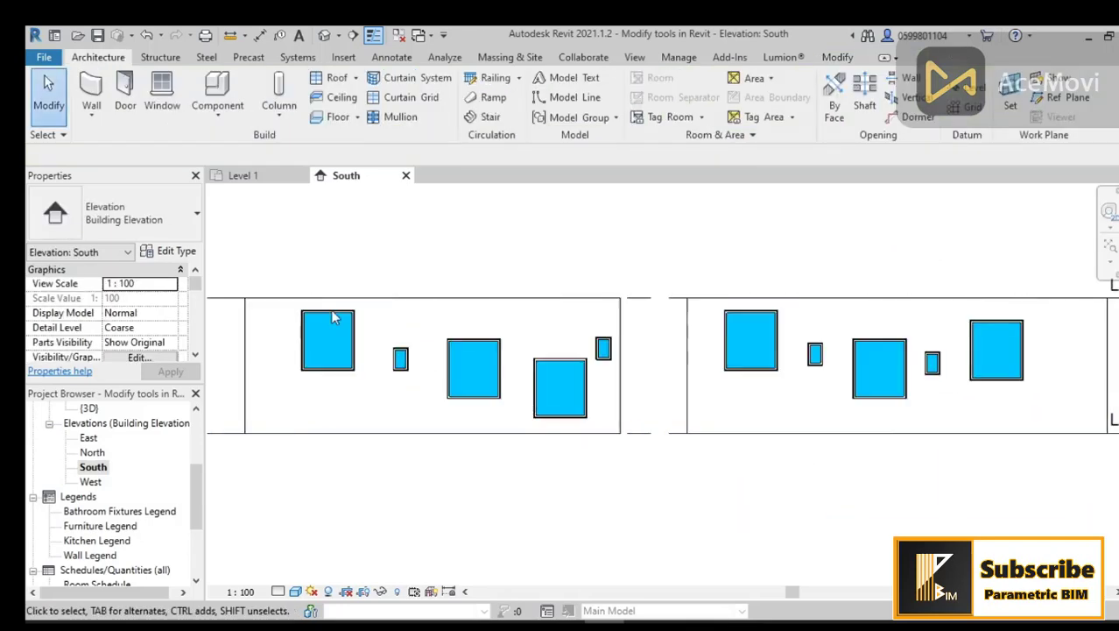
pyautogui.click(837, 58)
pyautogui.click(320, 85)
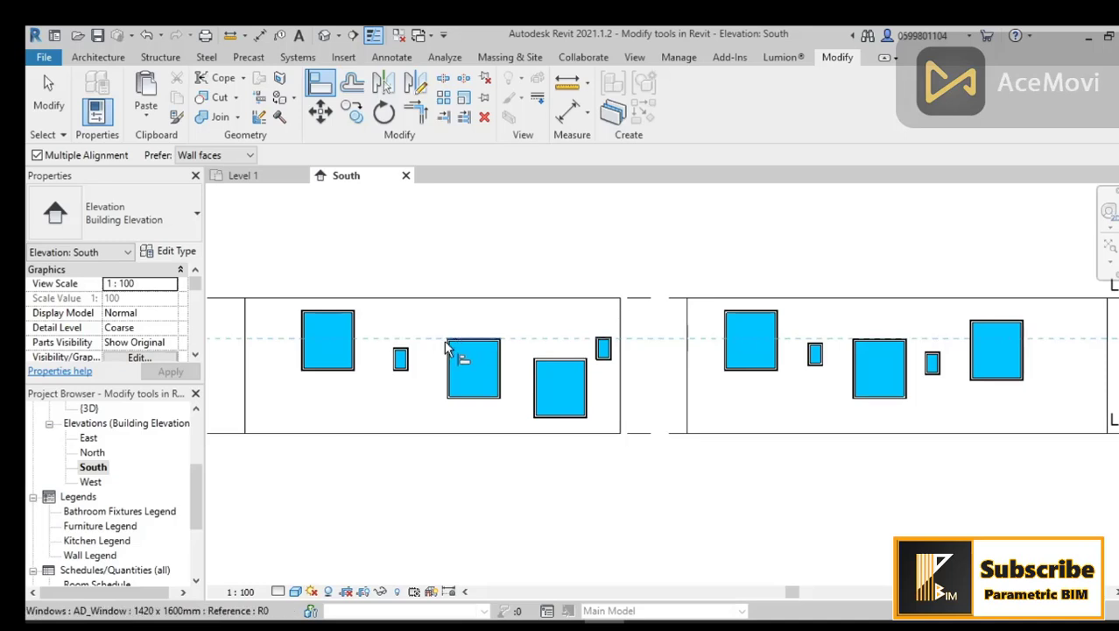
pyautogui.scroll(2, 477, 346)
pyautogui.scroll(-1, 499, 355)
pyautogui.click(487, 344)
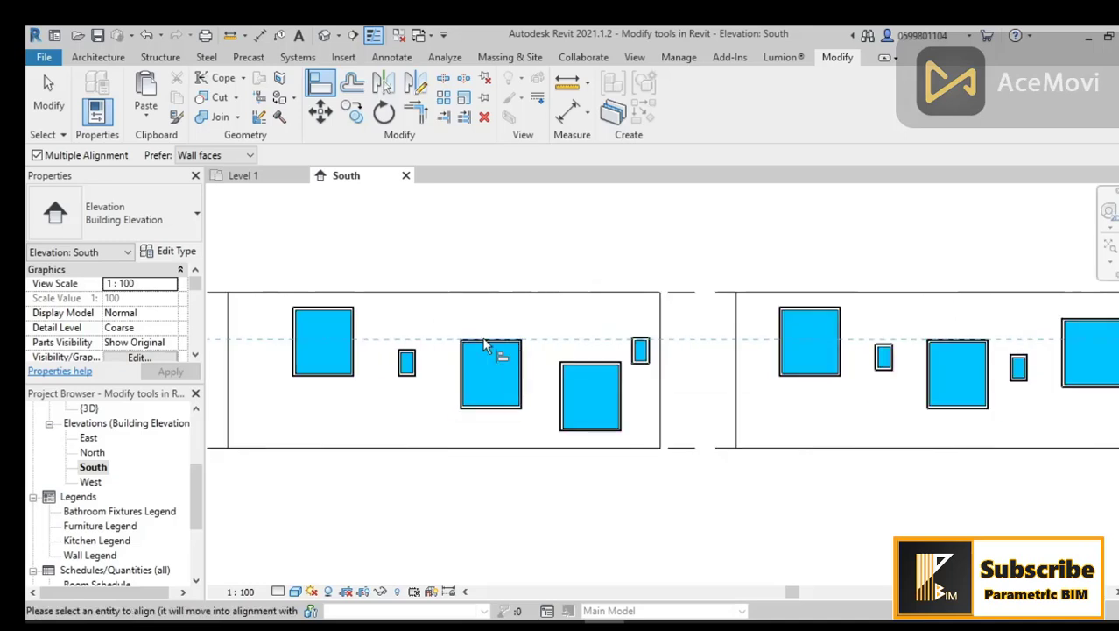
pyautogui.click(340, 311)
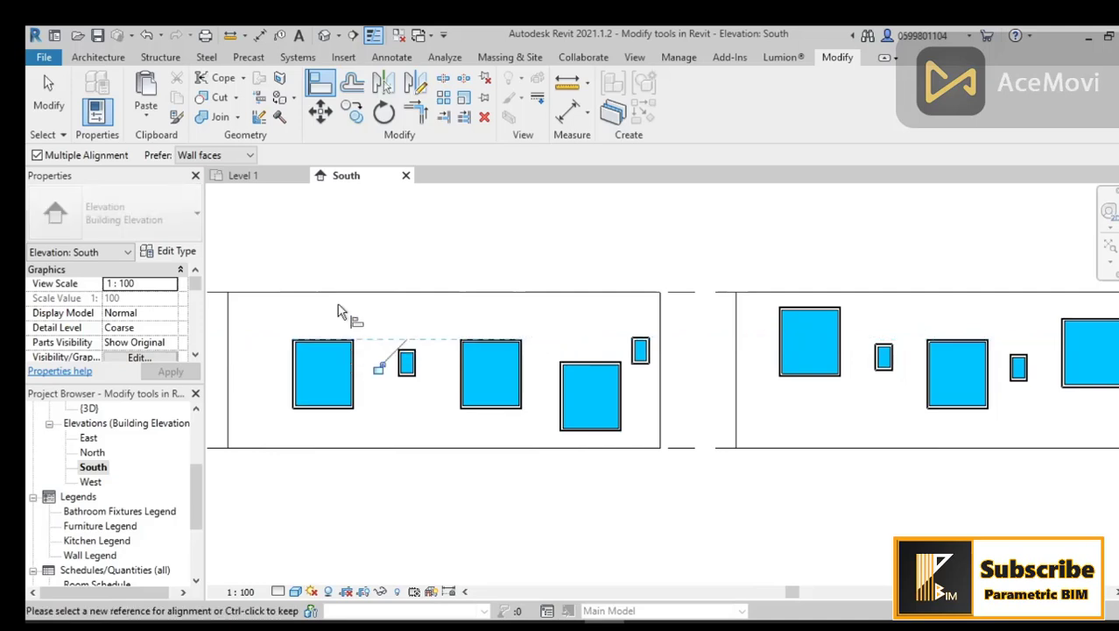
pyautogui.click(411, 354)
pyautogui.click(582, 372)
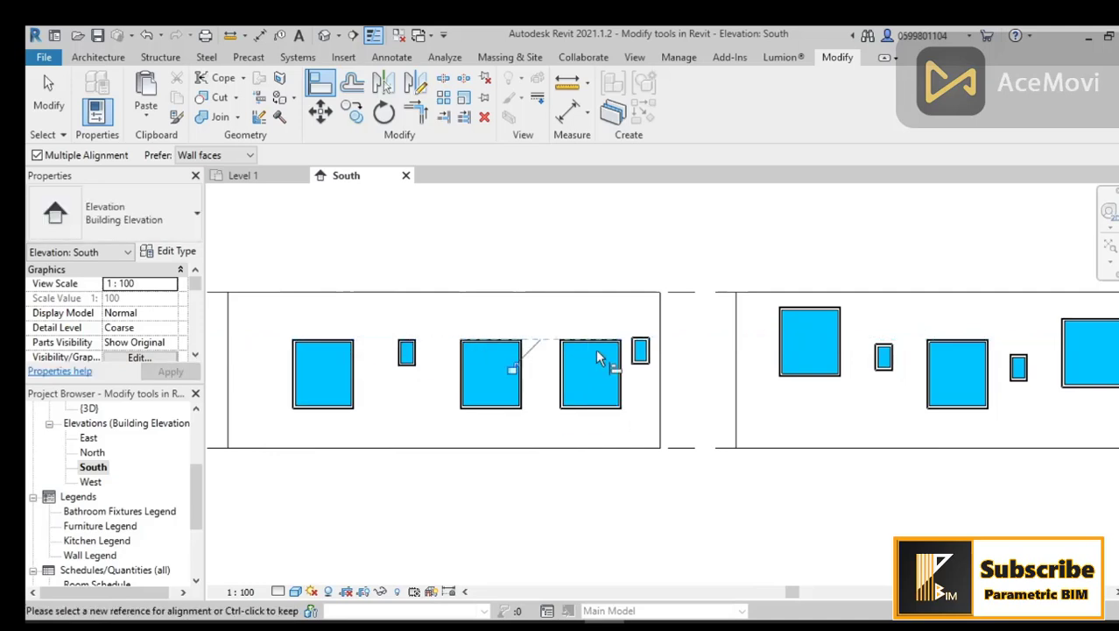
pyautogui.click(640, 351)
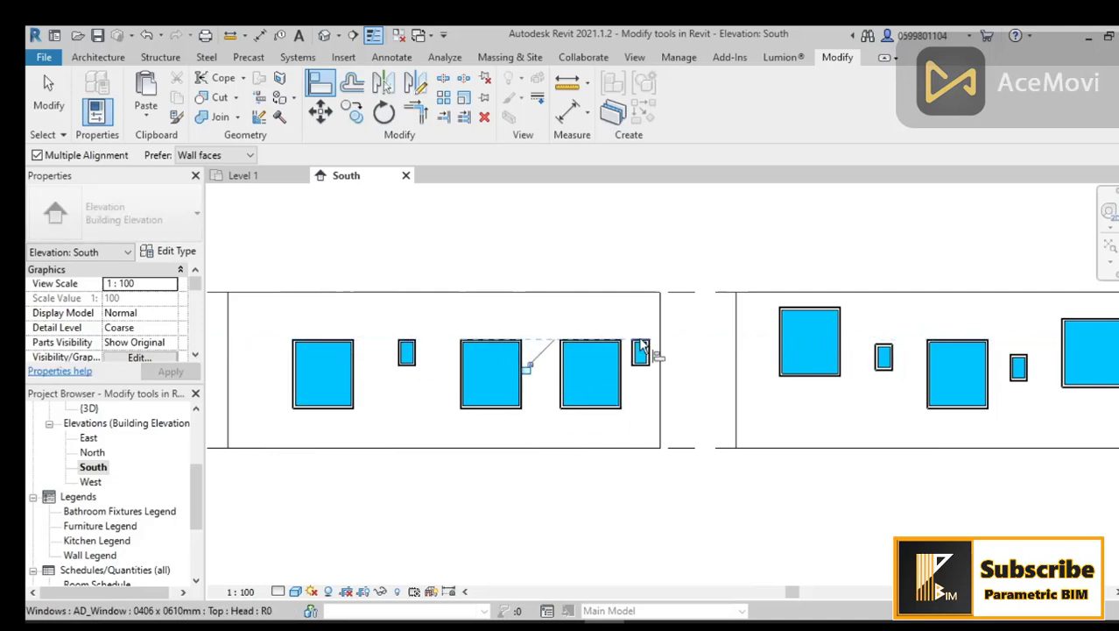
# Step: Align the heads of the right wall's windows to the same head line
pyautogui.click(806, 315)
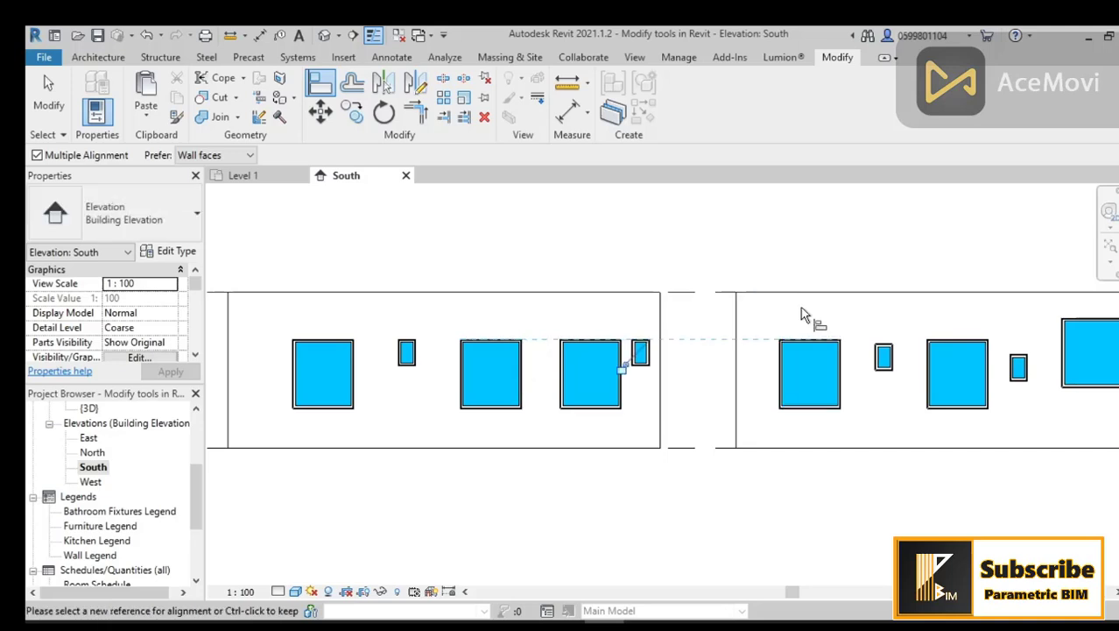
pyautogui.click(885, 354)
pyautogui.click(1019, 356)
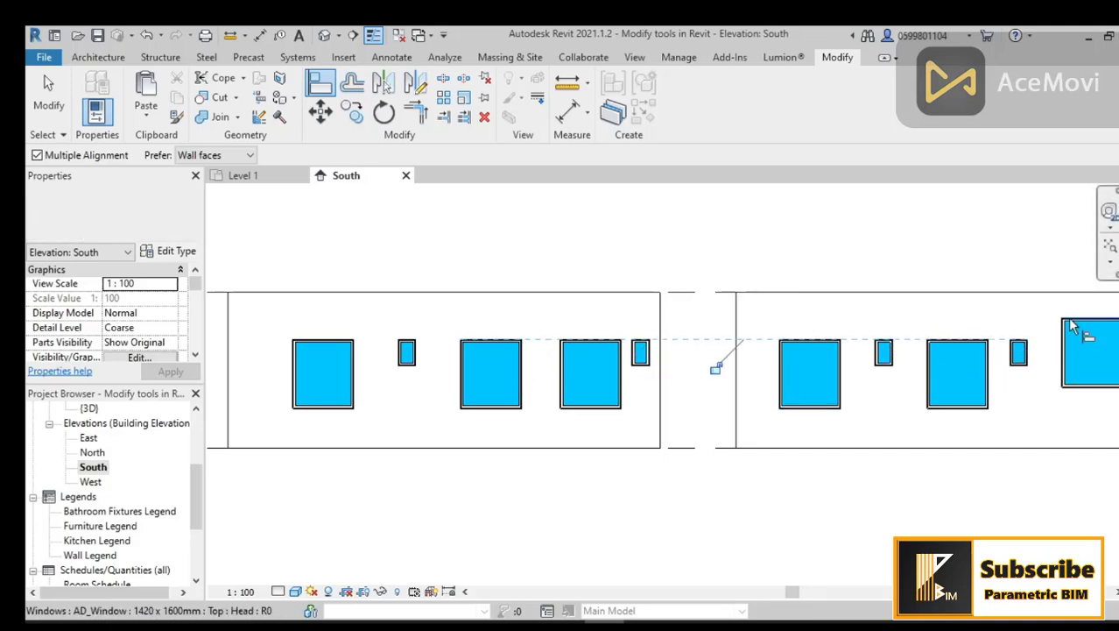
pyautogui.click(1087, 326)
pyautogui.scroll(-2, 902, 389)
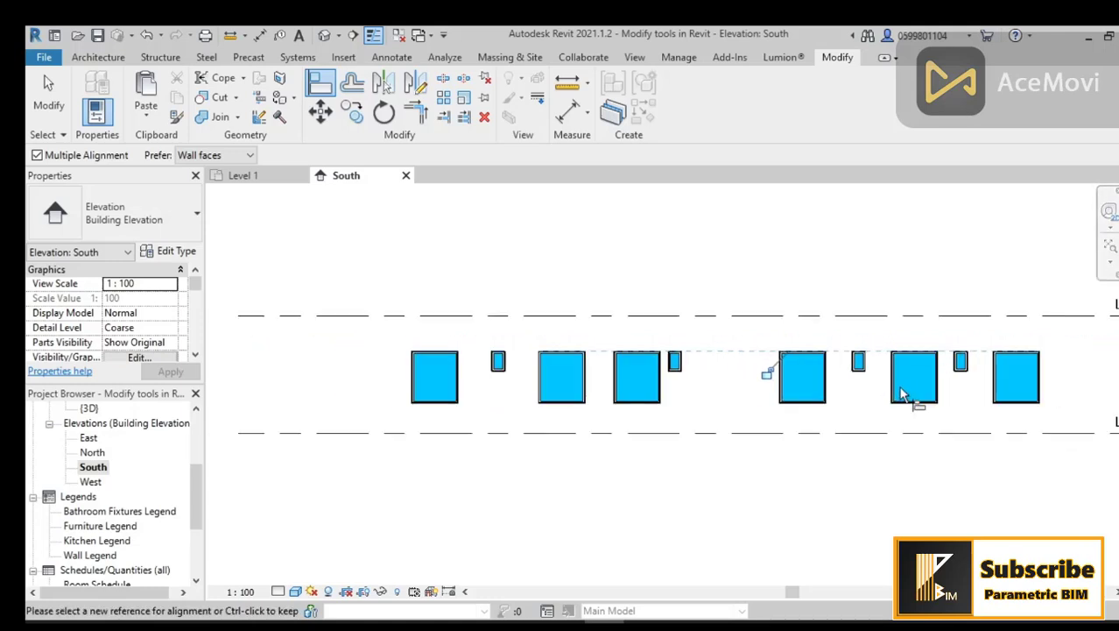
pyautogui.press('Escape')
pyautogui.moveTo(798, 498); pyautogui.dragTo(772, 496, button='middle')
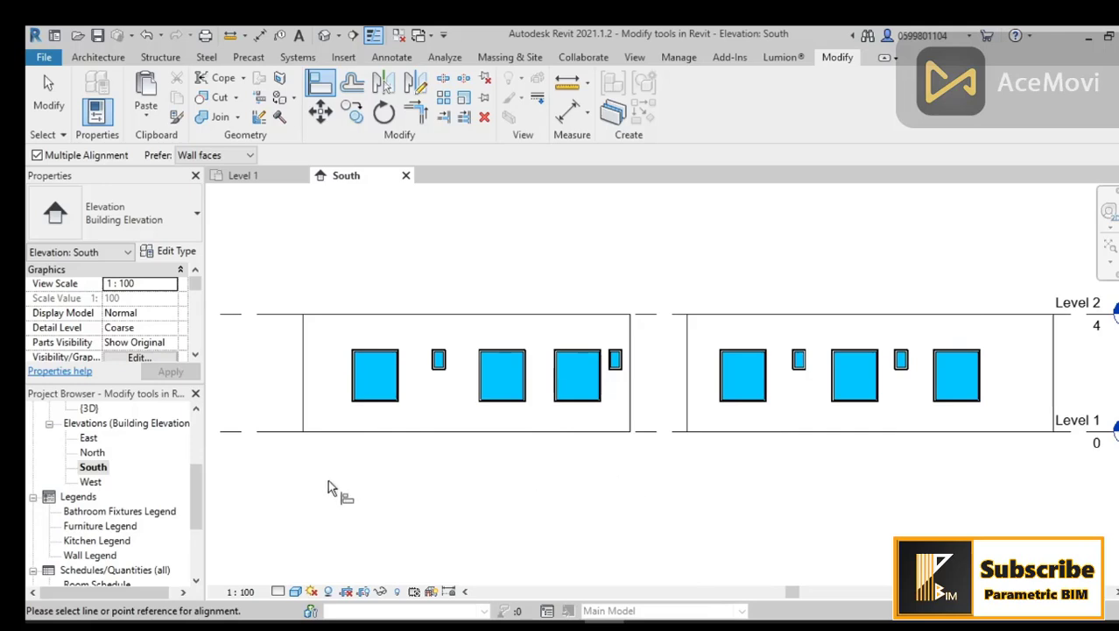
pyautogui.scroll(2, 123, 508)
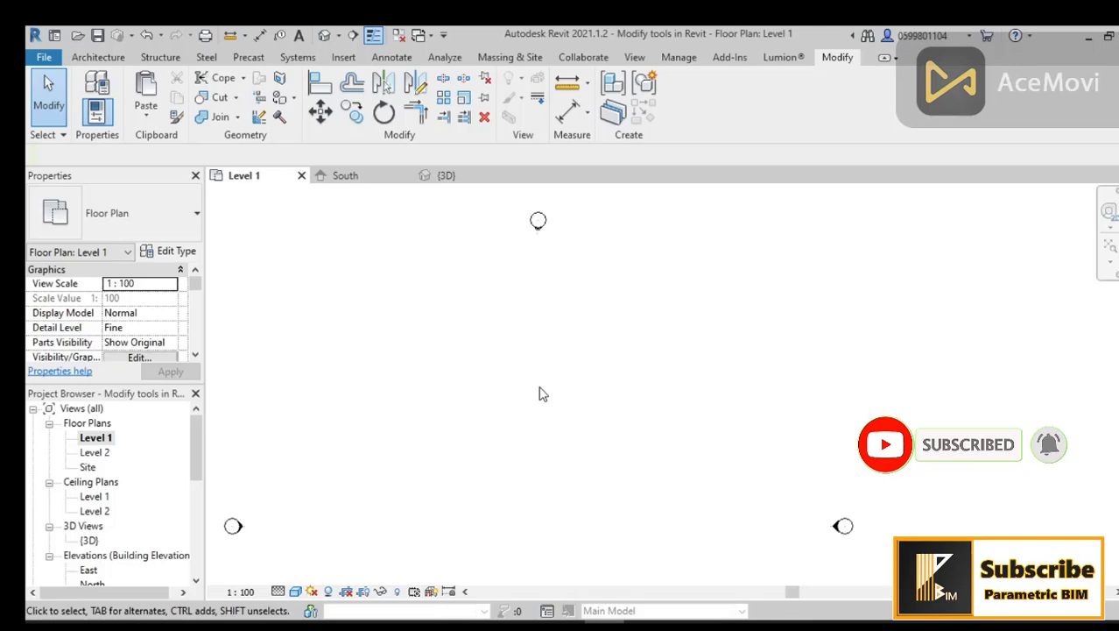
# Step: Draw a horizontal exterior wall about 10 m long in the Level 1 floor plan
pyautogui.scroll(-1, 540, 394)
pyautogui.moveTo(540, 392); pyautogui.dragTo(585, 348, button='middle')
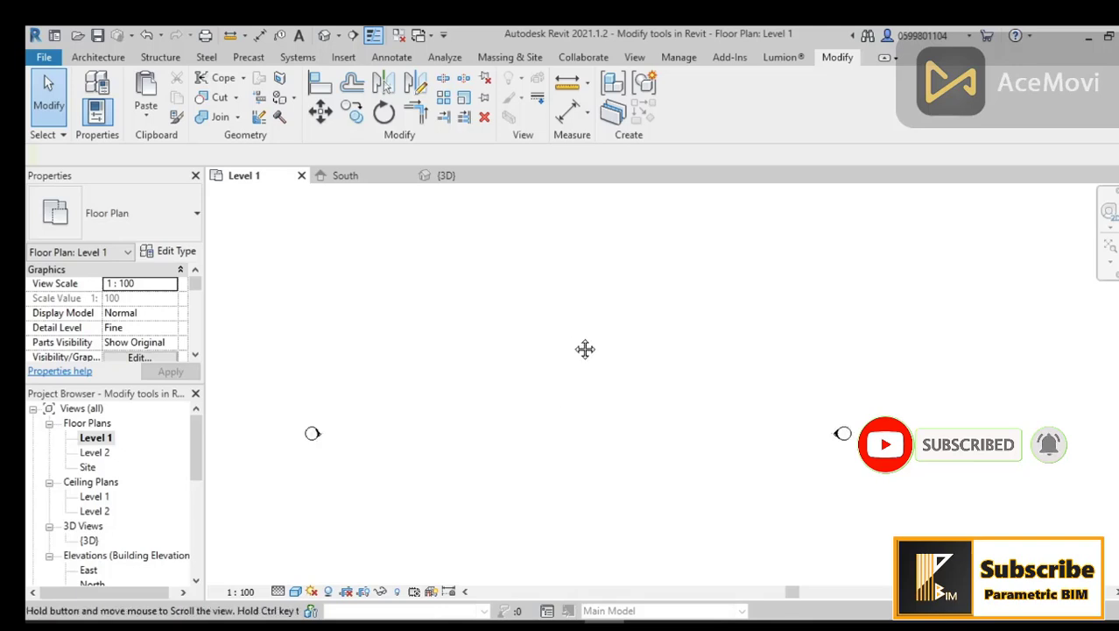
pyautogui.click(97, 57)
pyautogui.click(93, 97)
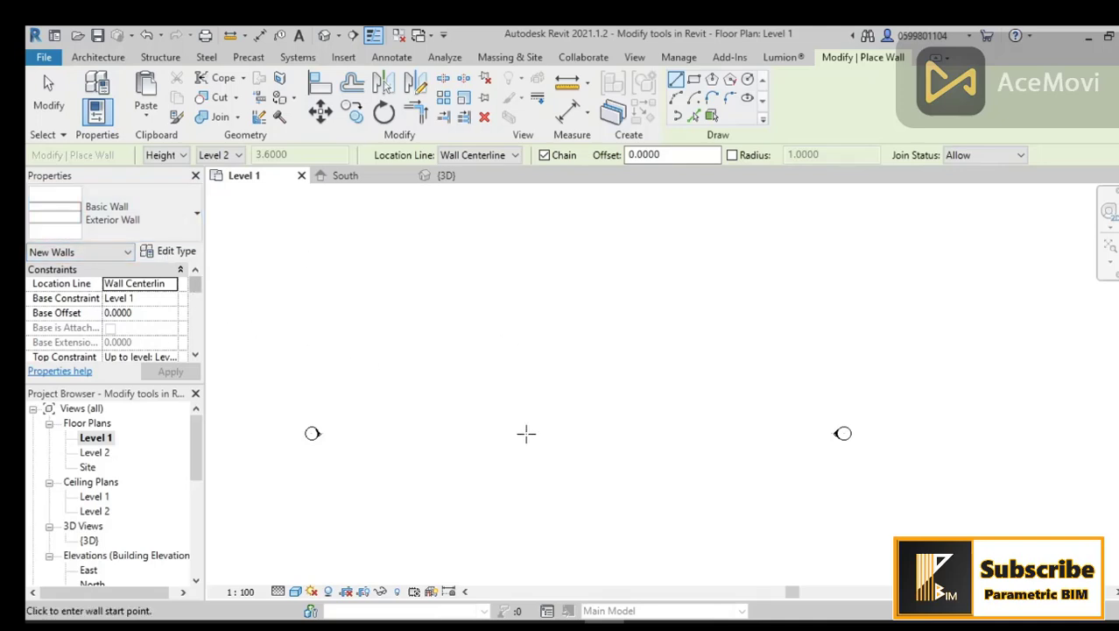
pyautogui.click(477, 391)
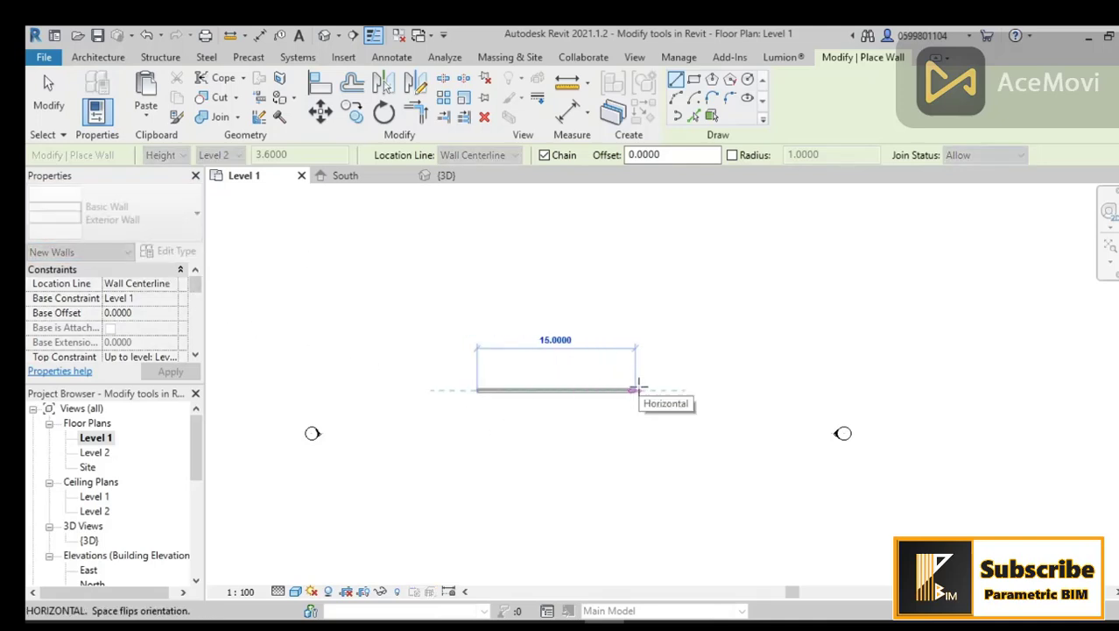
pyautogui.click(582, 391)
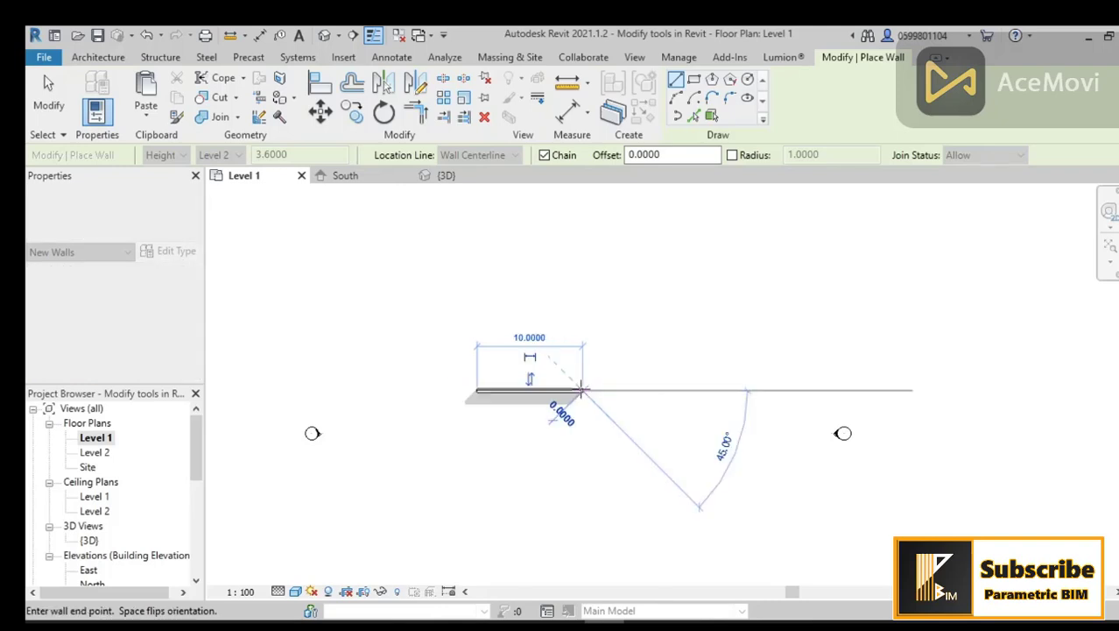
pyautogui.scroll(2, 561, 431)
pyautogui.scroll(-2, 554, 404)
pyautogui.press('Escape')
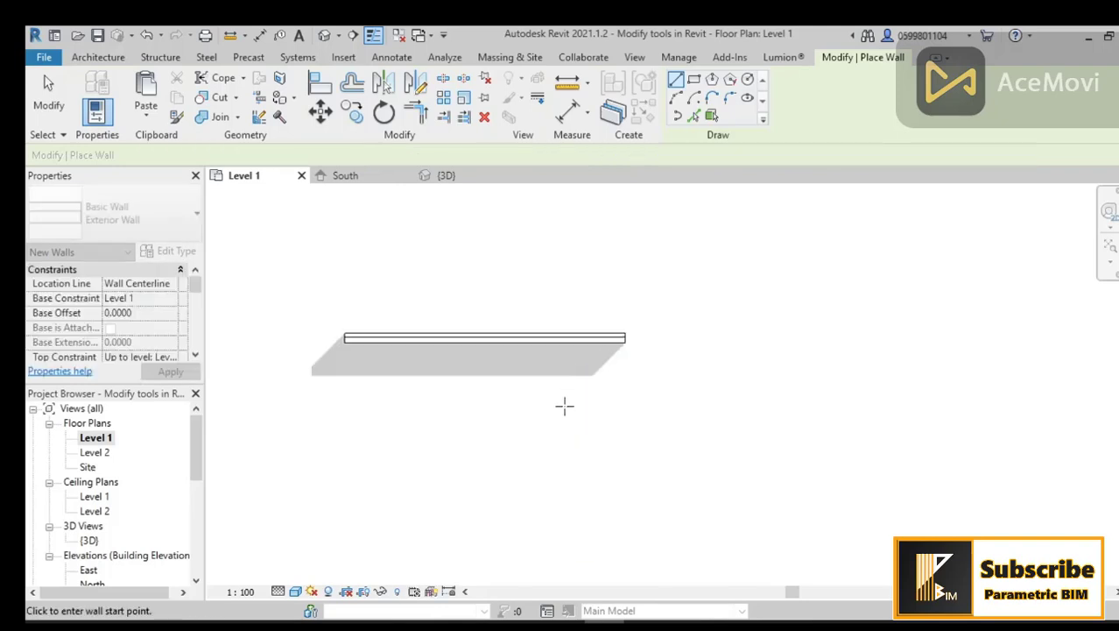
# Step: Offset a copy of the wall 5 m using the Offset tool in numerical mode
pyautogui.click(351, 81)
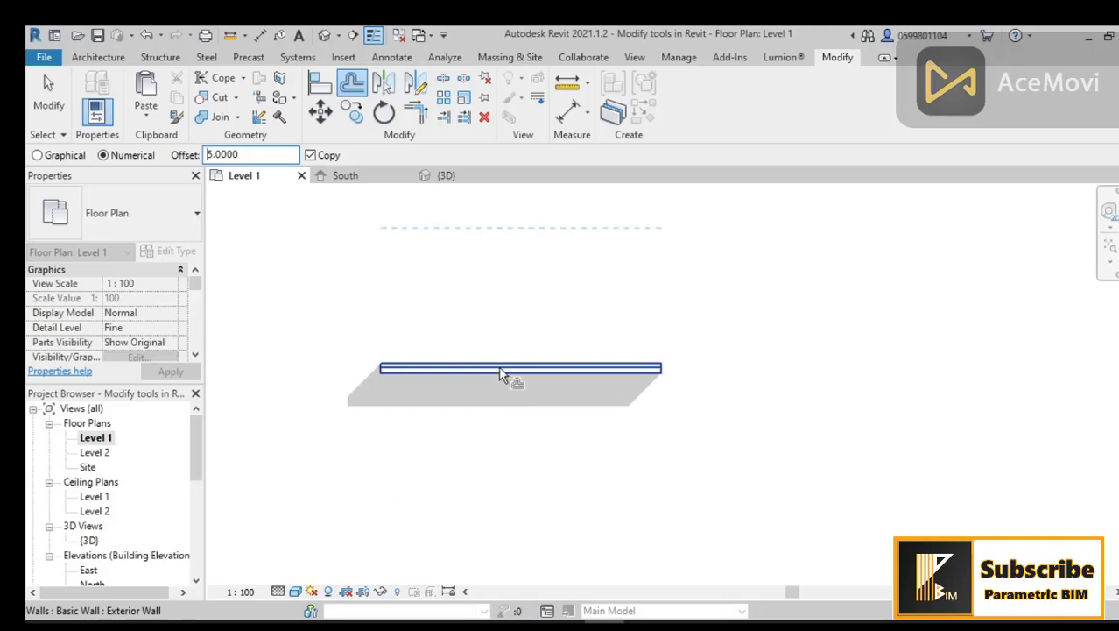
pyautogui.click(500, 374)
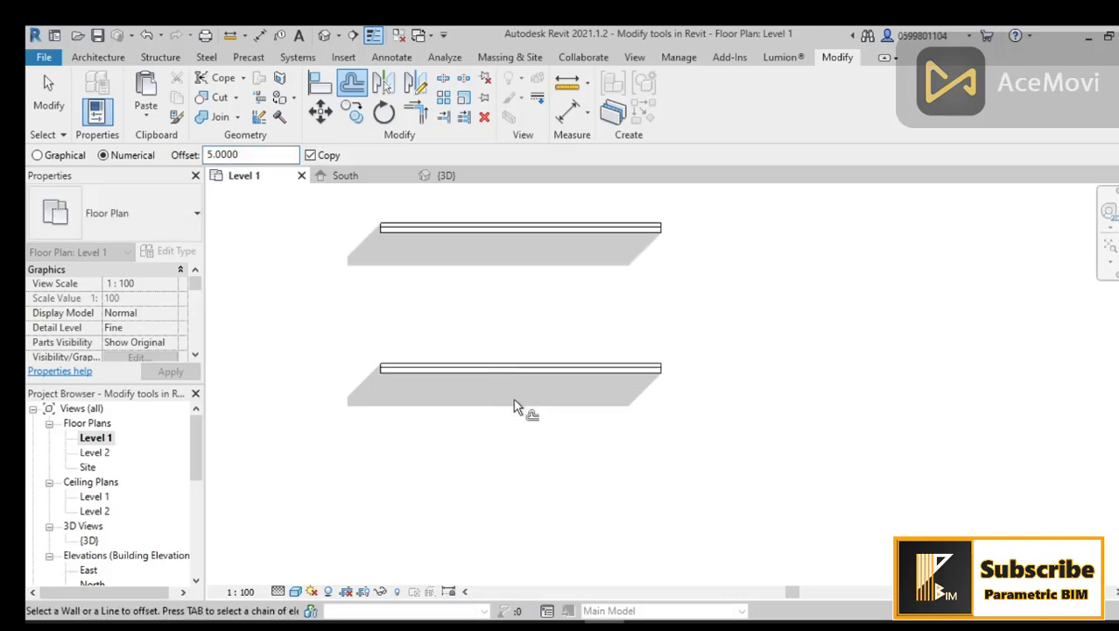
# Step: Place a window in the wall about 1.8 m from its left end
pyautogui.moveTo(517, 402); pyautogui.dragTo(536, 443, button='middle')
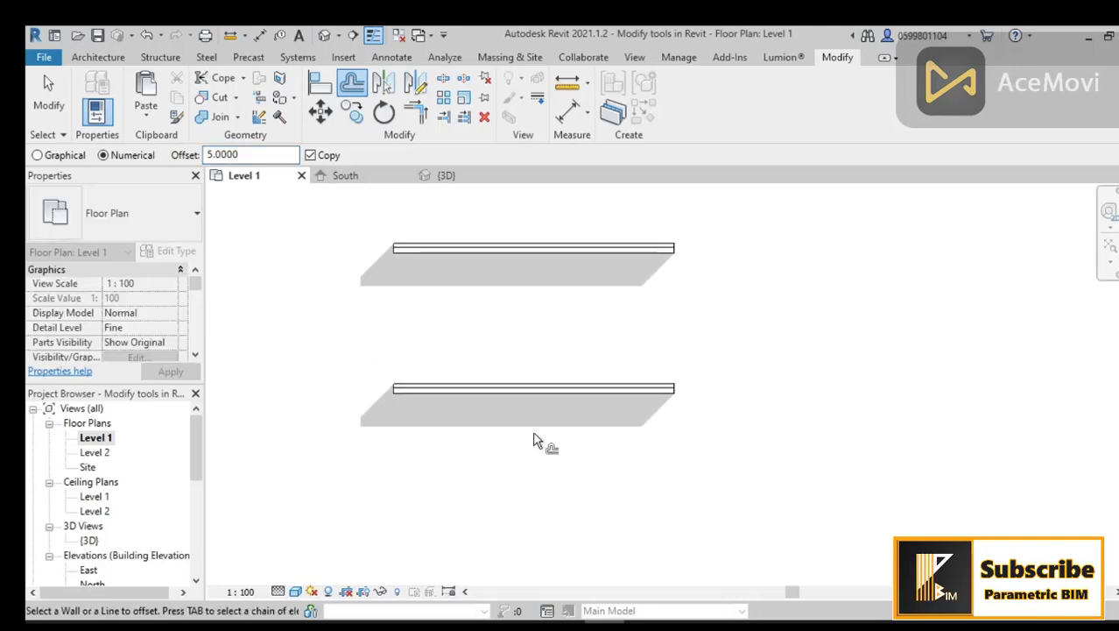
pyautogui.click(98, 58)
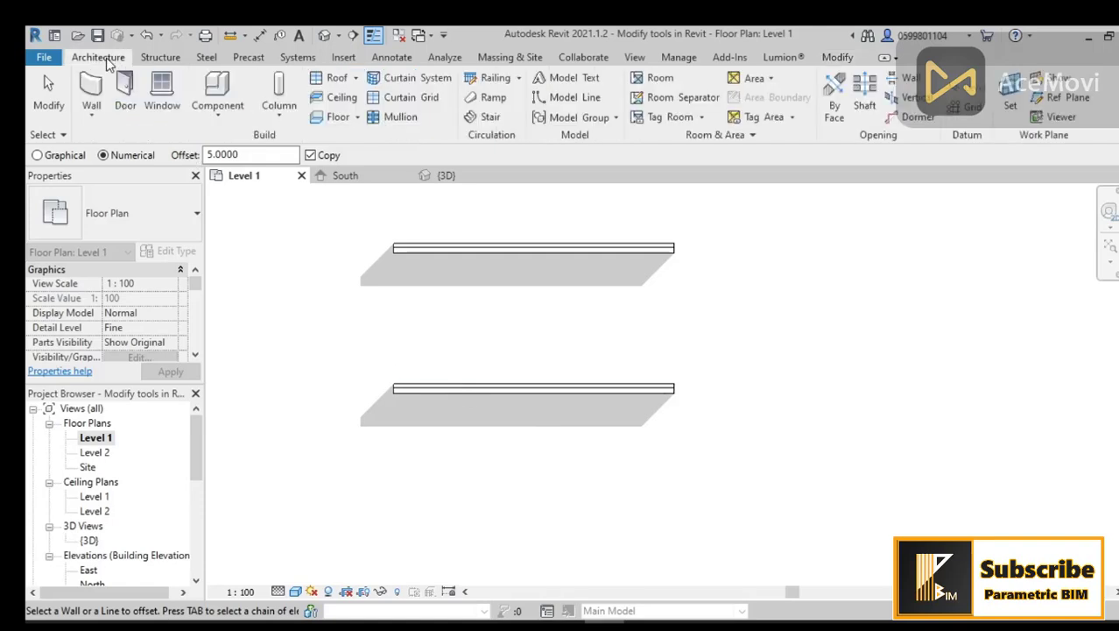
pyautogui.click(160, 99)
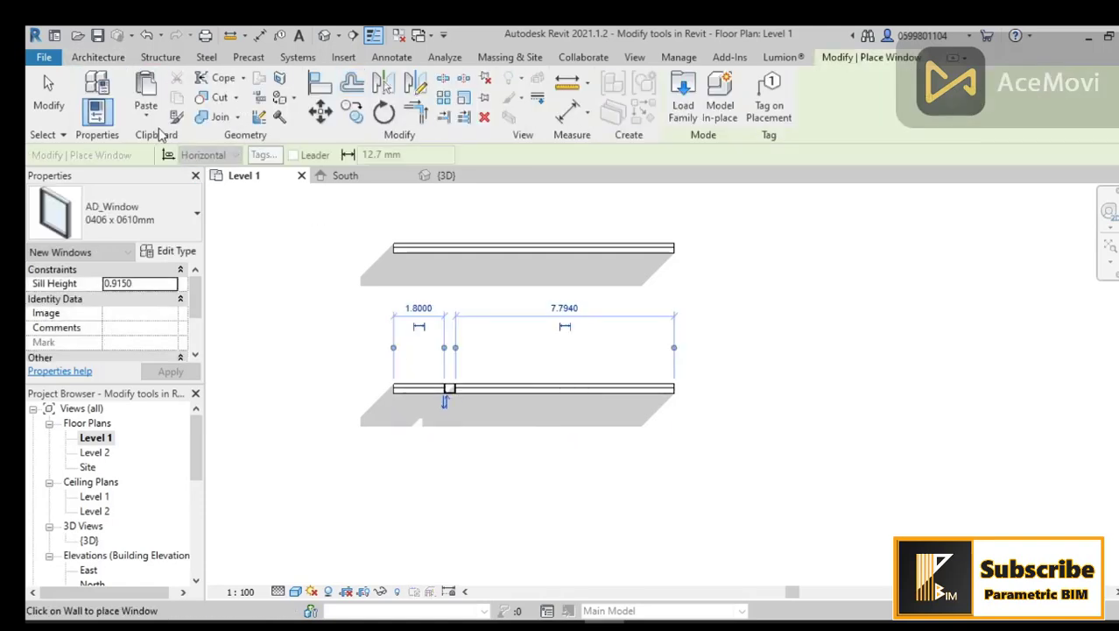
# Step: Place a double door in the same wall about 2.8 m to the right of the window
pyautogui.click(98, 58)
pyautogui.click(126, 98)
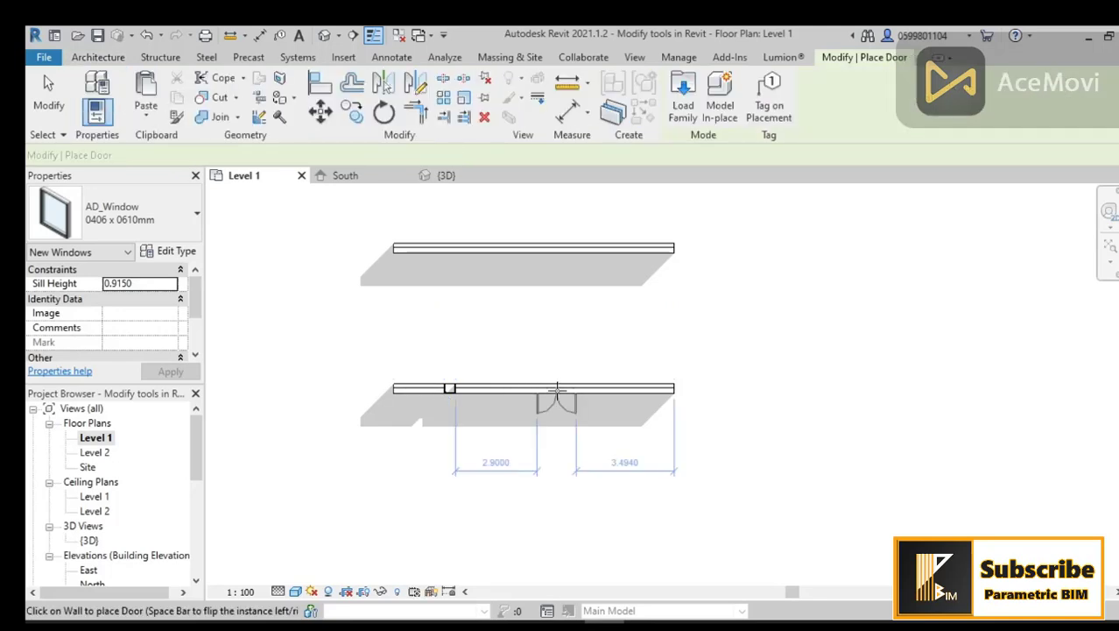
pyautogui.click(554, 388)
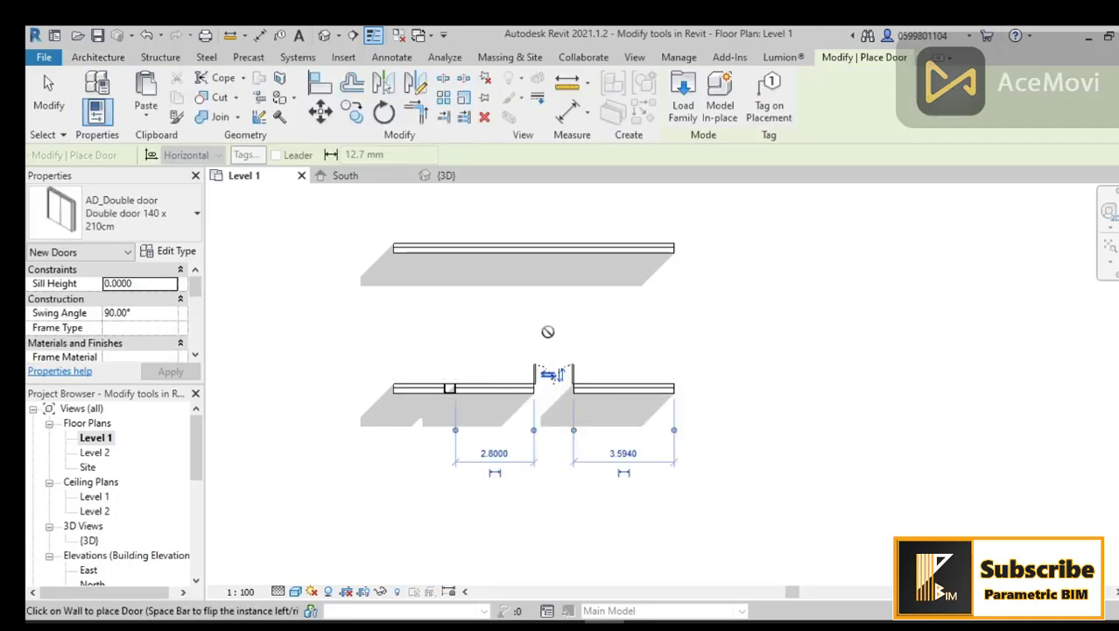
# Step: Delete the upper wall from the floor plan
pyautogui.press('Escape')
pyautogui.press('Escape')
pyautogui.click(536, 249)
pyautogui.press('Delete')
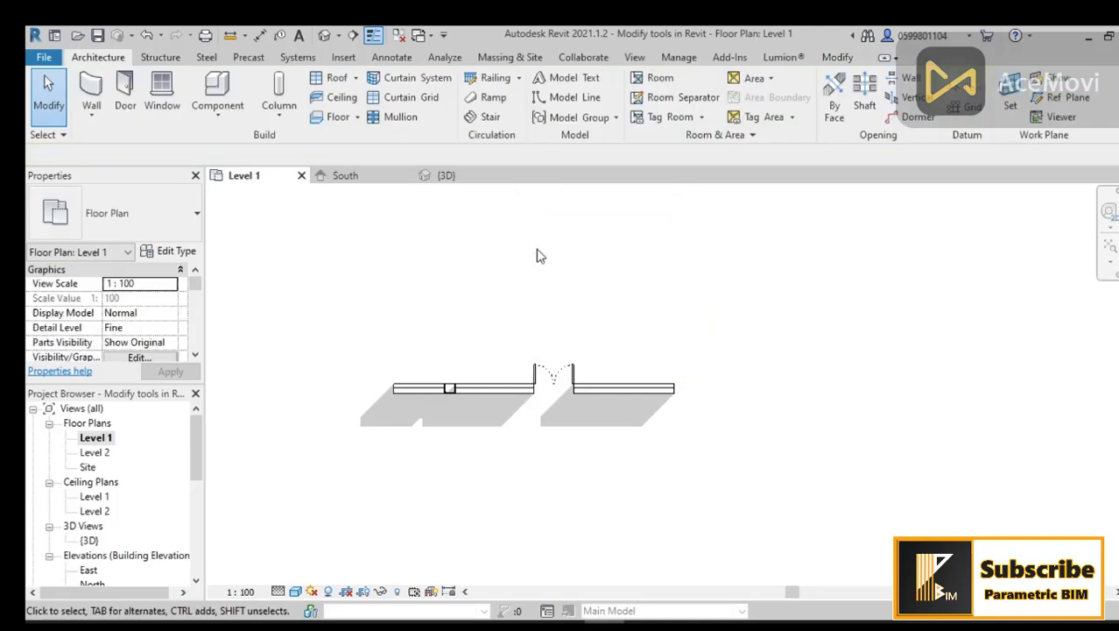
# Step: Offset a copy of the wall with its window and door 5 m using the Offset tool
pyautogui.click(833, 58)
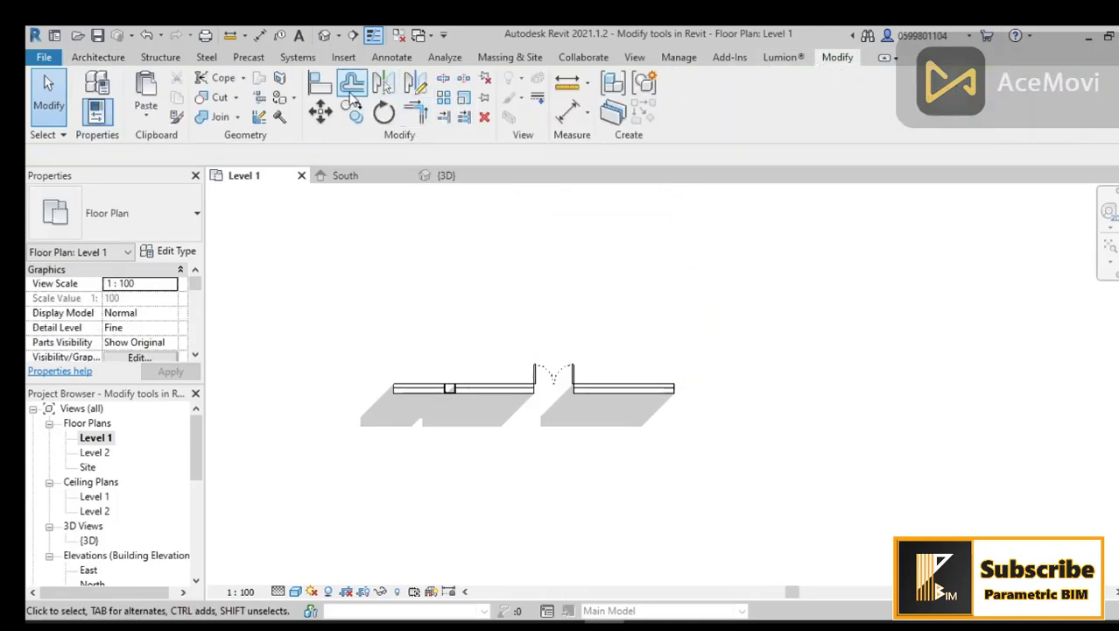
pyautogui.click(352, 85)
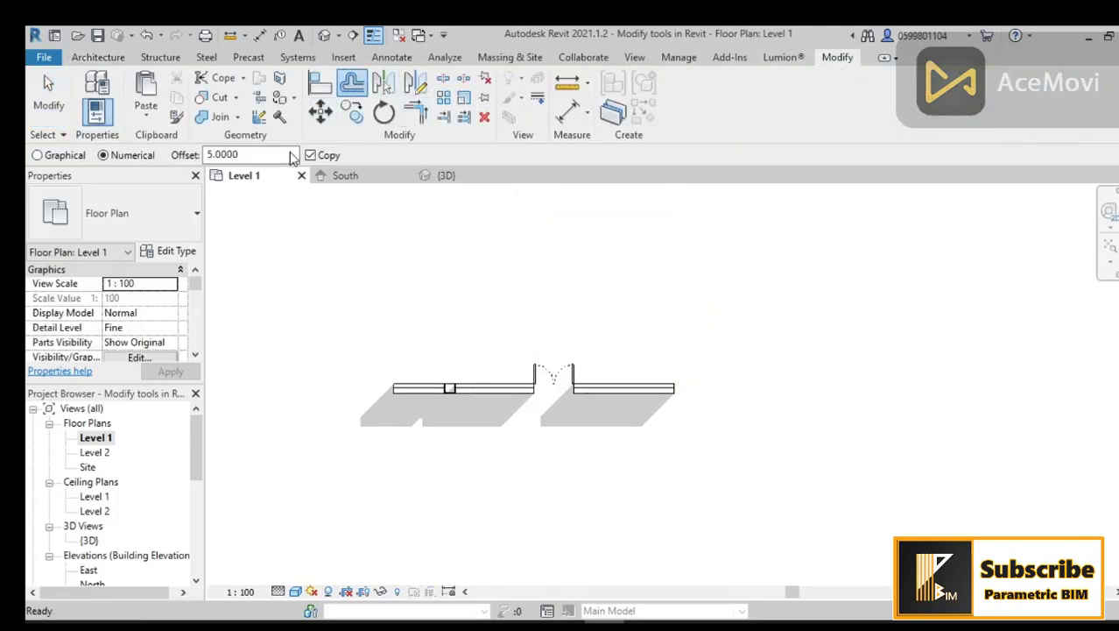
pyautogui.click(601, 393)
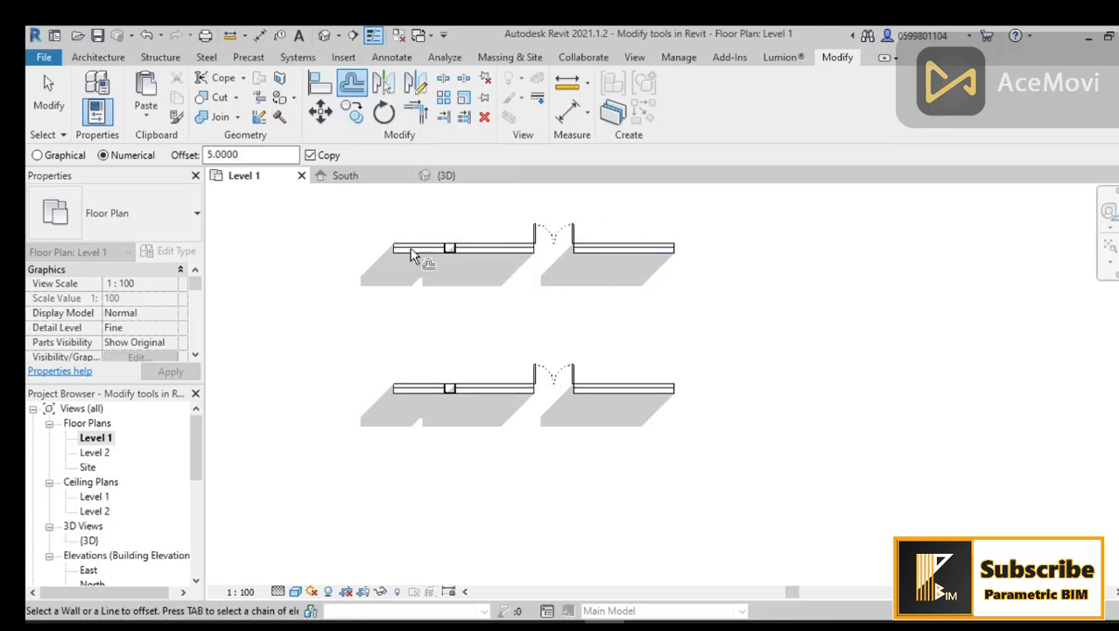
# Step: Switch to the 3D view and delete the back wall
pyautogui.moveTo(619, 297); pyautogui.dragTo(621, 332, button='middle')
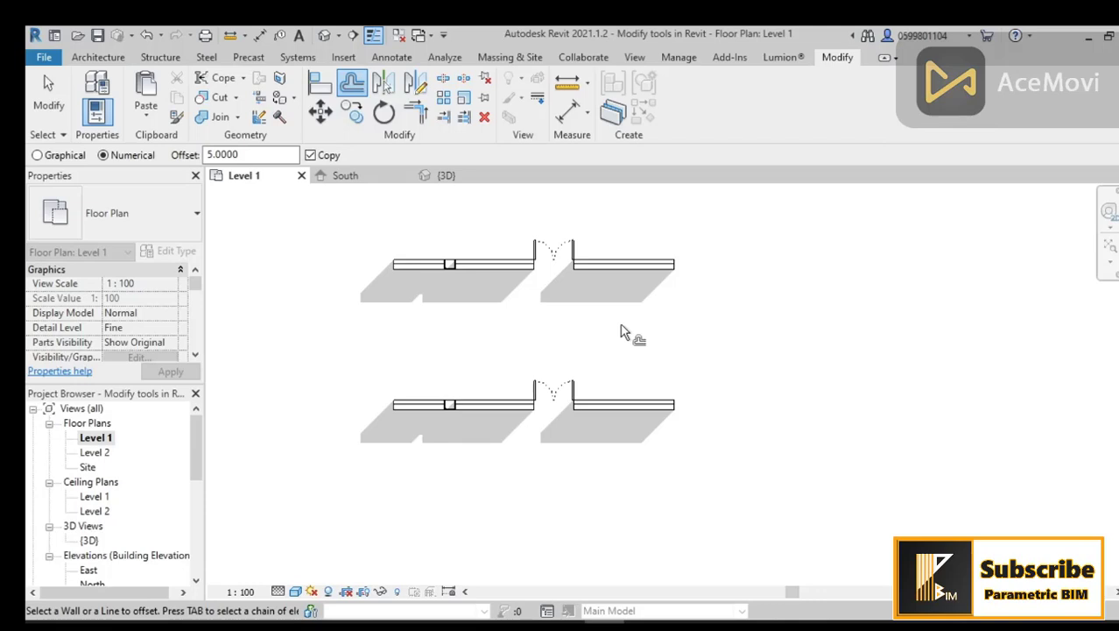
pyautogui.click(325, 35)
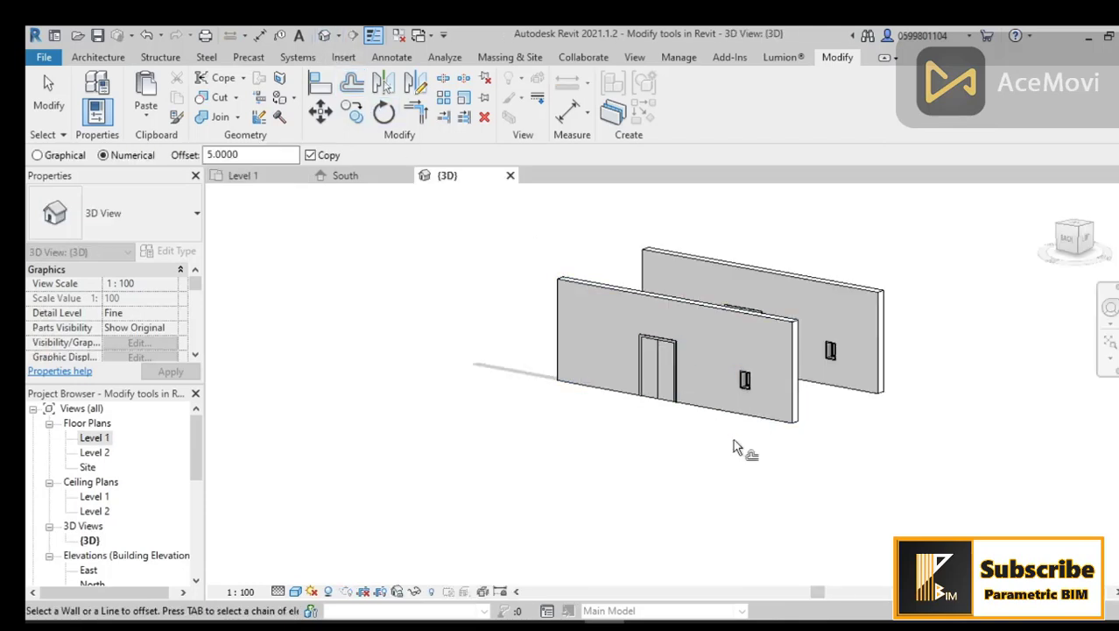
pyautogui.keyDown('shift'); pyautogui.moveTo(740, 450); pyautogui.dragTo(775, 492, button='middle'); pyautogui.keyUp('shift')
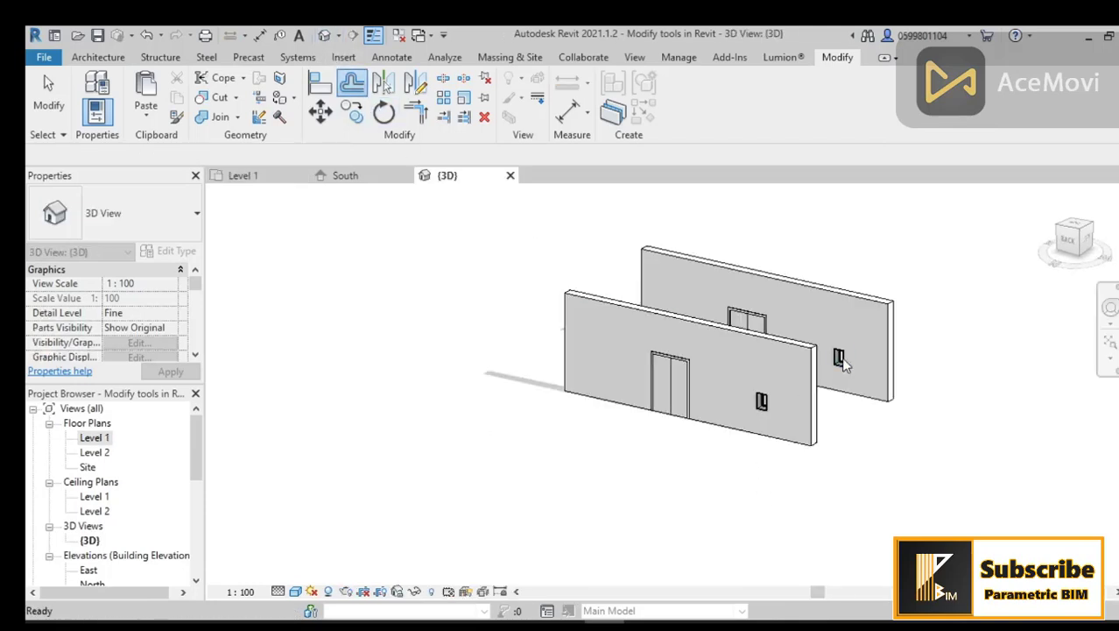
pyautogui.click(856, 300)
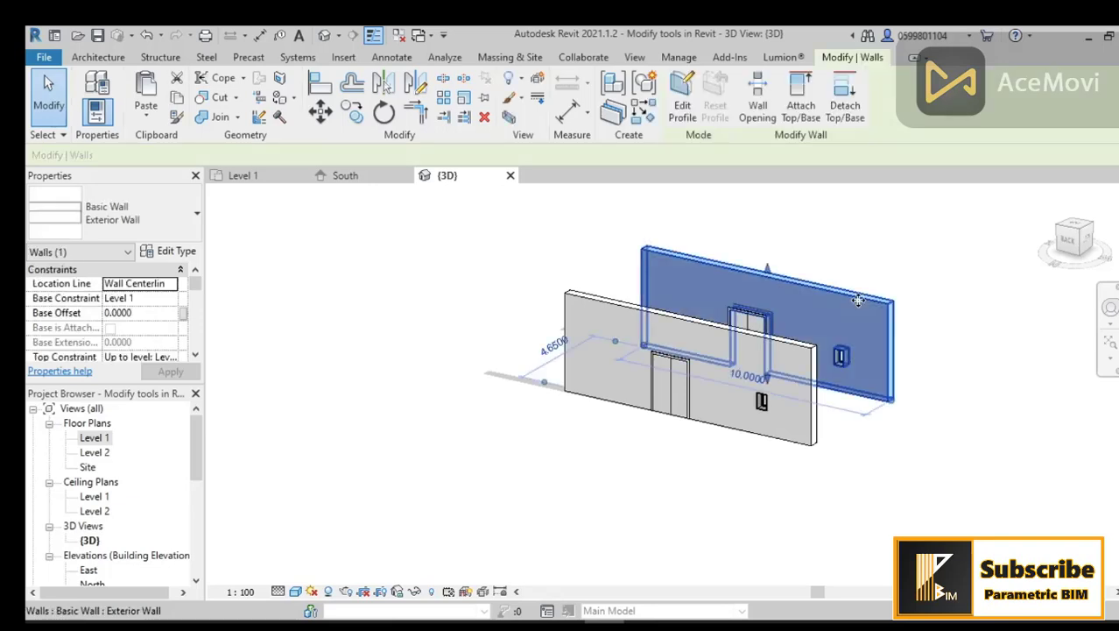
pyautogui.press('Delete')
# Step: Delete the window and the double door from the remaining wall
pyautogui.click(763, 410)
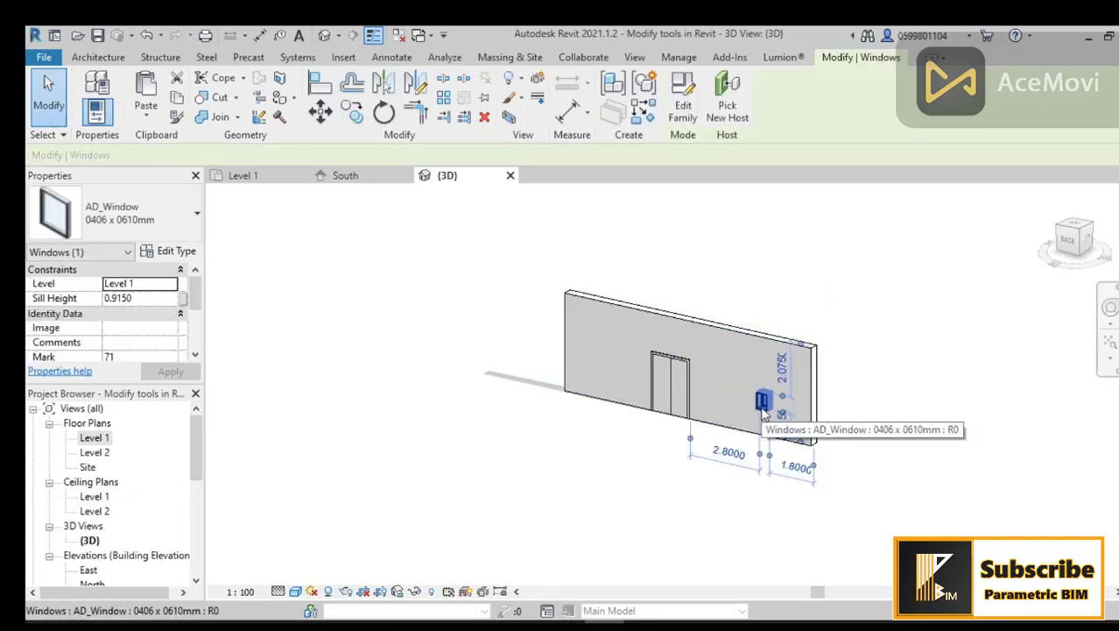
pyautogui.press('Delete')
pyautogui.click(686, 392)
pyautogui.press('Delete')
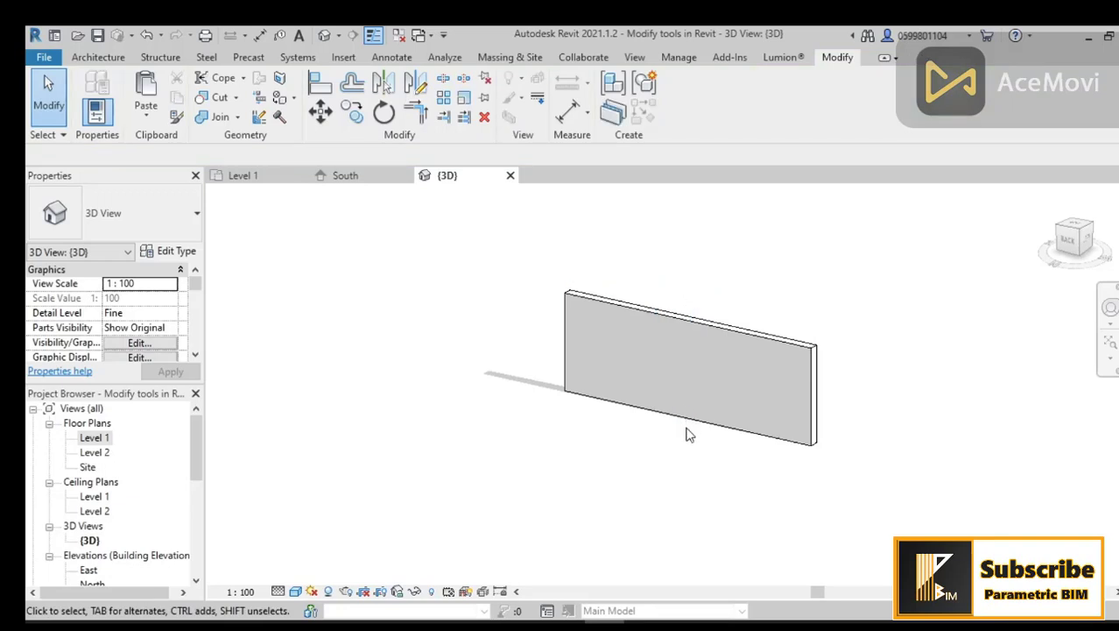
# Step: Open the remaining wall's profile for editing
pyautogui.moveTo(687, 429); pyautogui.dragTo(624, 473, button='middle')
pyautogui.scroll(1, 667, 438)
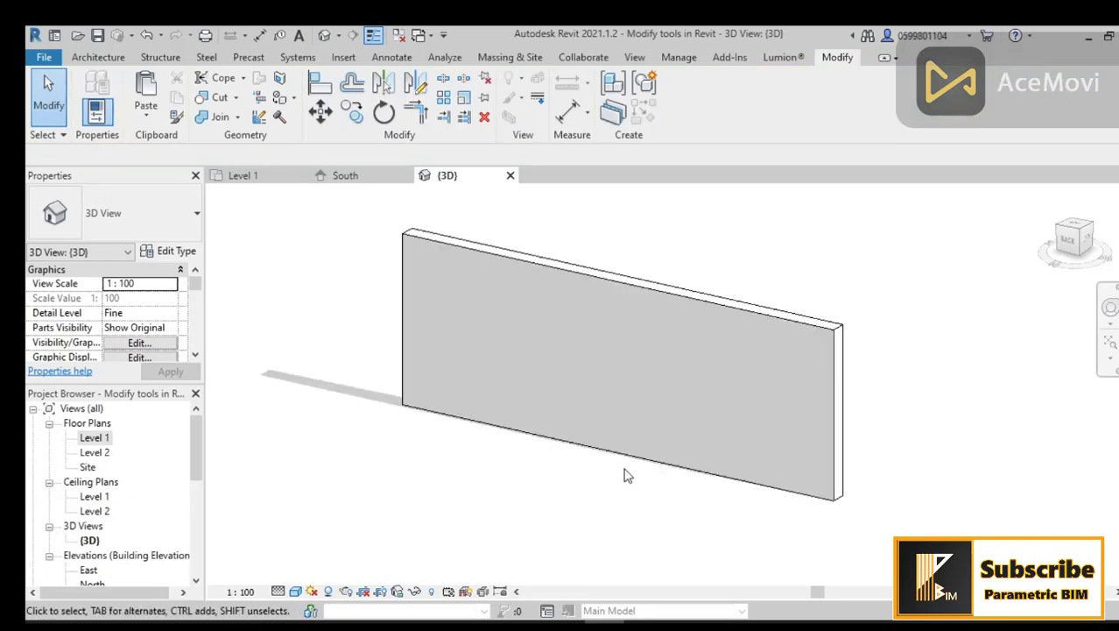
pyautogui.doubleClick(670, 296)
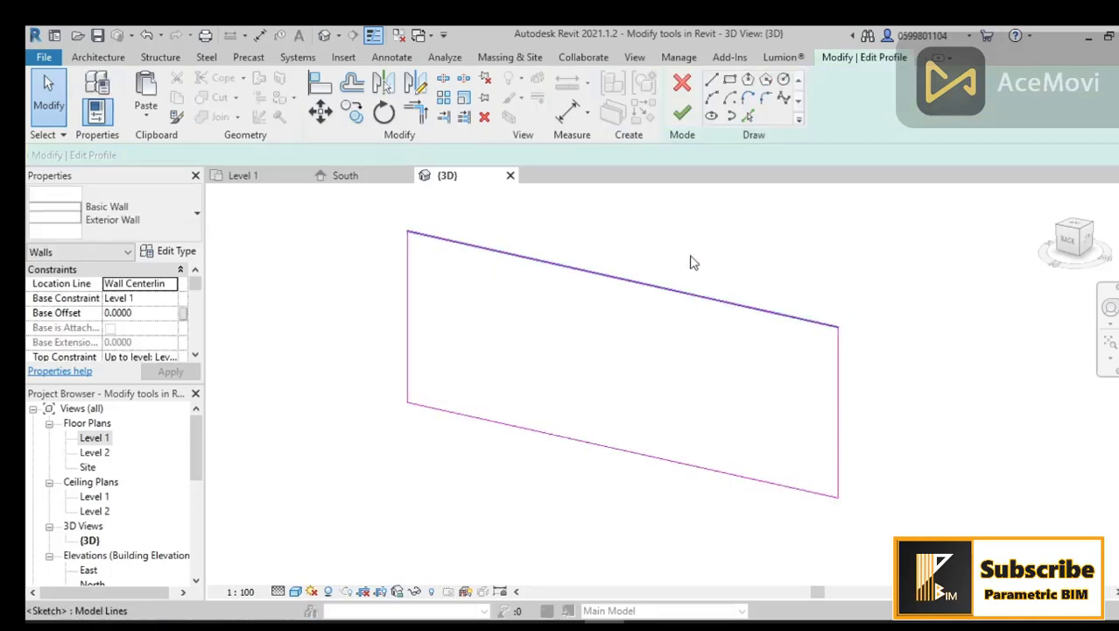
pyautogui.click(682, 112)
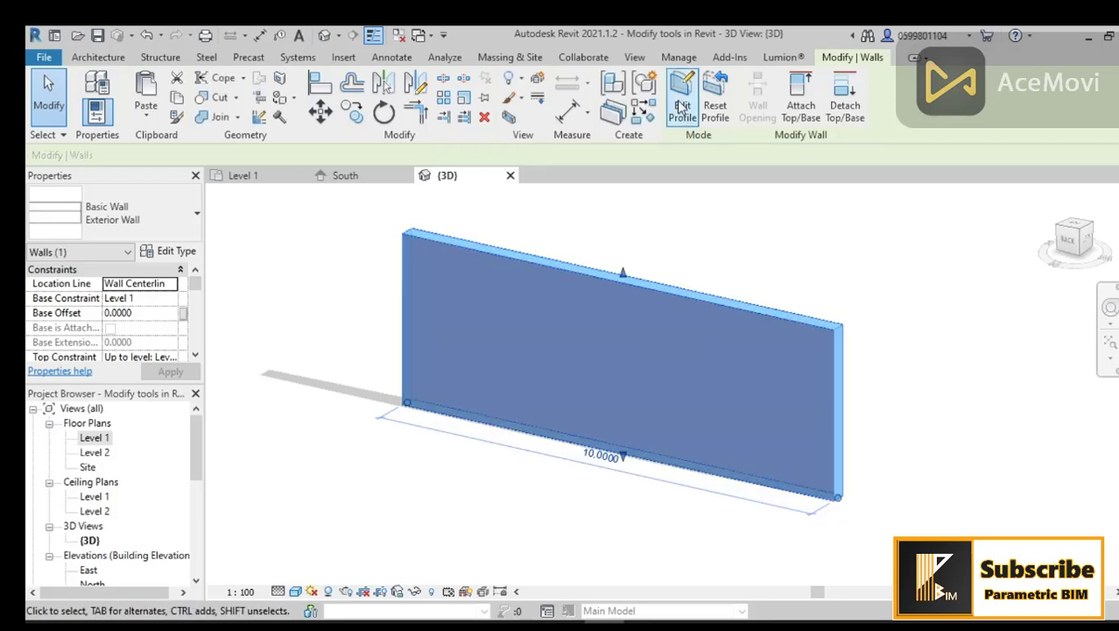
pyautogui.click(682, 91)
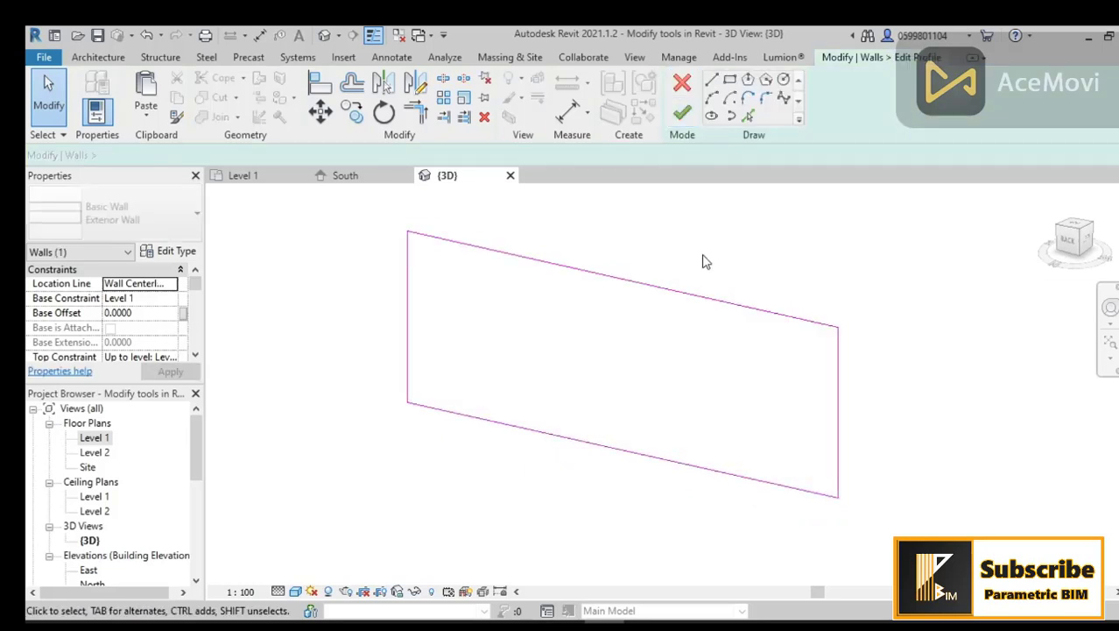
# Step: Offset a copy of the whole profile loop 0.5 inward with Offset, then finish the profile edit
pyautogui.moveTo(704, 260); pyautogui.dragTo(689, 266, button='middle')
pyautogui.click(352, 110)
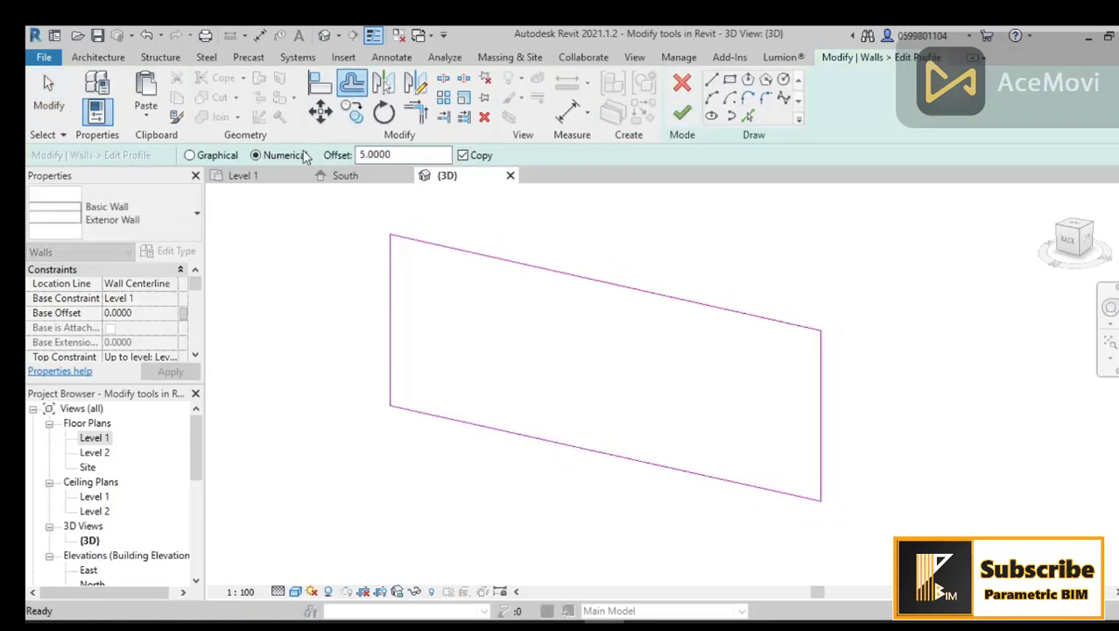
pyautogui.moveTo(392, 155); pyautogui.dragTo(320, 155)
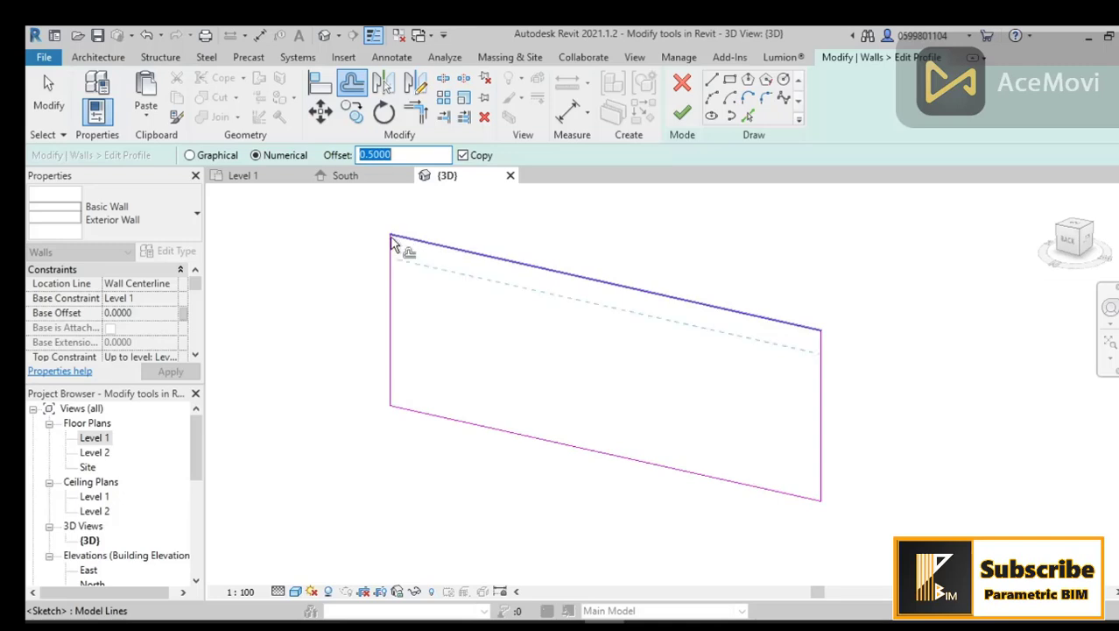
pyautogui.scroll(-2, 391, 237)
pyautogui.moveTo(500, 289); pyautogui.dragTo(567, 403, button='middle')
pyautogui.press('Tab')
pyautogui.press('Tab')
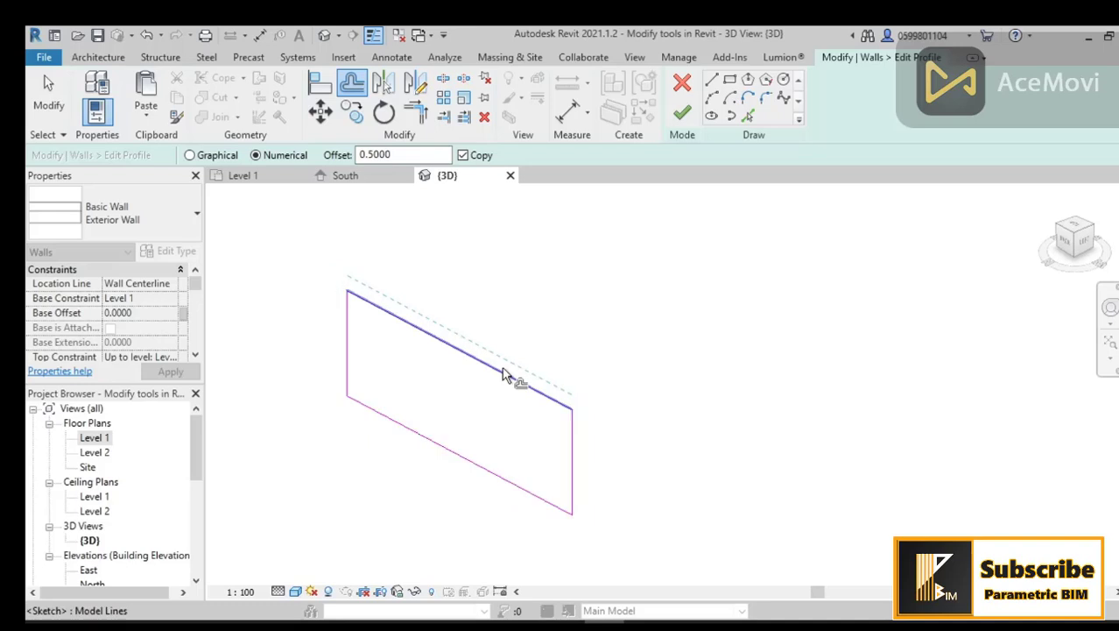
pyautogui.press('Tab')
pyautogui.press('Tab')
pyautogui.click(496, 373)
pyautogui.keyDown('shift'); pyautogui.moveTo(436, 475); pyautogui.dragTo(451, 474, button='middle'); pyautogui.keyUp('shift')
pyautogui.click(682, 115)
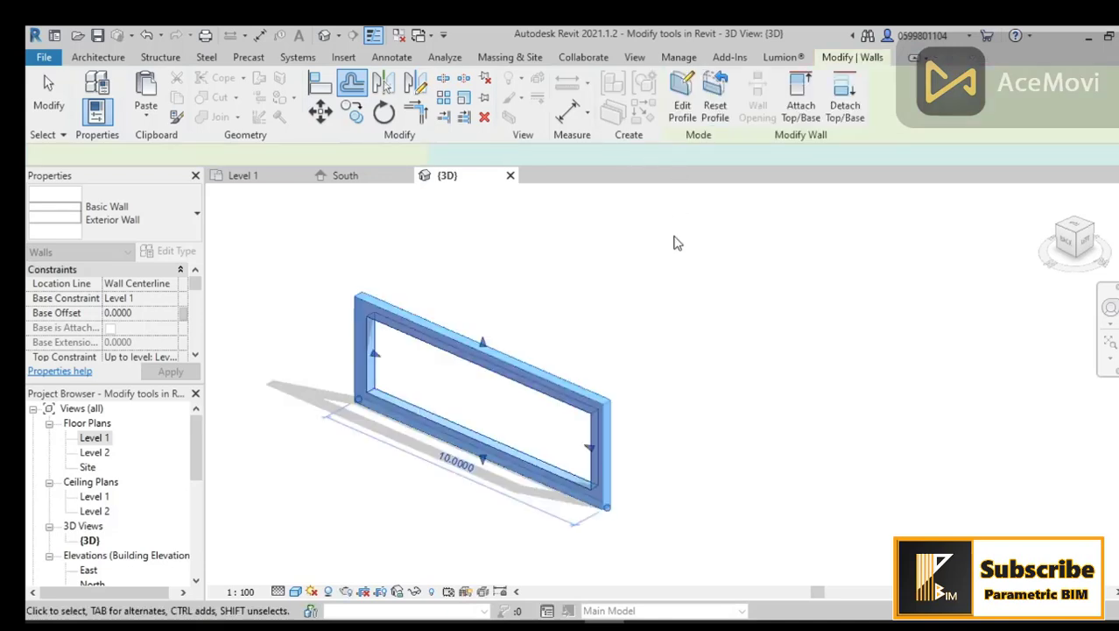
# Step: In the Level 1 plan, draw three exterior walls from the existing wall's ends enclosing a rectangle about 10.4 by 4.4 m
pyautogui.click(668, 352)
pyautogui.keyDown('shift'); pyautogui.moveTo(672, 422); pyautogui.dragTo(712, 397, button='middle'); pyautogui.keyUp('shift')
pyautogui.keyDown('shift'); pyautogui.moveTo(500, 487); pyautogui.dragTo(577, 485, button='middle'); pyautogui.keyUp('shift')
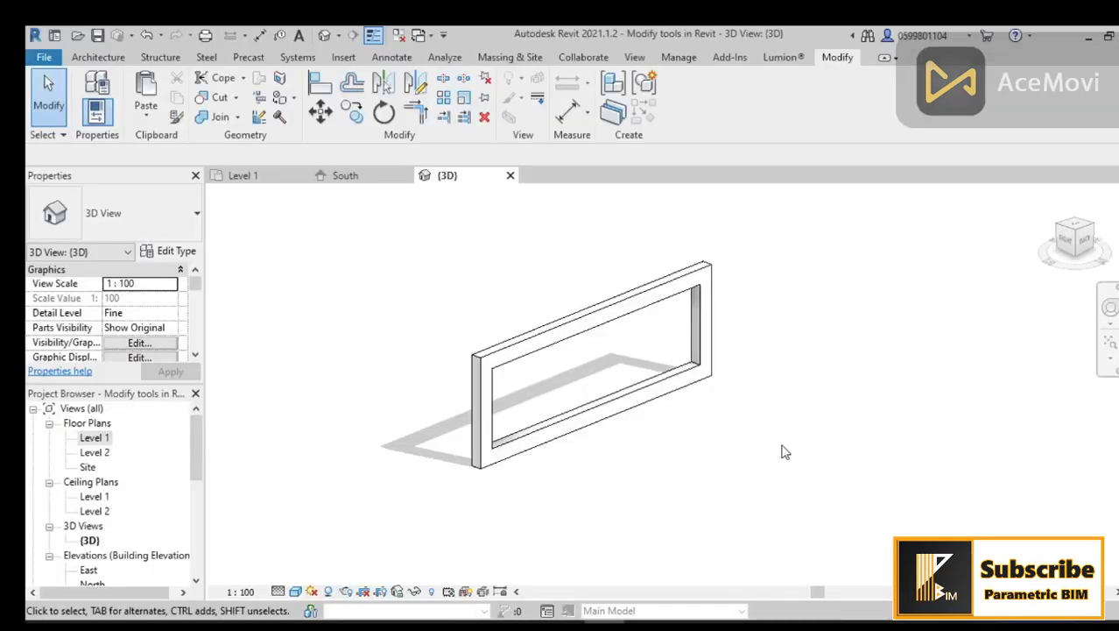
pyautogui.doubleClick(97, 438)
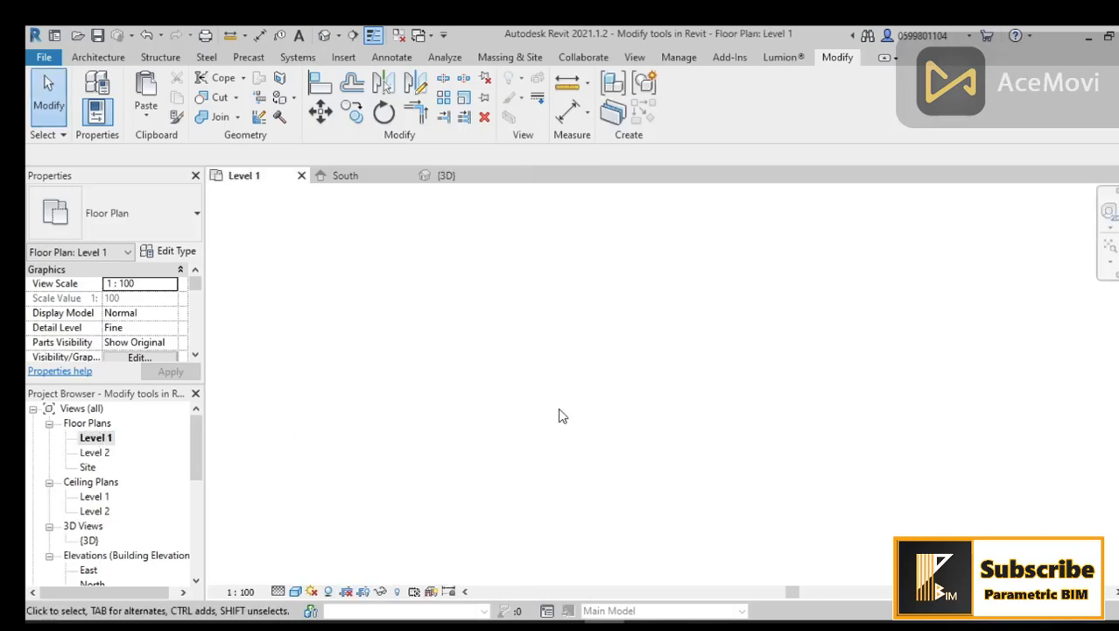
pyautogui.moveTo(565, 397)
pyautogui.mouseDown(button='middle')
pyautogui.moveTo(565, 431)
pyautogui.moveTo(551, 402)
pyautogui.mouseUp(button='middle')
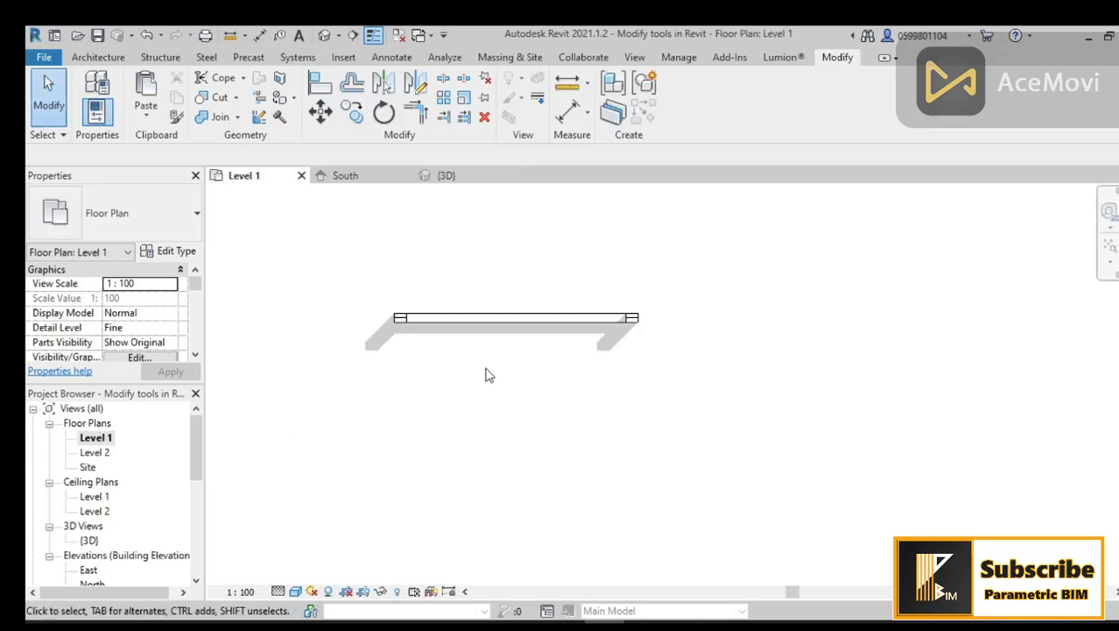
pyautogui.click(98, 57)
pyautogui.click(81, 83)
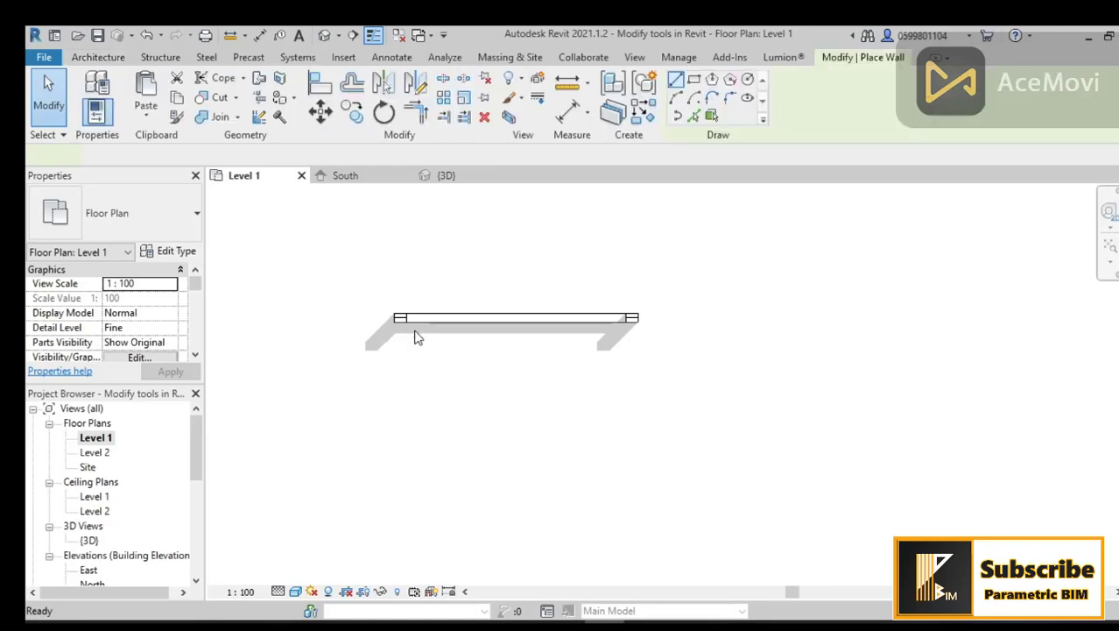
pyautogui.click(395, 321)
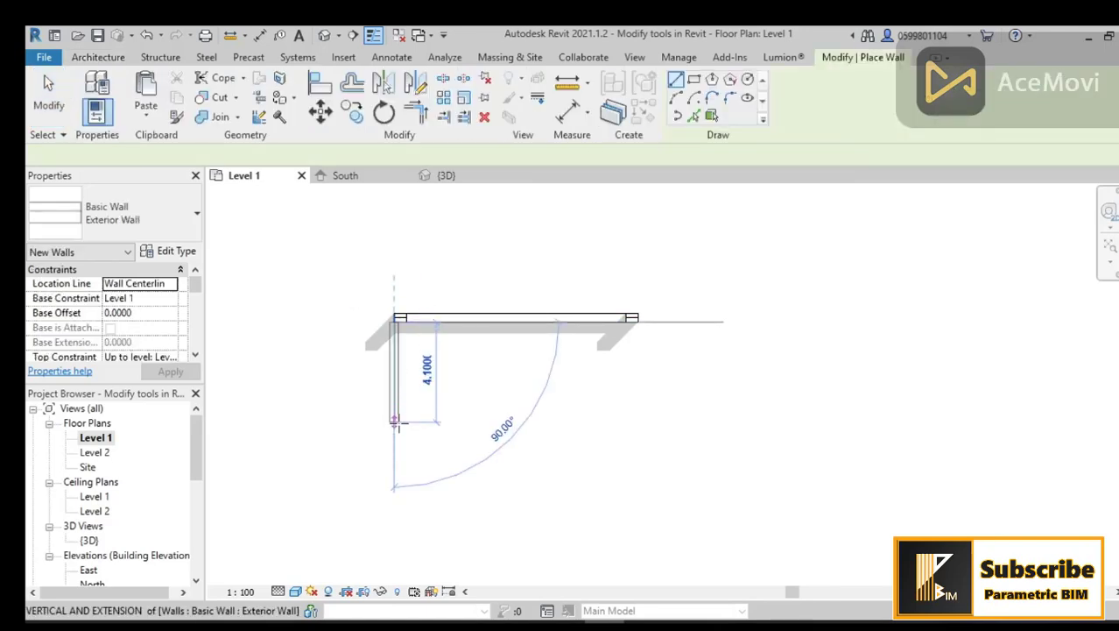
pyautogui.click(476, 436)
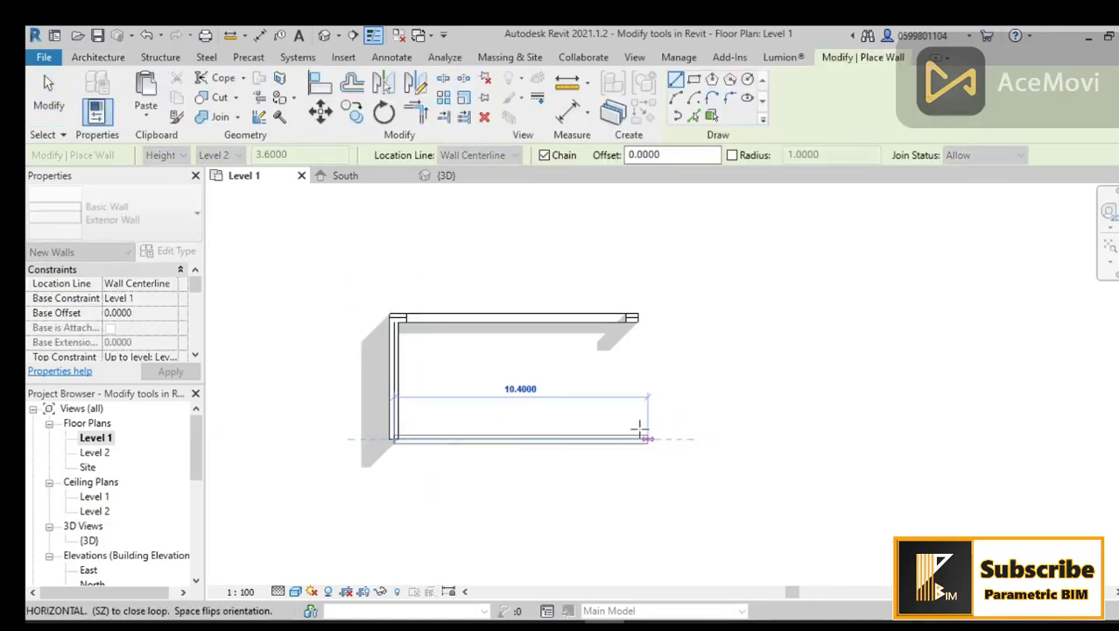
pyautogui.click(638, 435)
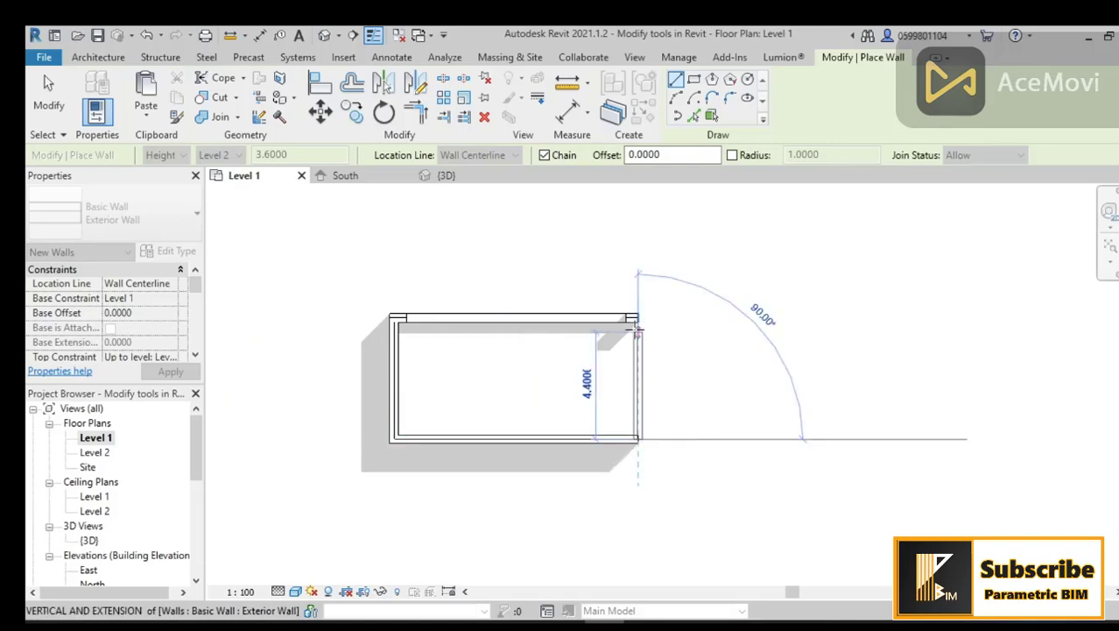
pyautogui.click(637, 317)
pyautogui.press('Escape')
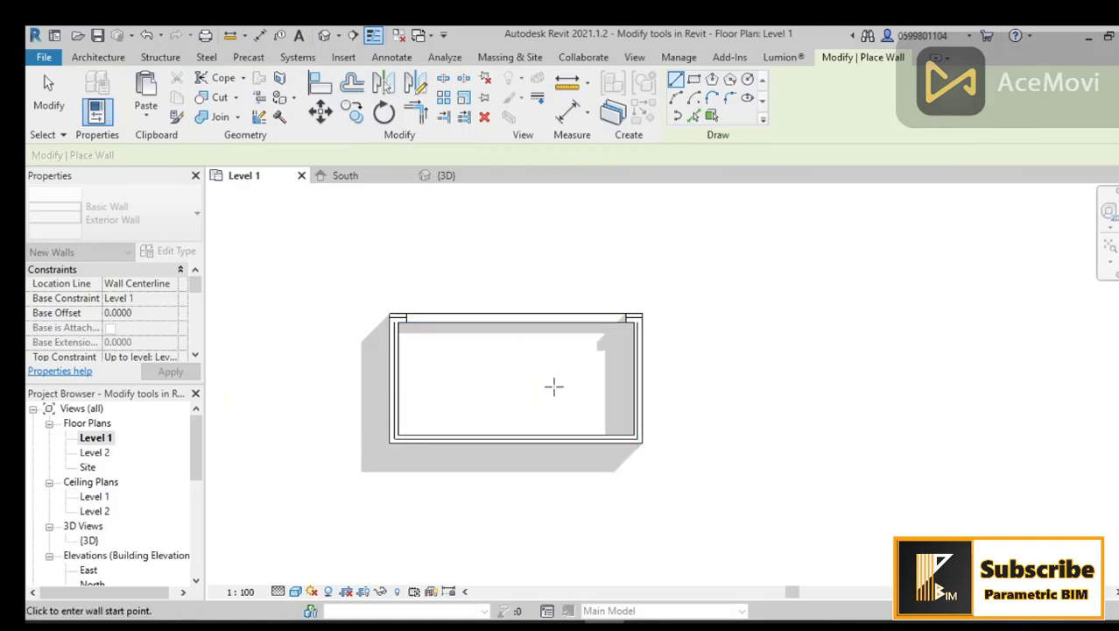
# Step: Place a double door in the right short wall of the rectangle
pyautogui.scroll(2, 554, 384)
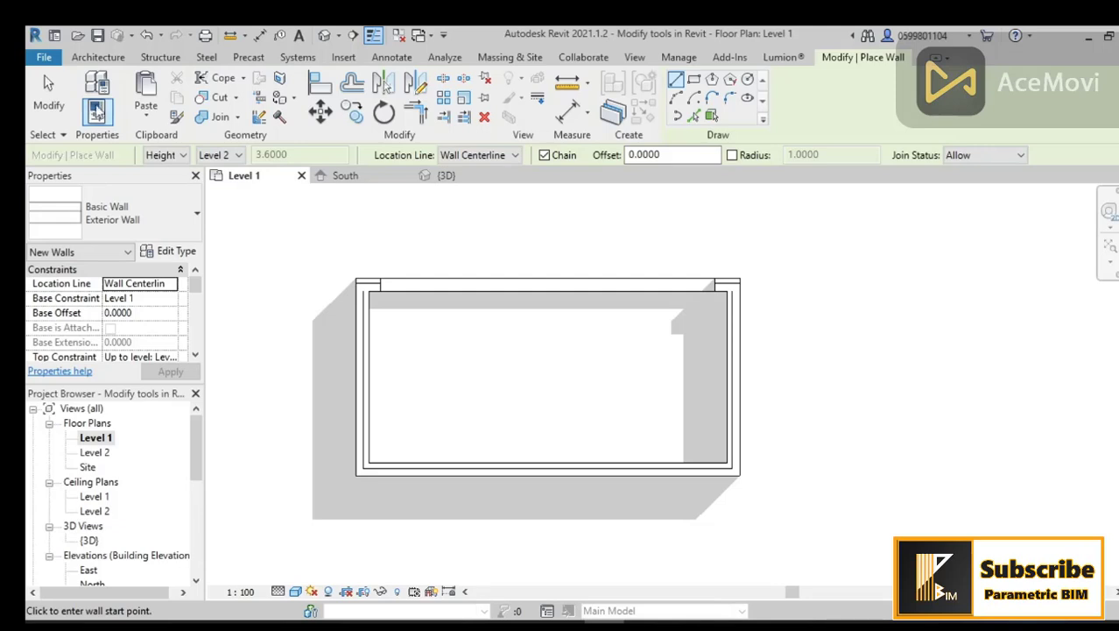
pyautogui.click(99, 57)
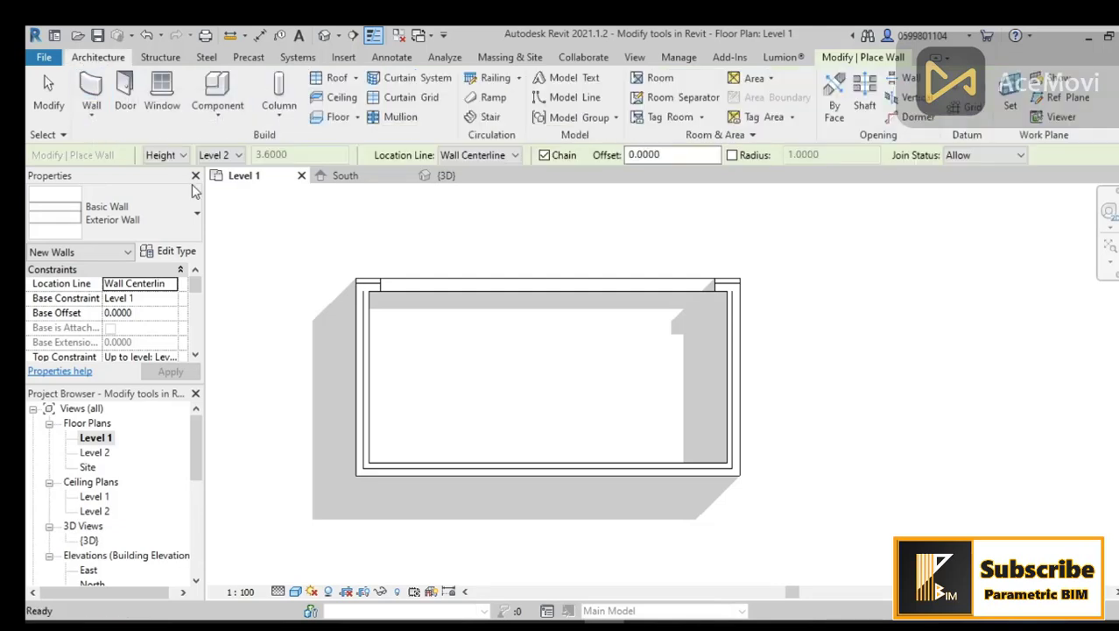
pyautogui.click(121, 94)
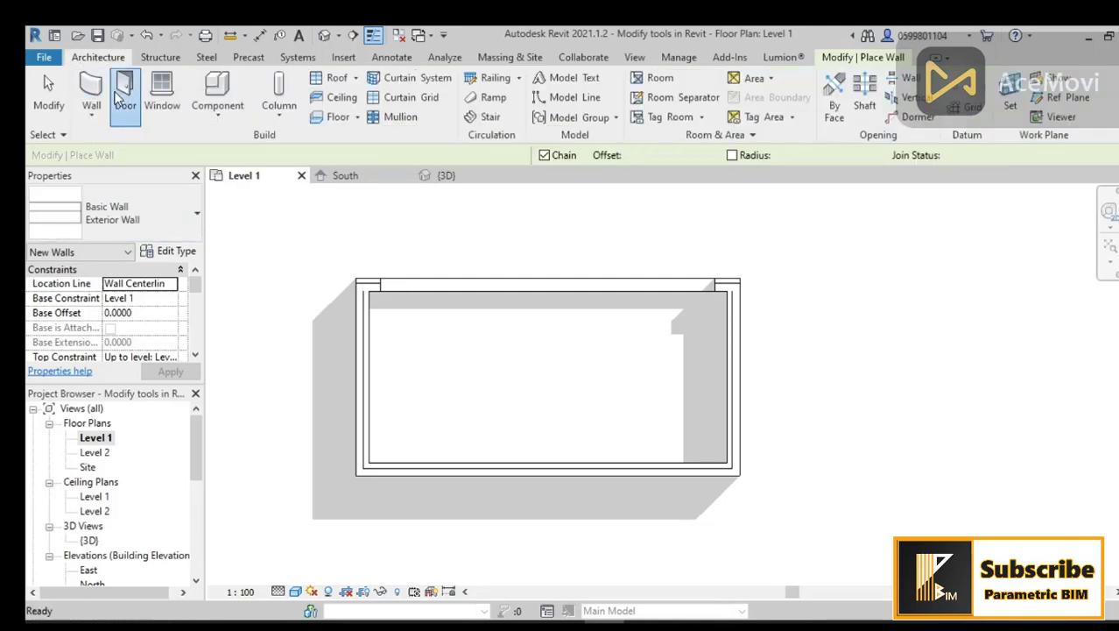
pyautogui.click(727, 335)
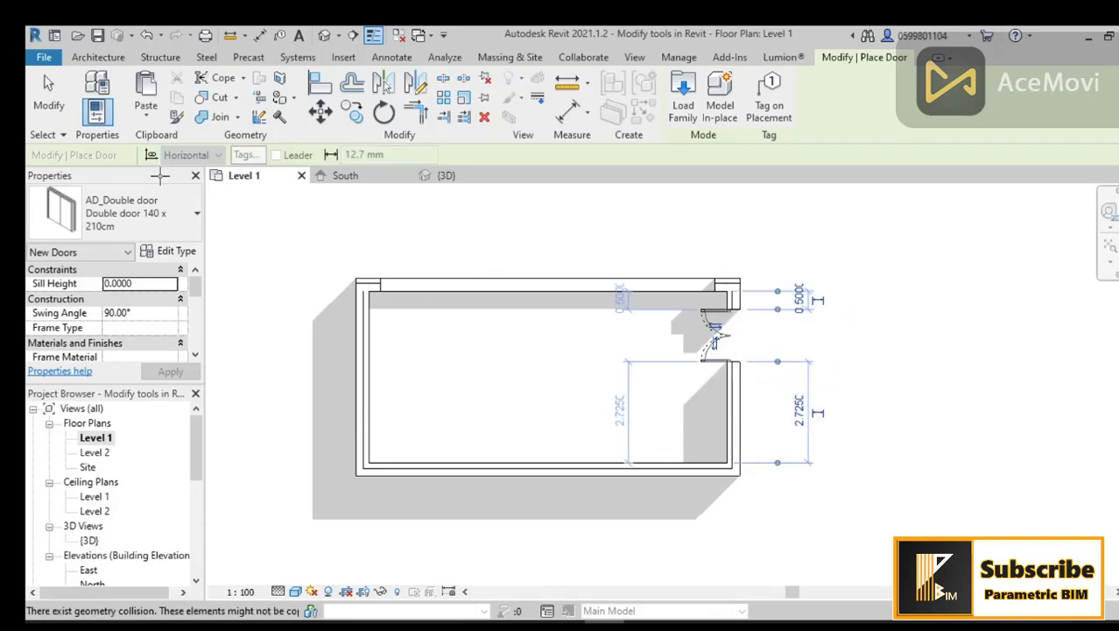
# Step: Place AD_Window 1220 x 1420mm windows in the rectangle's left short wall and in its lower long wall
pyautogui.click(98, 57)
pyautogui.click(158, 106)
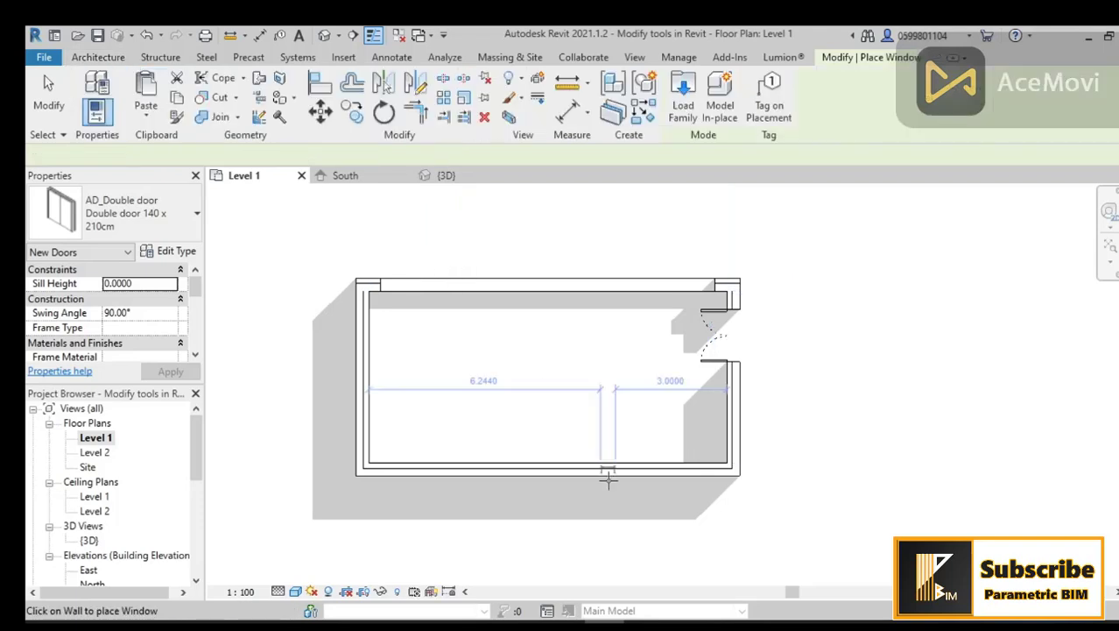
pyautogui.click(117, 225)
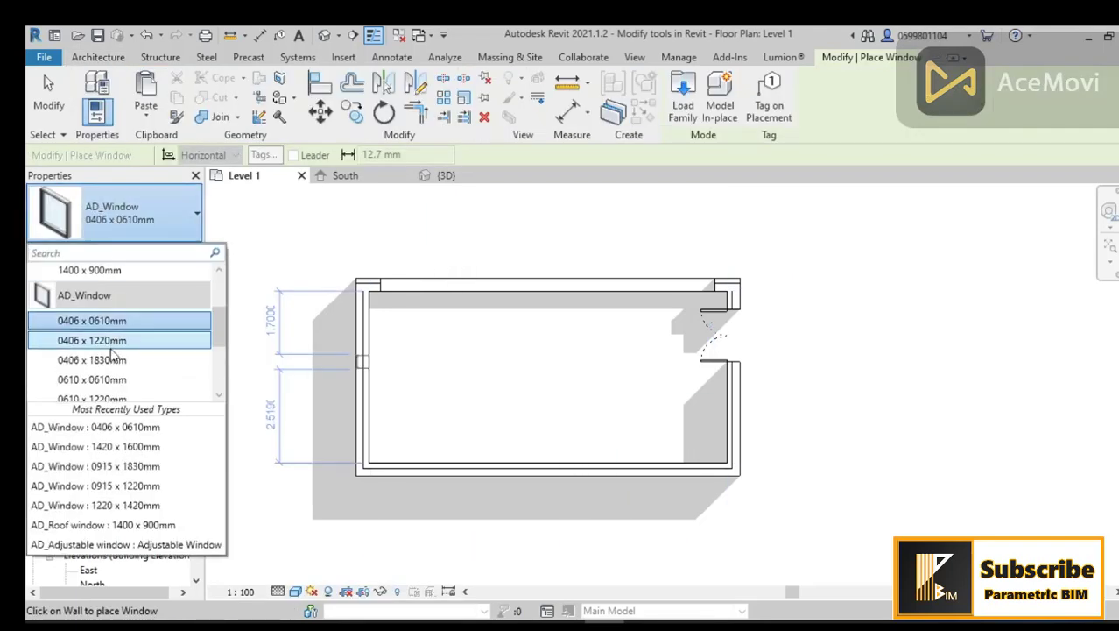
pyautogui.scroll(-3, 114, 371)
pyautogui.click(92, 372)
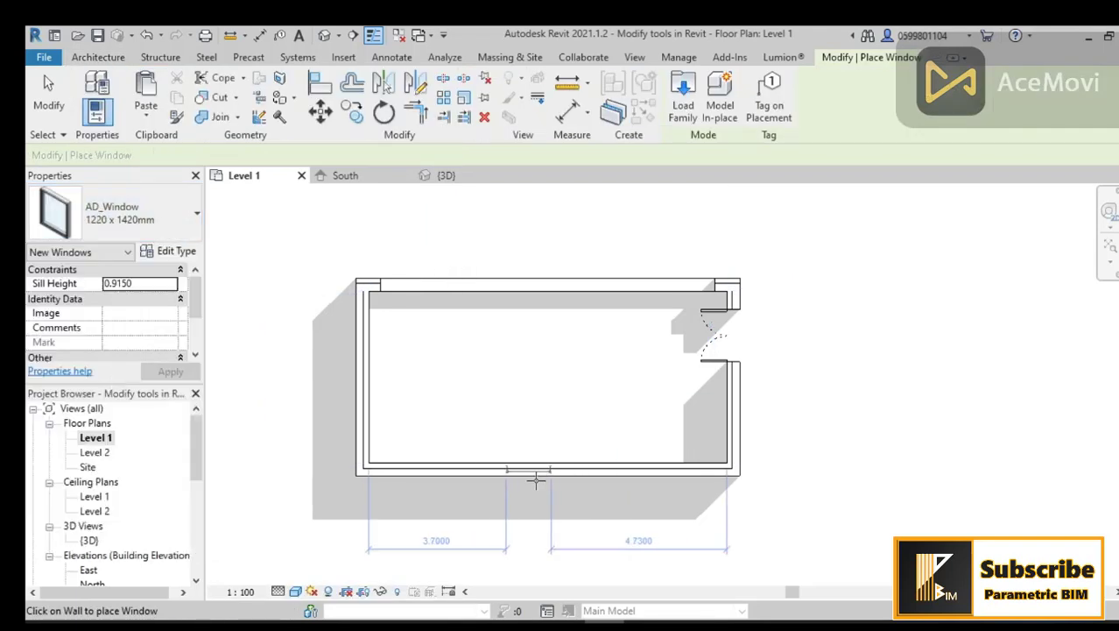
pyautogui.click(359, 400)
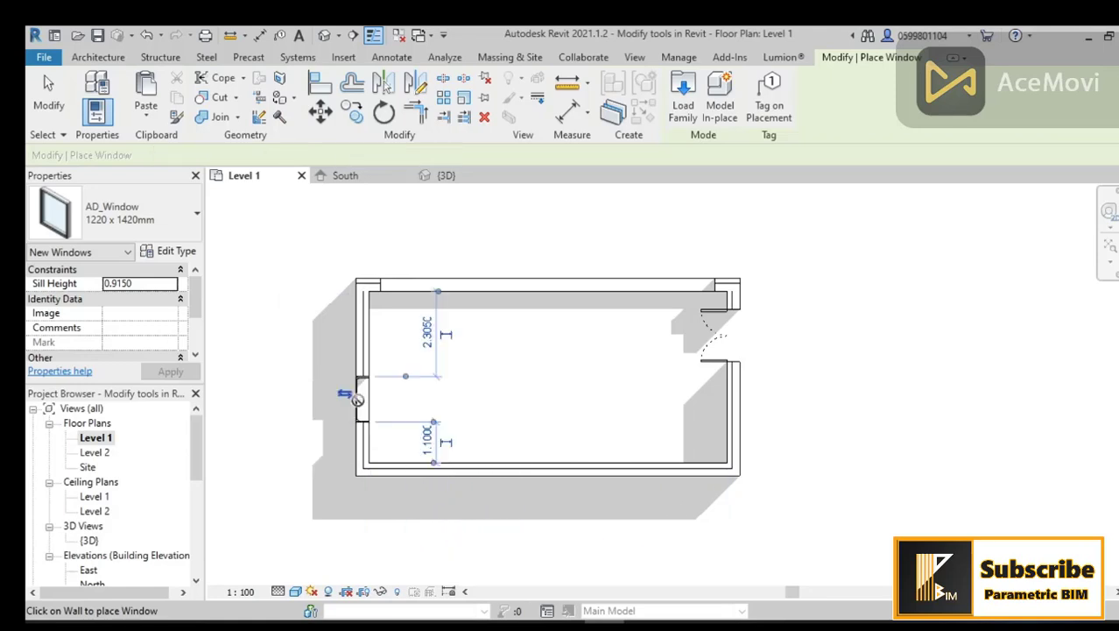
pyautogui.click(675, 467)
# Step: Place a Desk 120x60 furniture component near the middle of the room
pyautogui.click(105, 57)
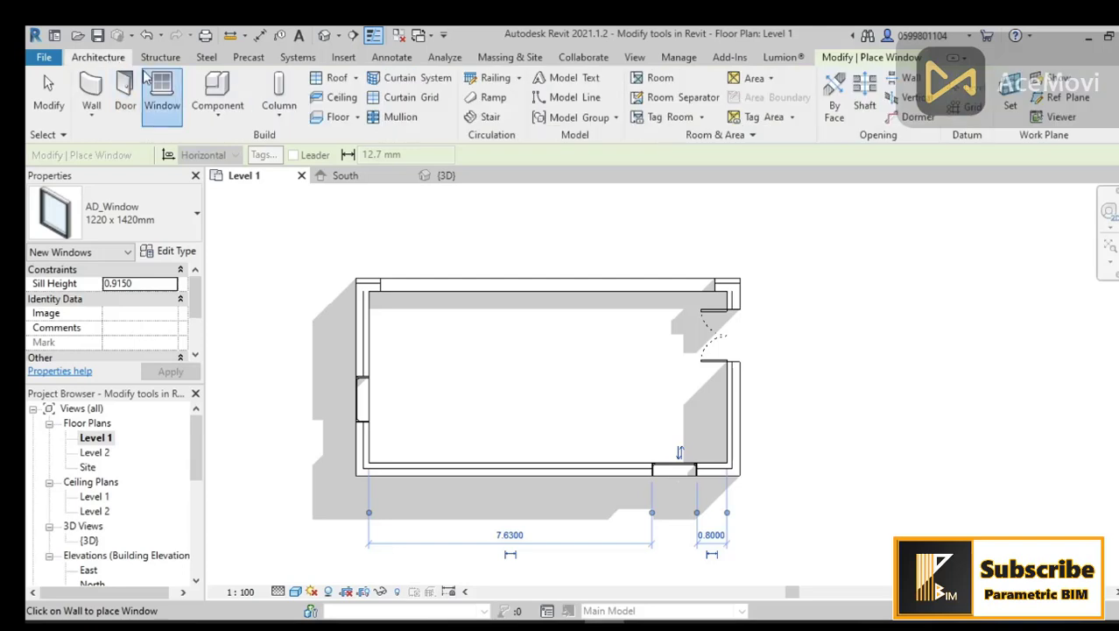
pyautogui.click(227, 113)
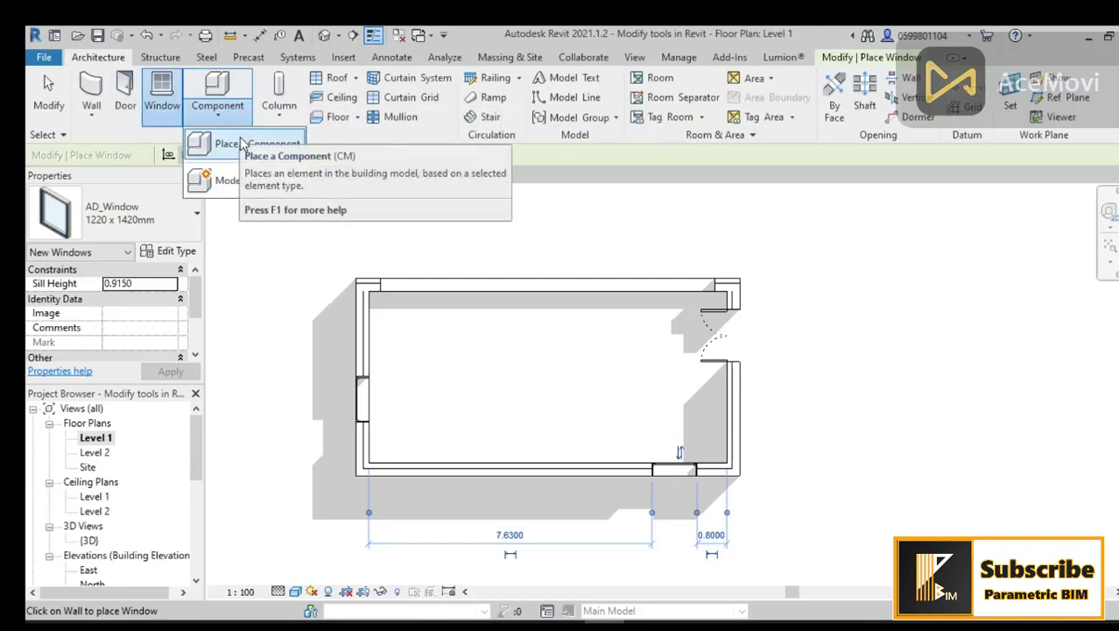
pyautogui.click(230, 147)
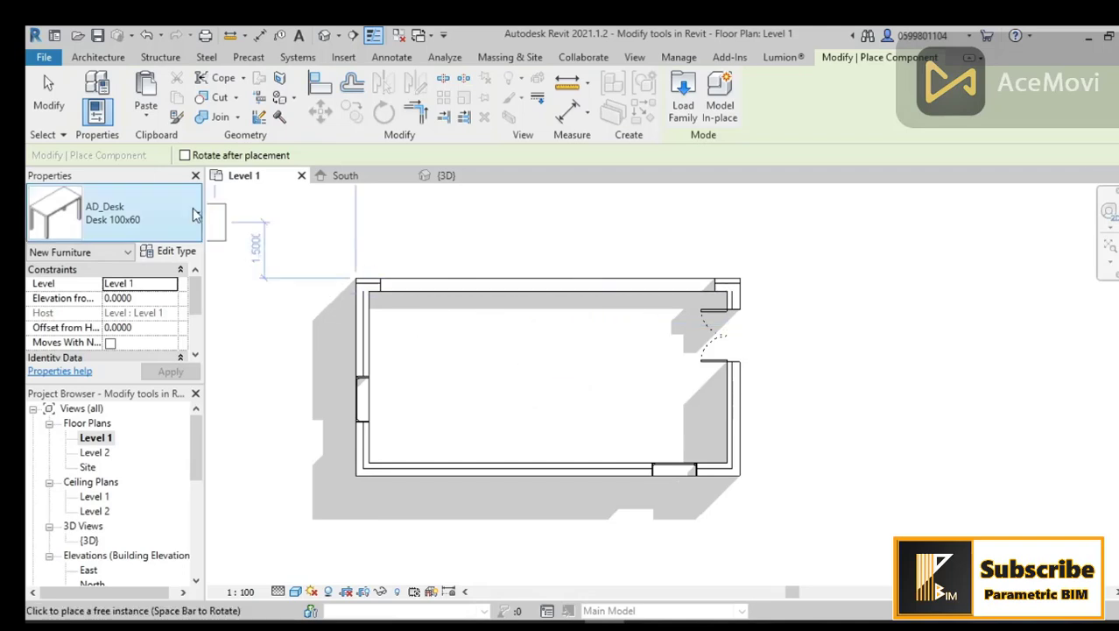
pyautogui.click(166, 219)
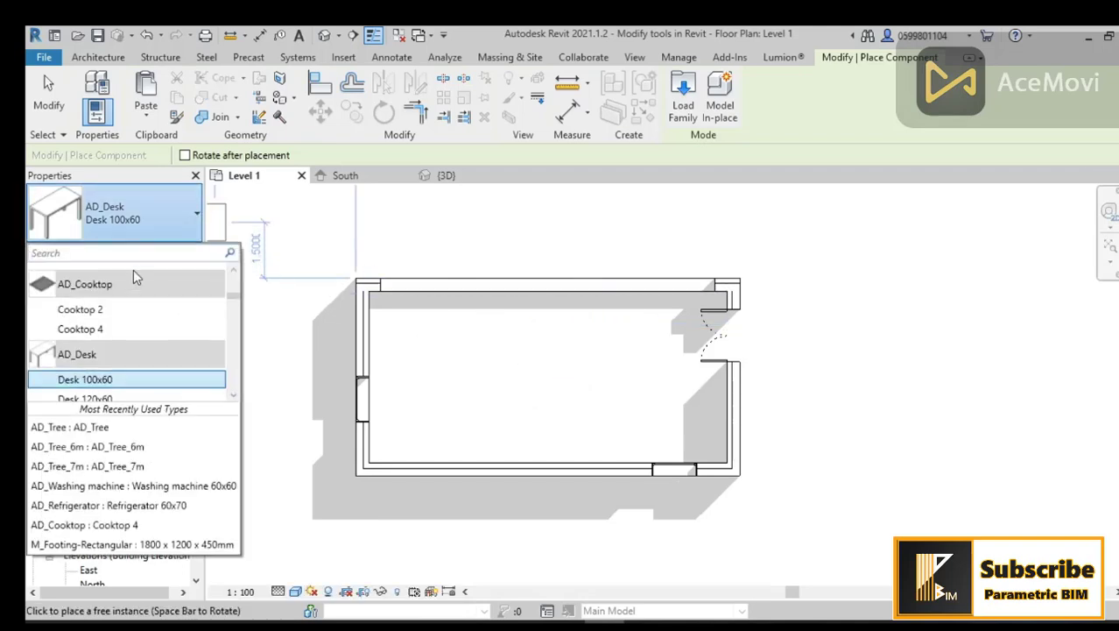
pyautogui.scroll(-1, 125, 338)
pyautogui.click(111, 319)
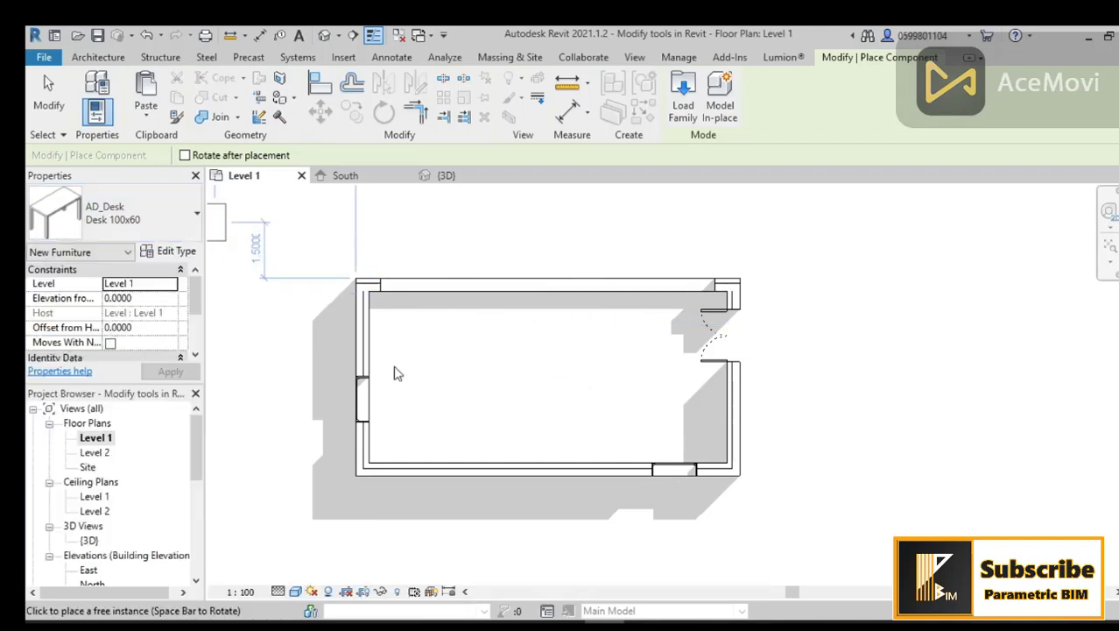
pyautogui.click(534, 412)
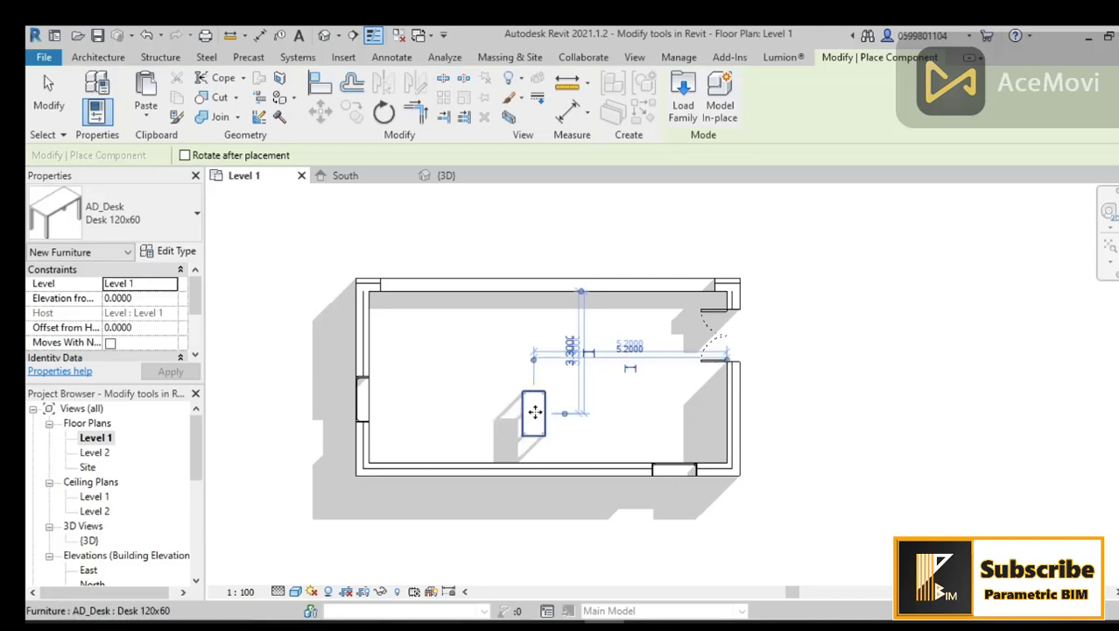
# Step: Place a Sofa chair component to the left of the desk
pyautogui.click(123, 214)
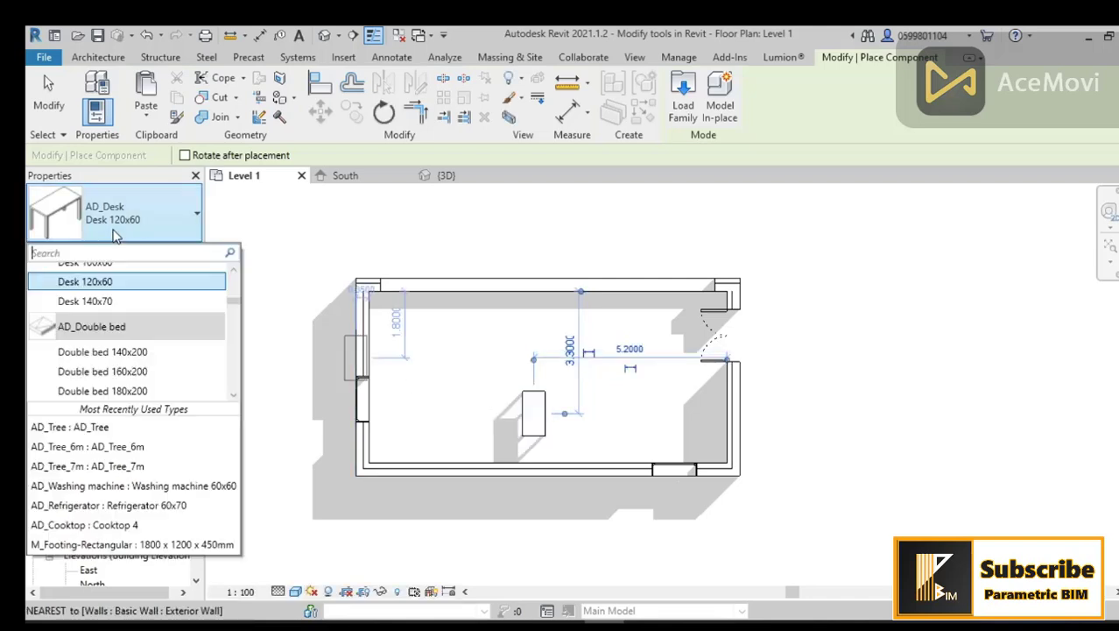
pyautogui.scroll(-10, 111, 302)
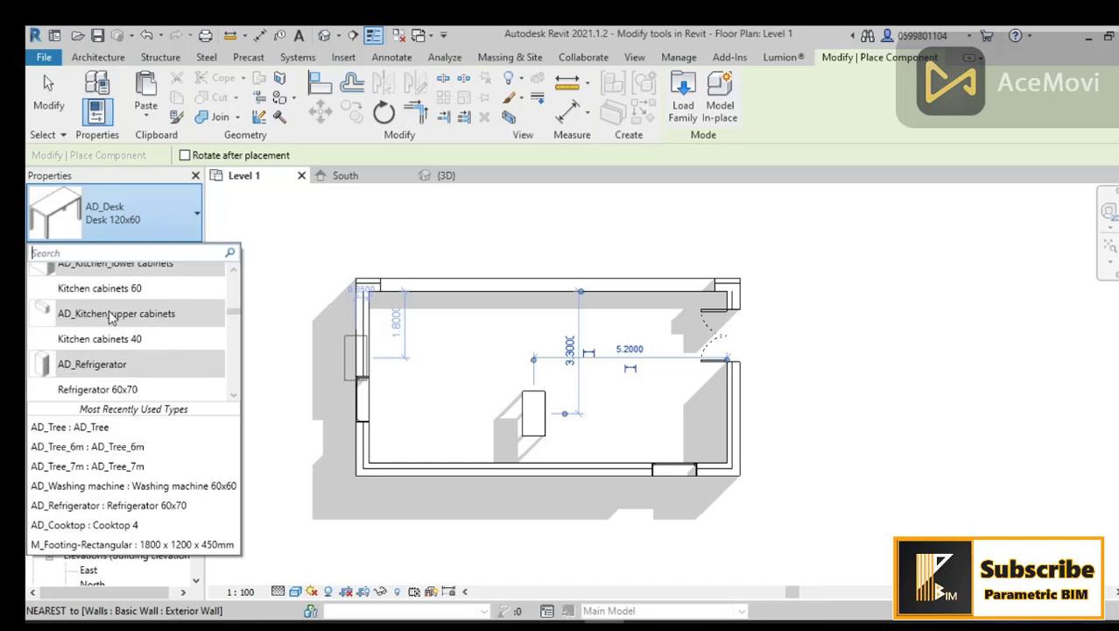
pyautogui.scroll(-5, 112, 320)
pyautogui.scroll(2, 111, 320)
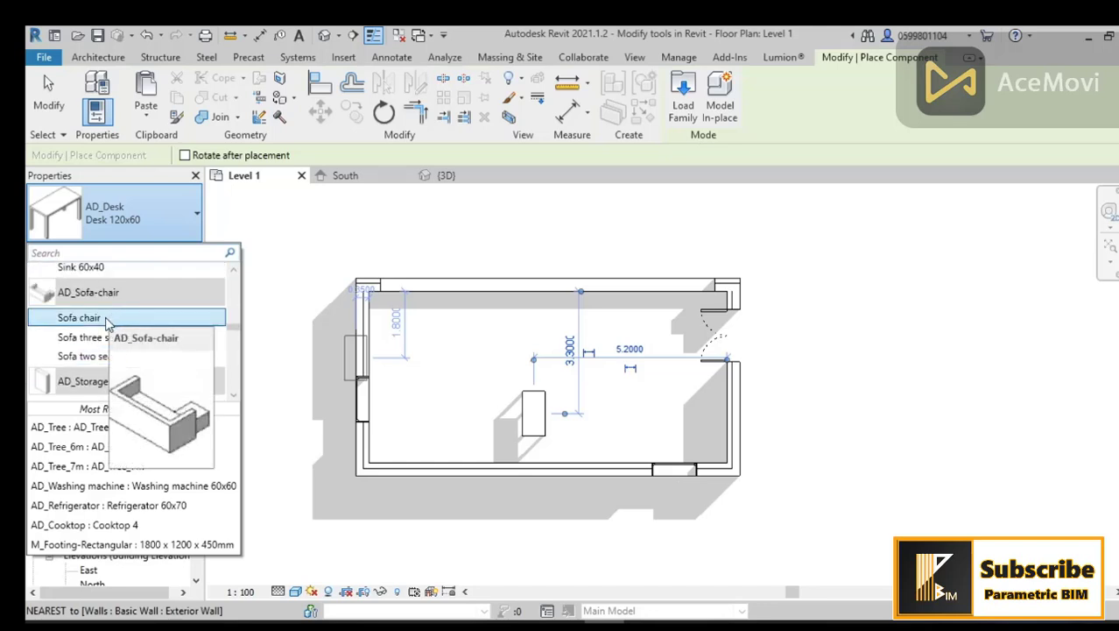
pyautogui.scroll(2, 107, 323)
pyautogui.scroll(1, 107, 324)
pyautogui.scroll(-6, 107, 324)
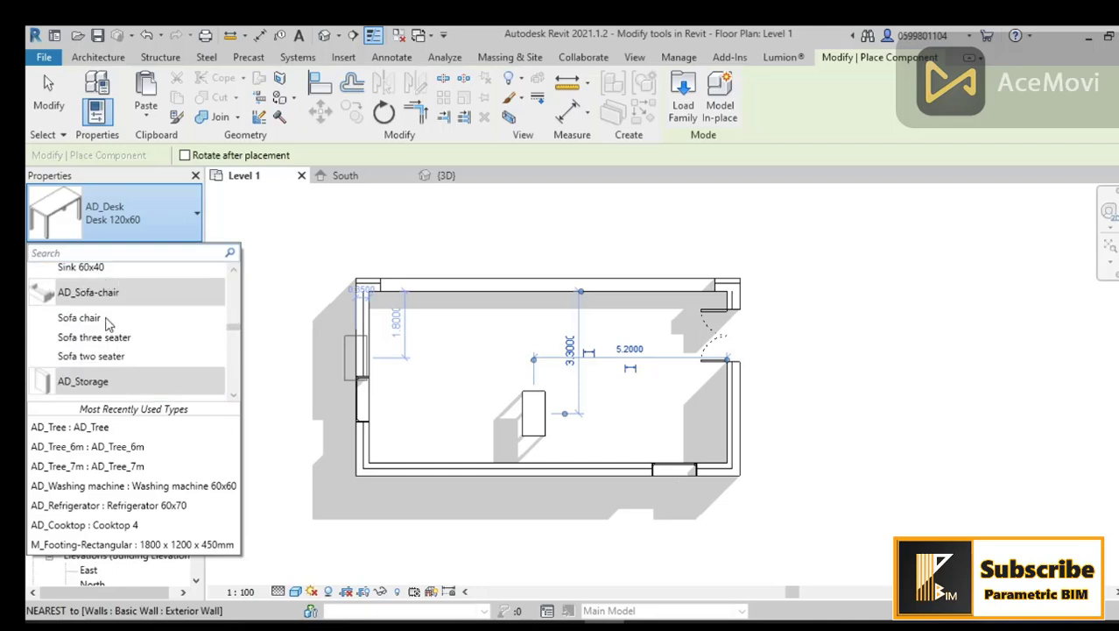
pyautogui.scroll(-1, 107, 322)
pyautogui.scroll(3, 107, 323)
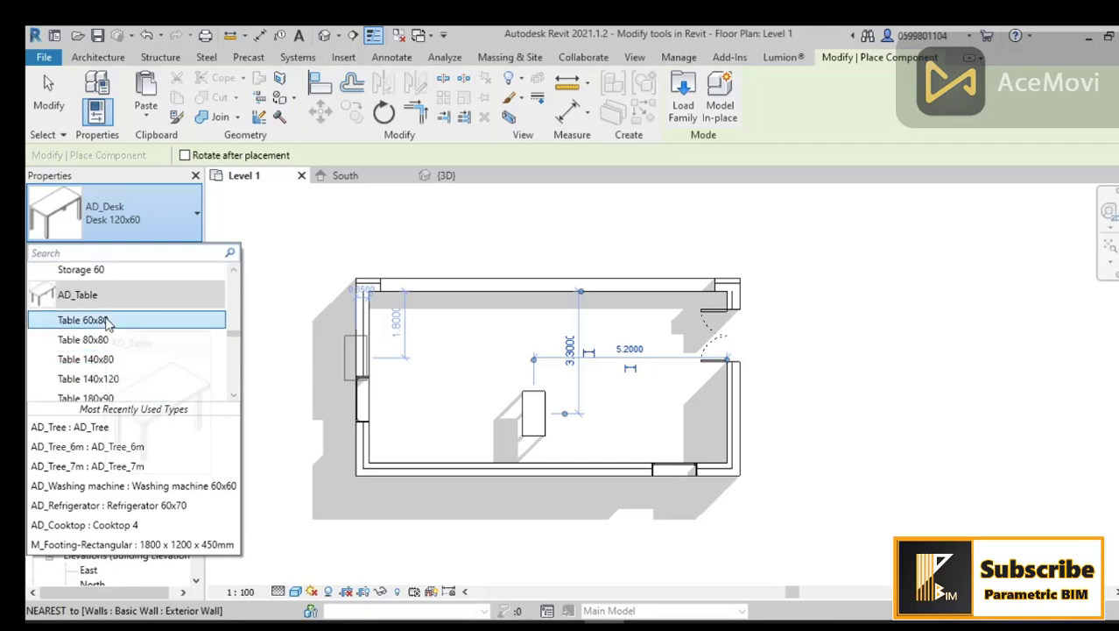
pyautogui.scroll(-2, 106, 324)
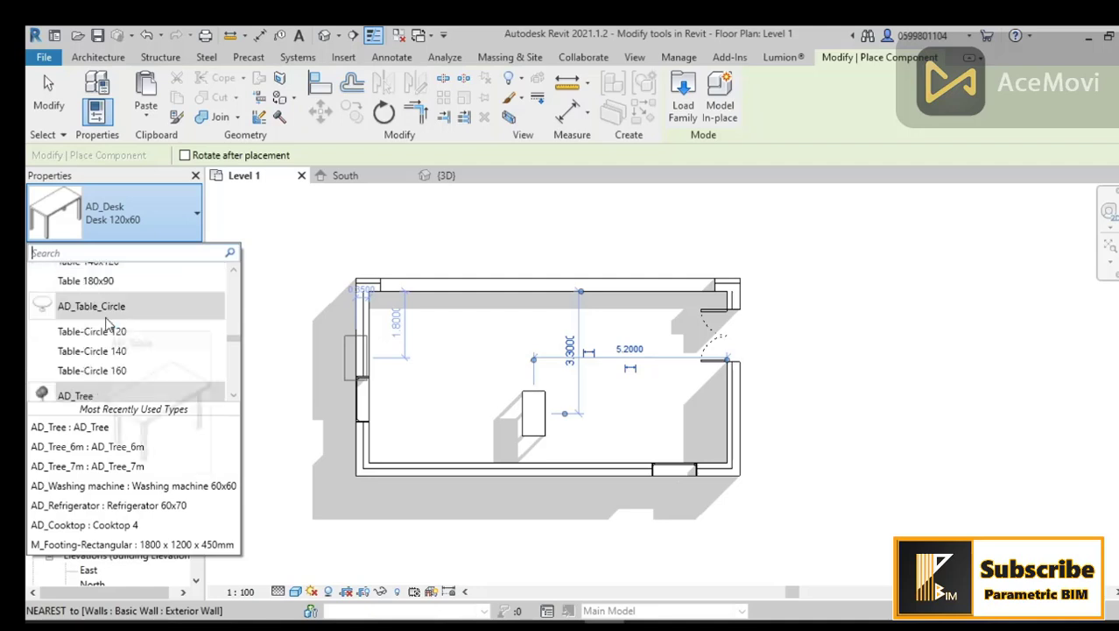
pyautogui.scroll(4, 107, 325)
pyautogui.scroll(3, 107, 324)
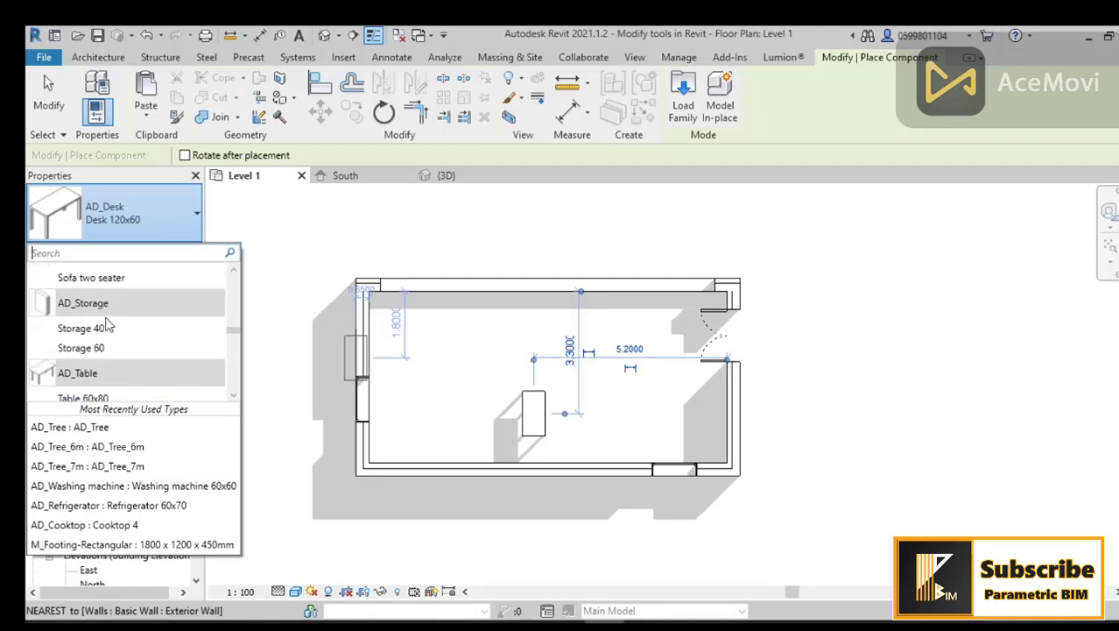
pyautogui.click(107, 319)
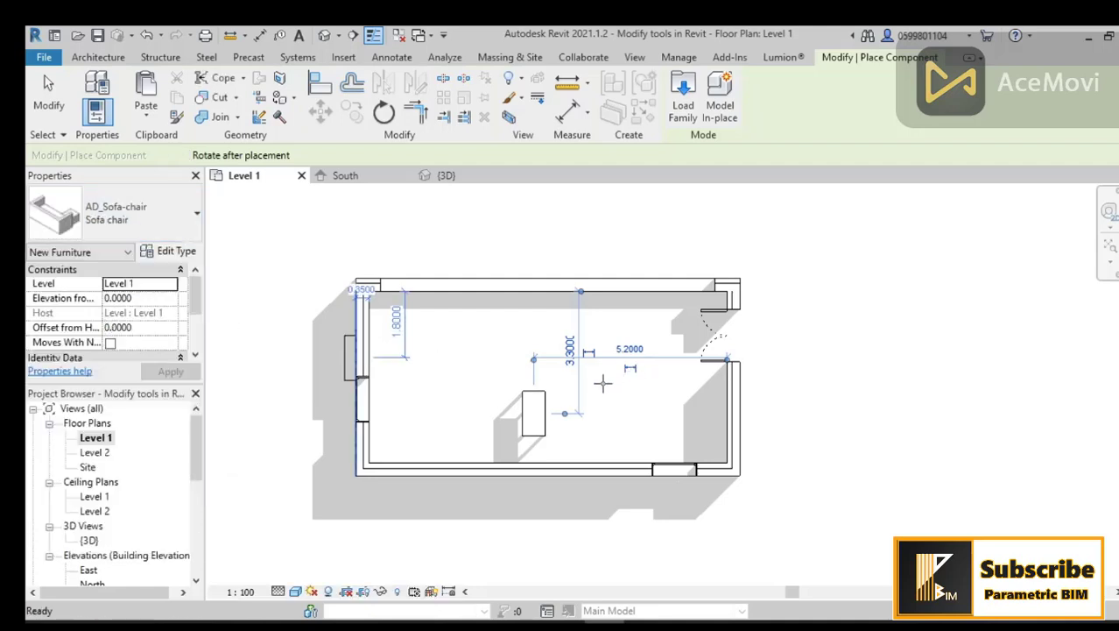
pyautogui.scroll(2, 484, 410)
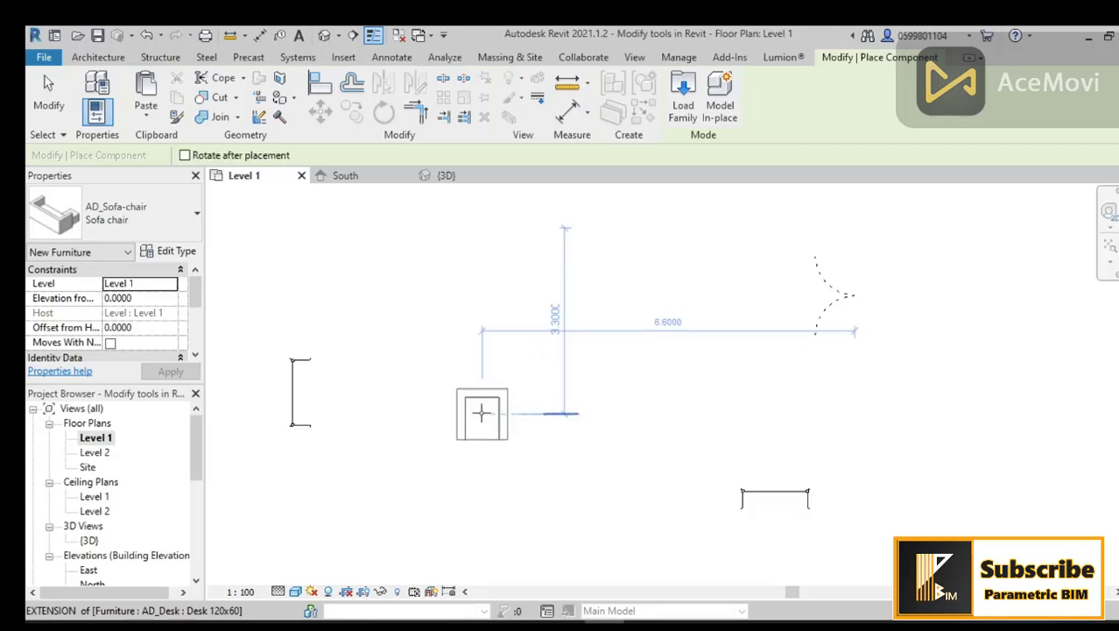
pyautogui.click(484, 413)
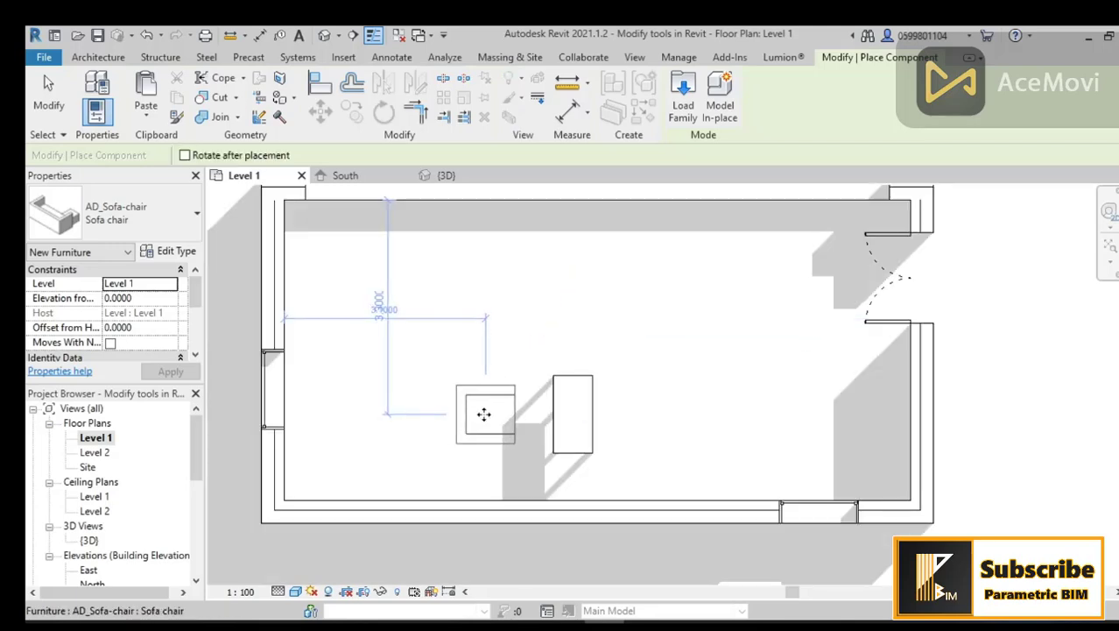
pyautogui.press('Escape')
pyautogui.press('Escape')
pyautogui.scroll(2, 602, 421)
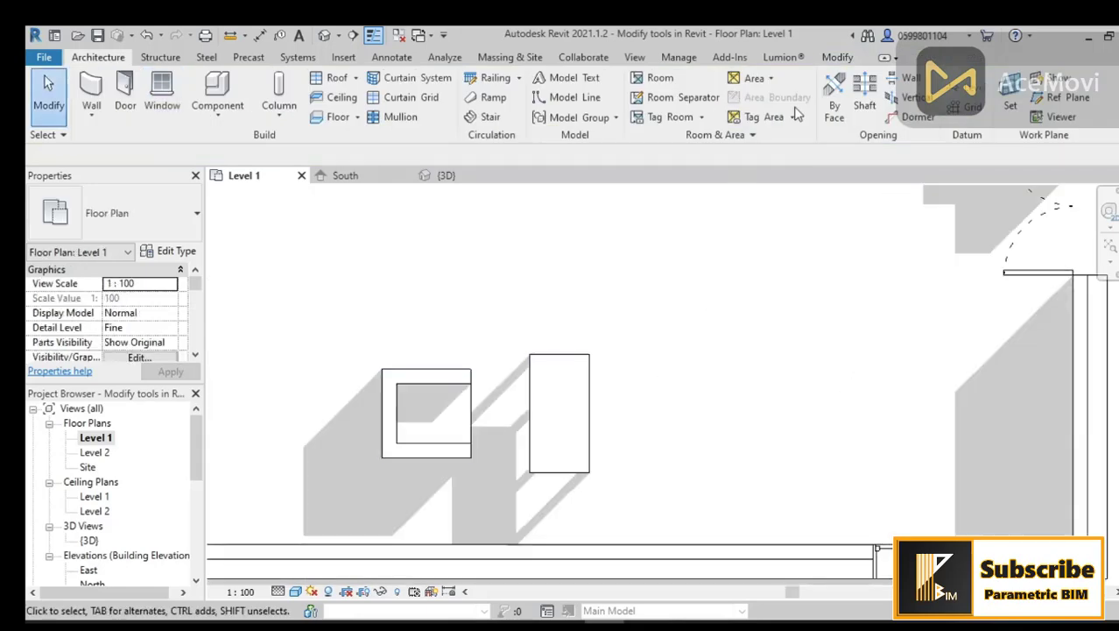
pyautogui.click(836, 58)
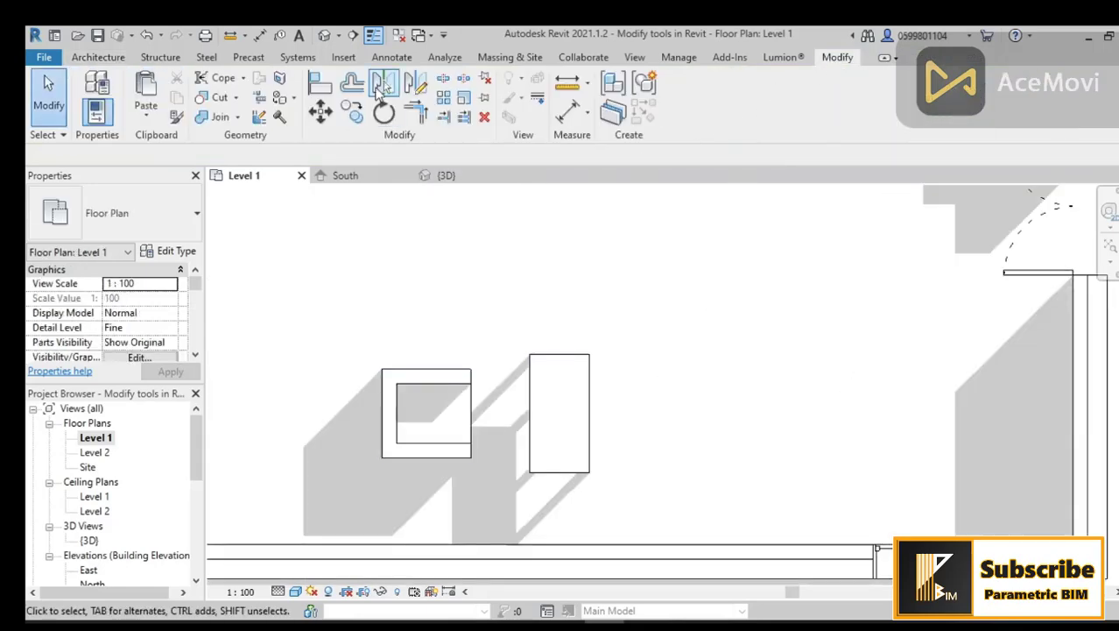
pyautogui.click(377, 87)
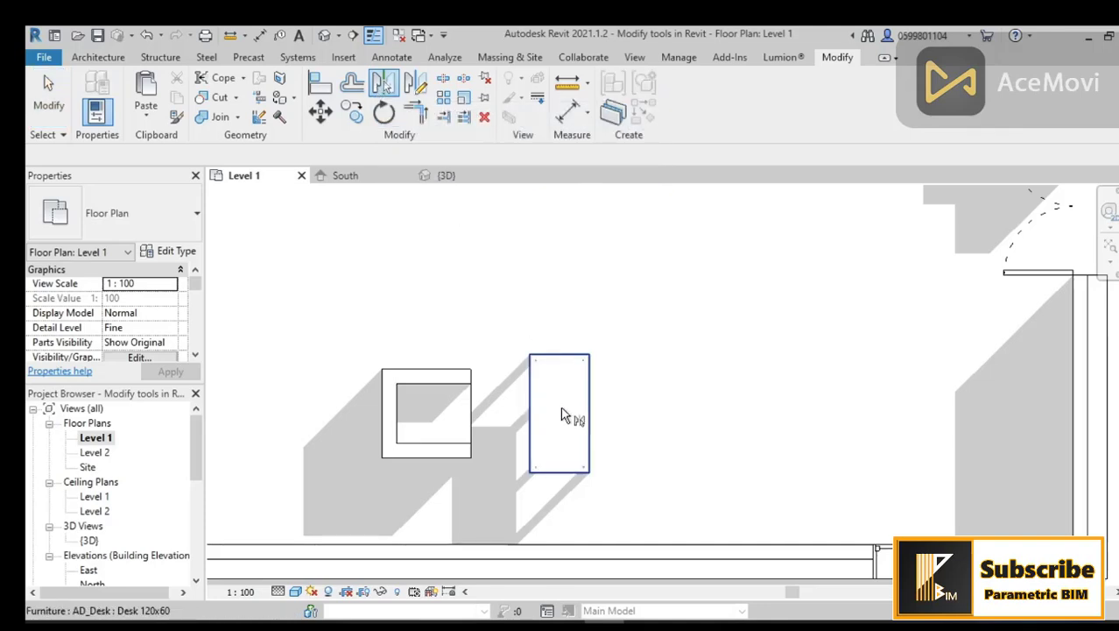
pyautogui.click(416, 82)
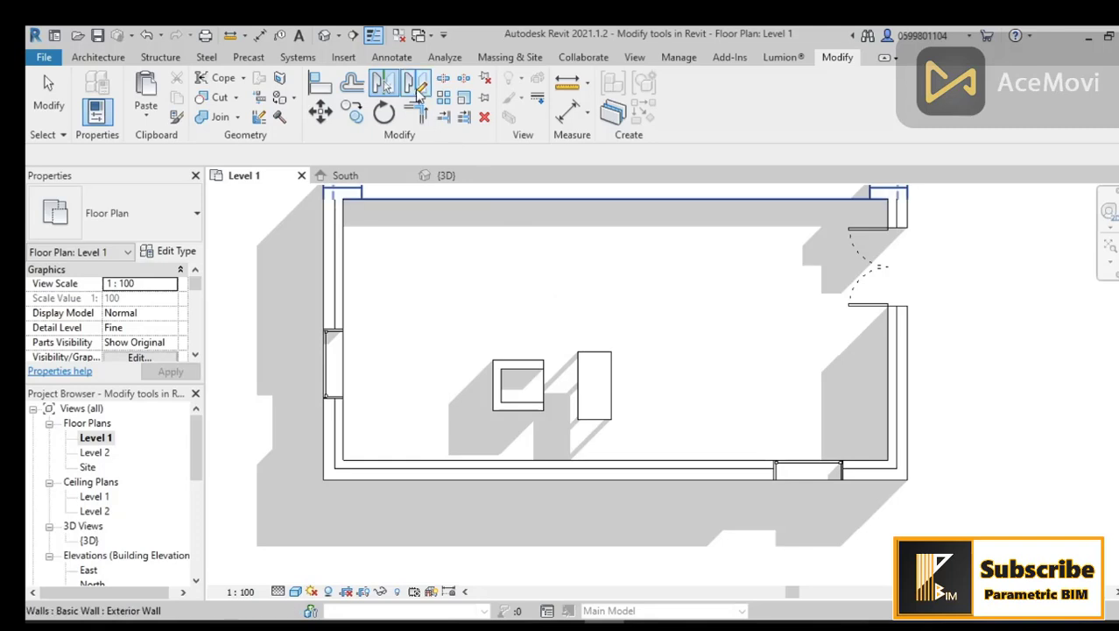
pyautogui.click(417, 88)
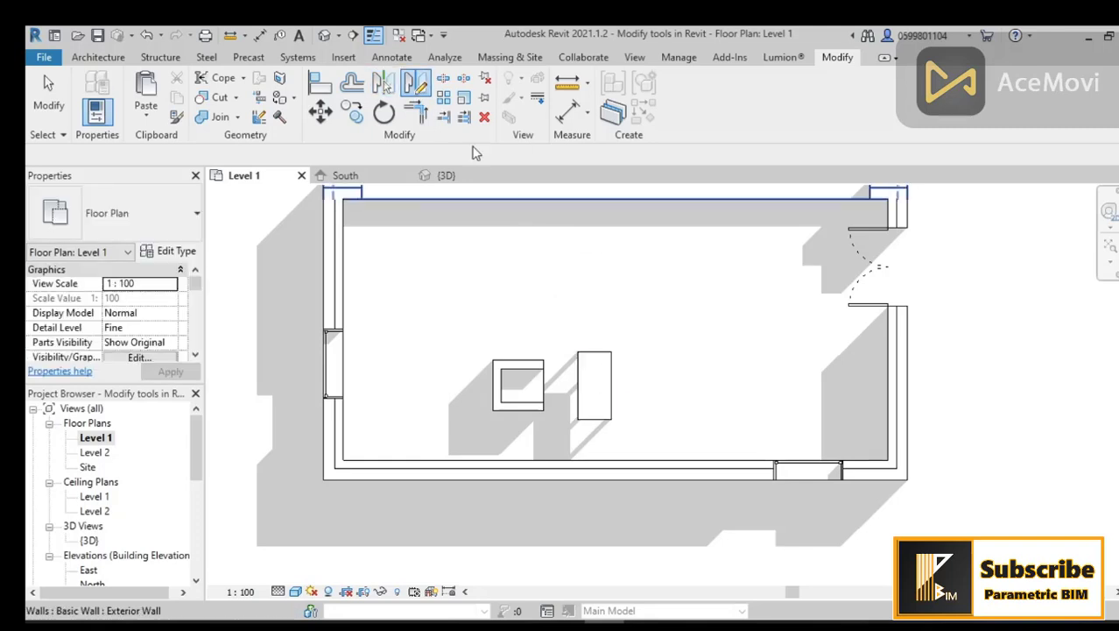
pyautogui.click(598, 426)
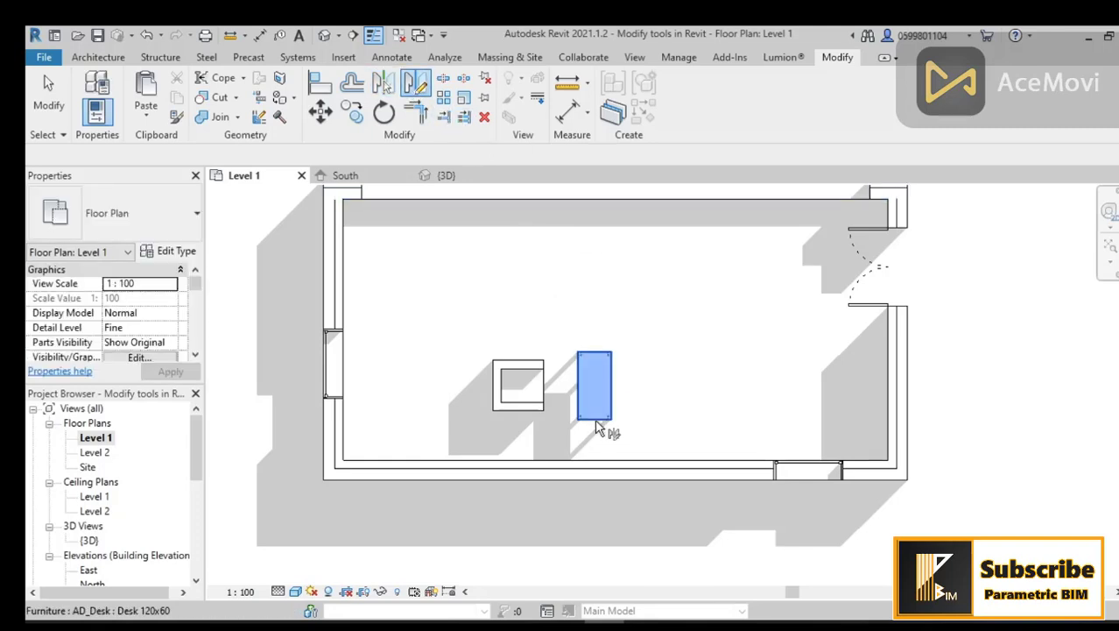
pyautogui.click(598, 375)
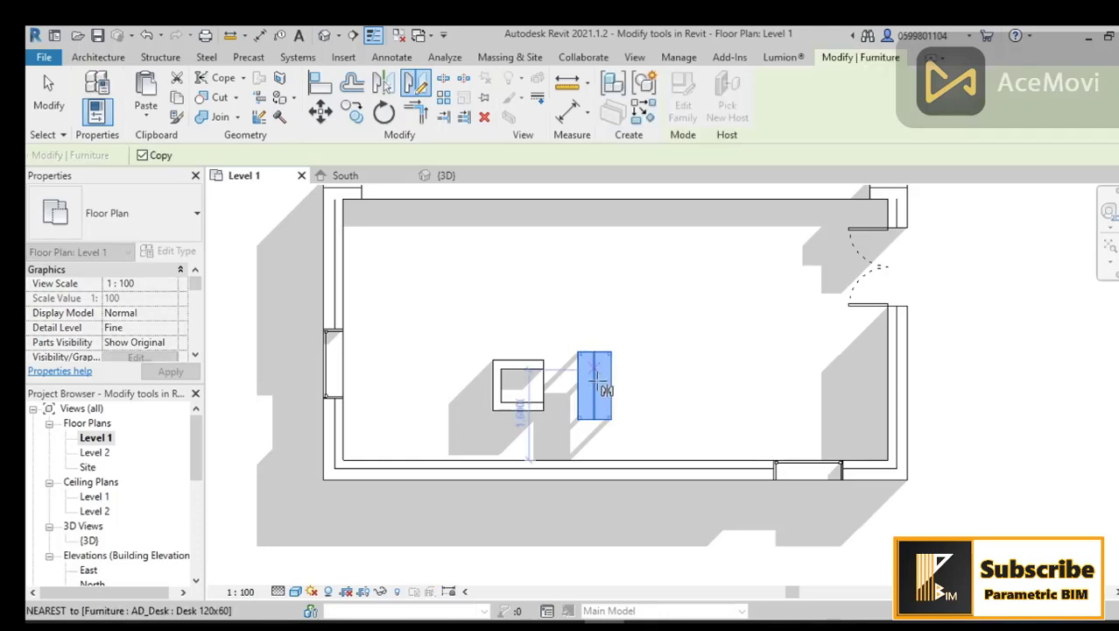
pyautogui.click(383, 85)
pyautogui.click(593, 379)
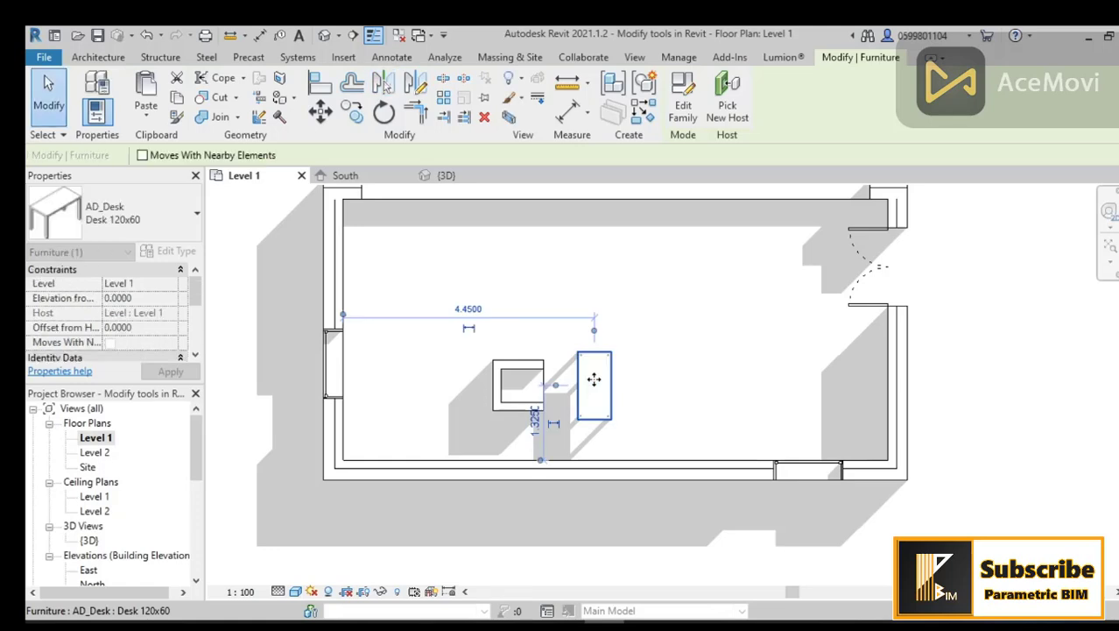
# Step: Mirror a copy of the sofa chair about the desk's centre line to the other side of the desk
pyautogui.click(537, 379)
pyautogui.press('m')
pyautogui.press('m')
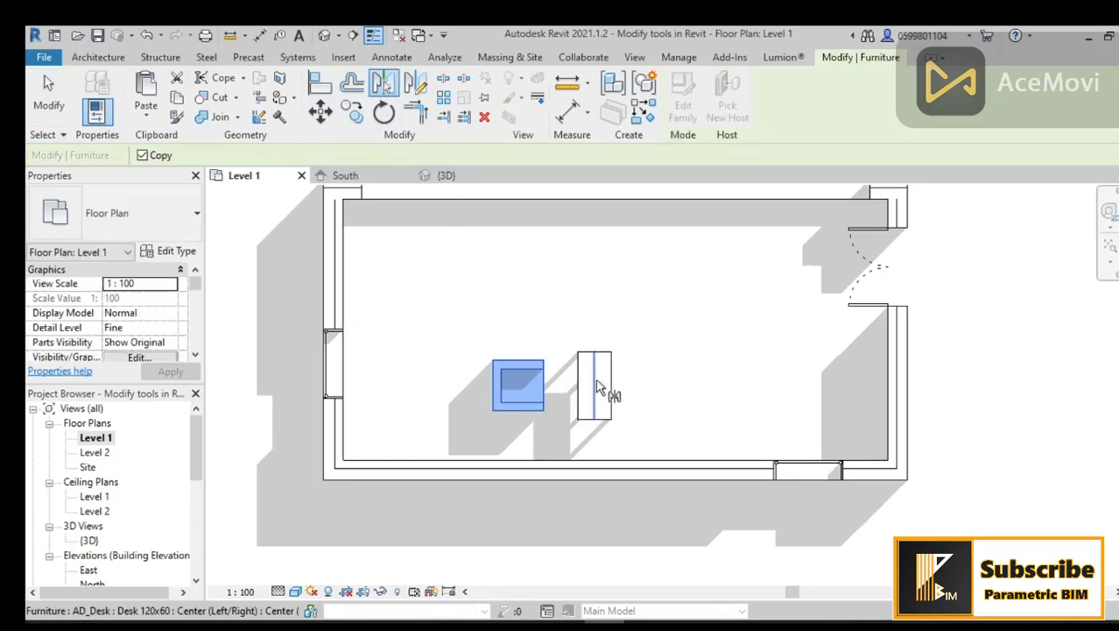
pyautogui.click(597, 383)
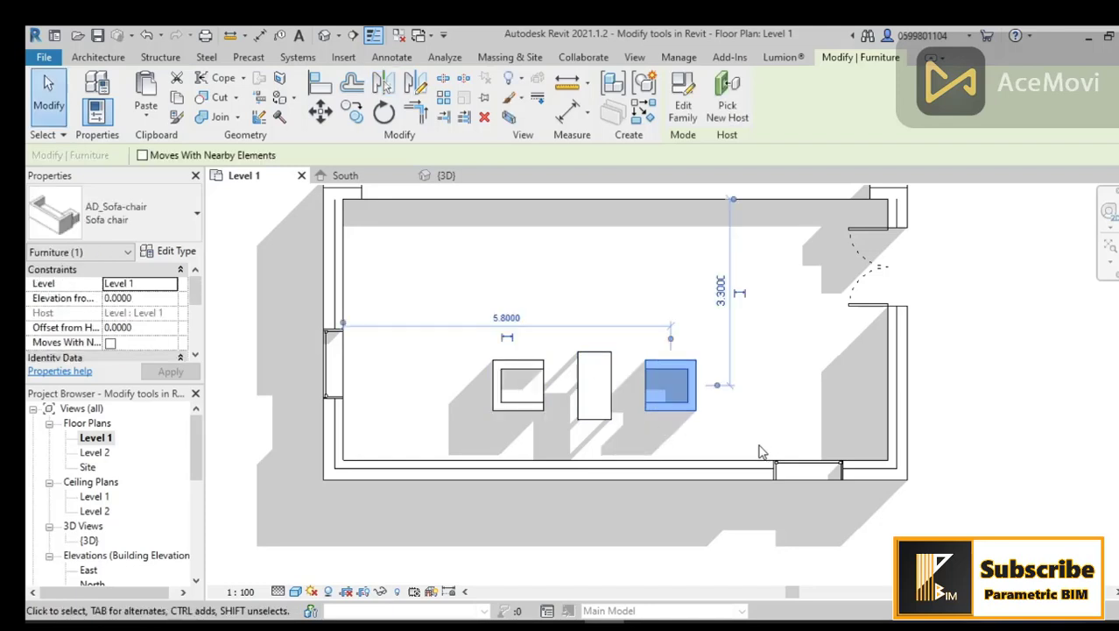
pyautogui.moveTo(762, 450); pyautogui.dragTo(718, 453, button='middle')
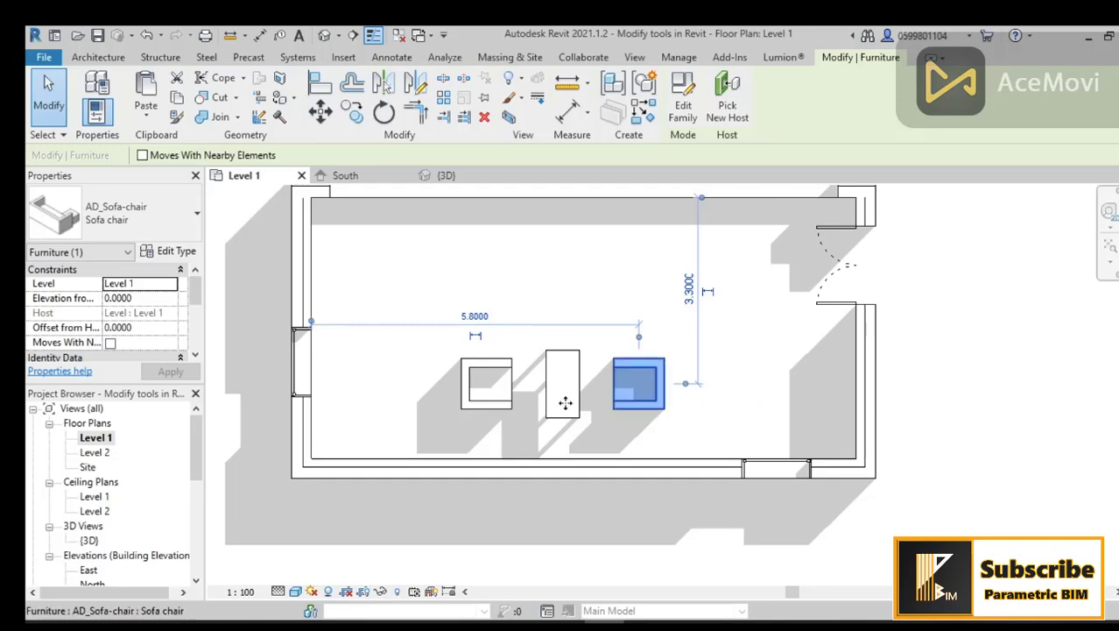
pyautogui.click(726, 401)
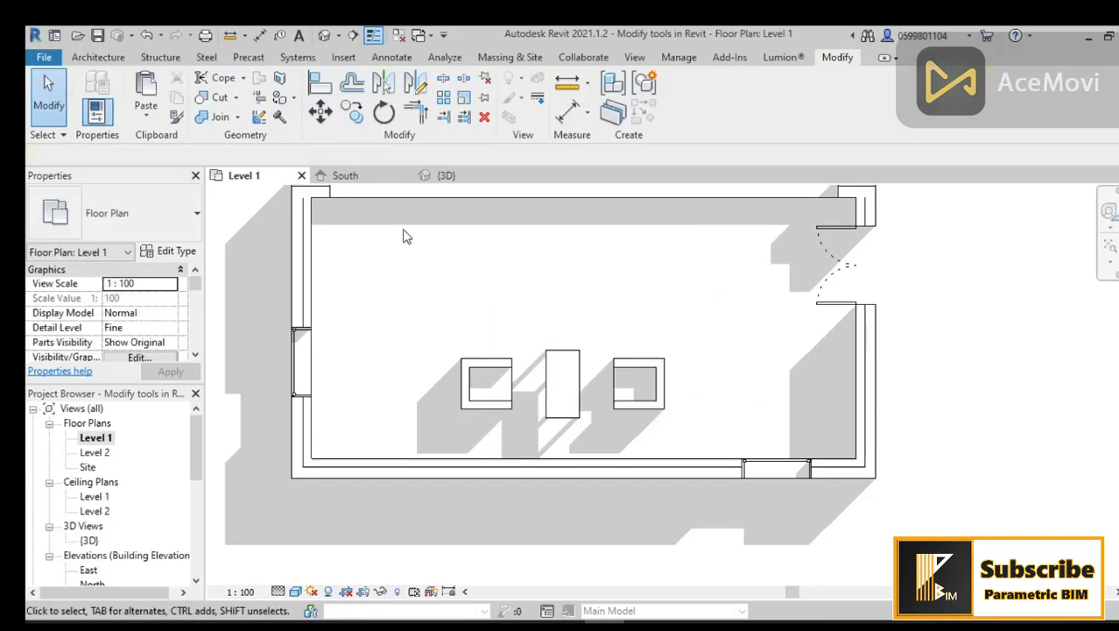
# Step: Place an AD_Floathing TV shelf Type 1 component on the lower long wall, behind the desk
pyautogui.click(100, 57)
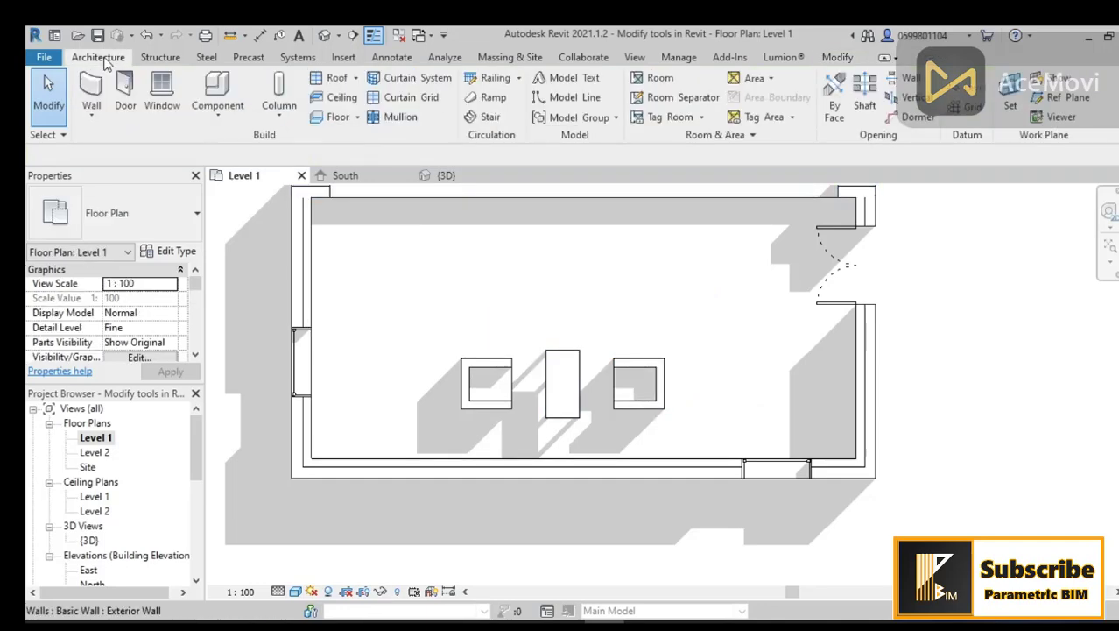
pyautogui.click(217, 92)
pyautogui.click(170, 207)
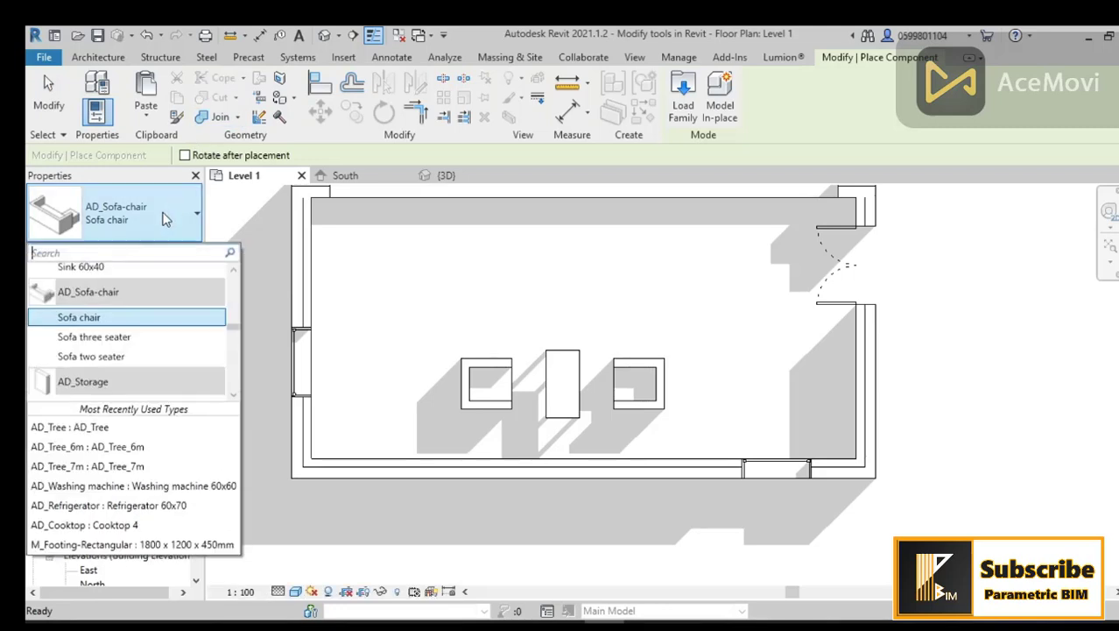
pyautogui.scroll(6, 144, 298)
pyautogui.scroll(5, 143, 302)
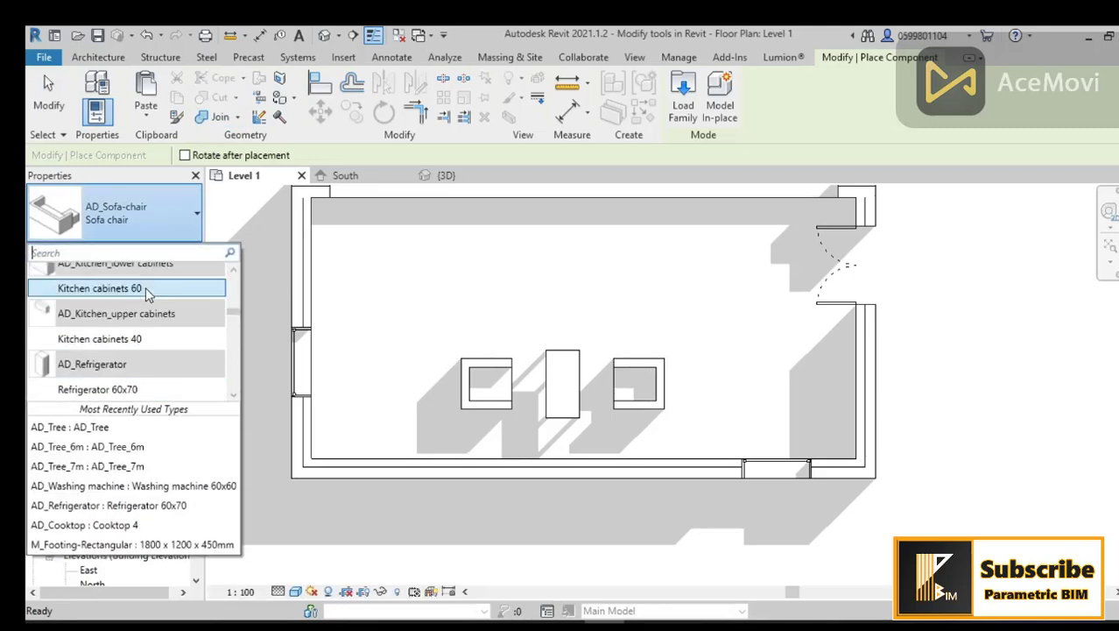
pyautogui.scroll(5, 139, 333)
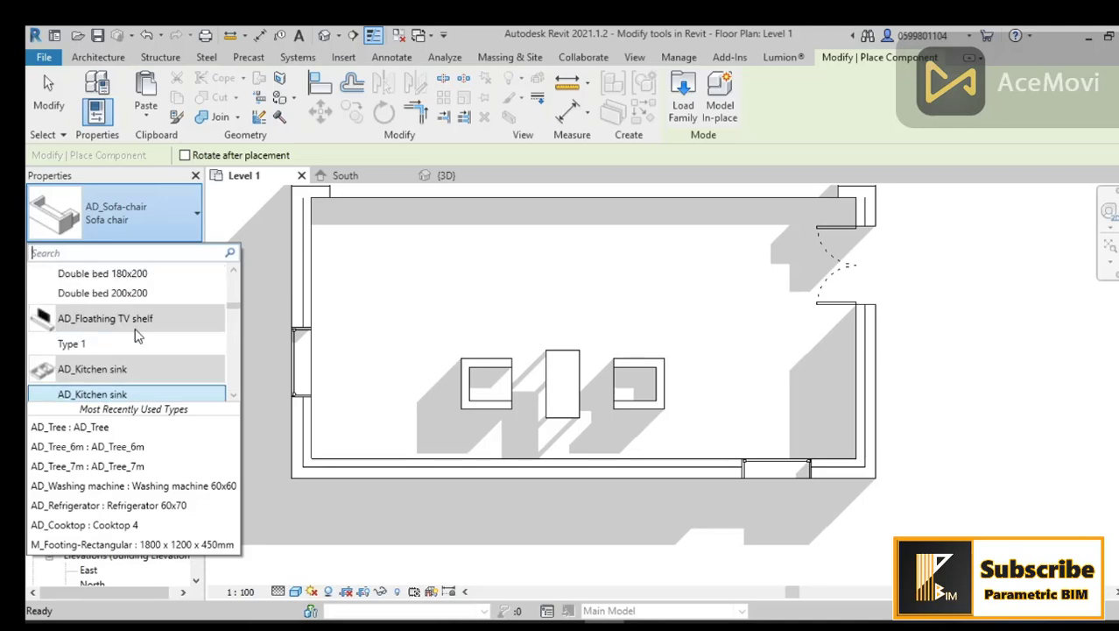
pyautogui.scroll(-2, 142, 338)
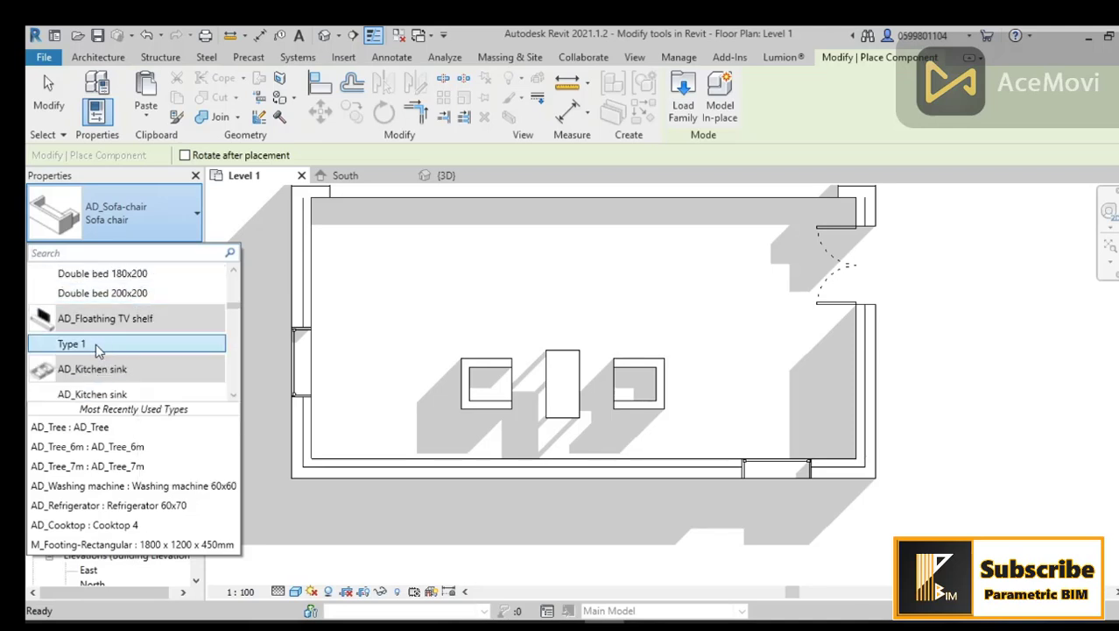
pyautogui.click(105, 346)
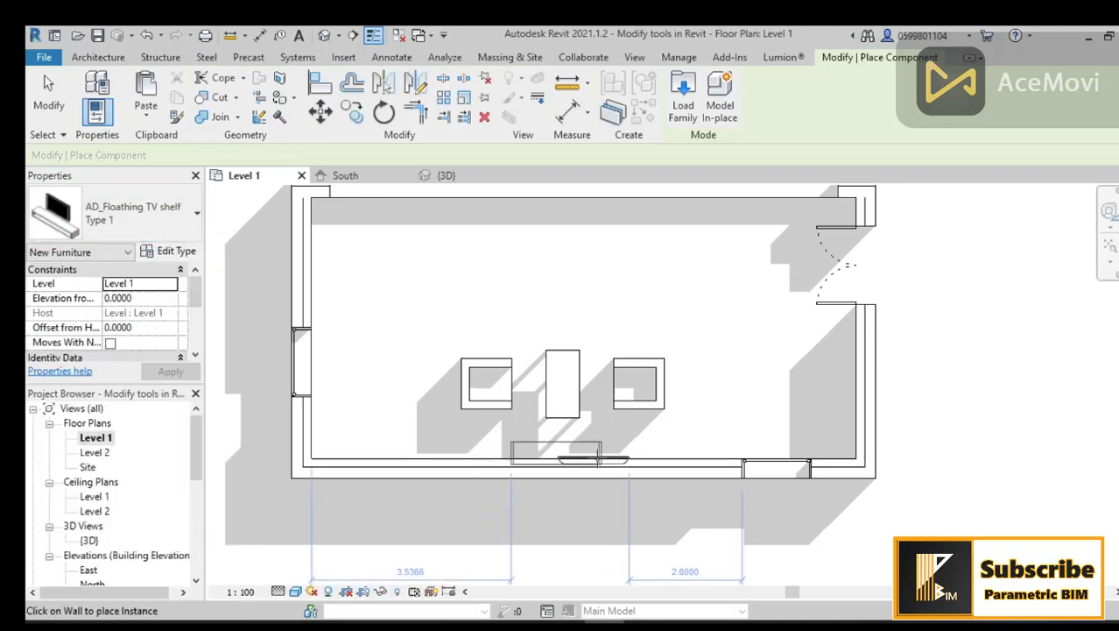
pyautogui.click(602, 455)
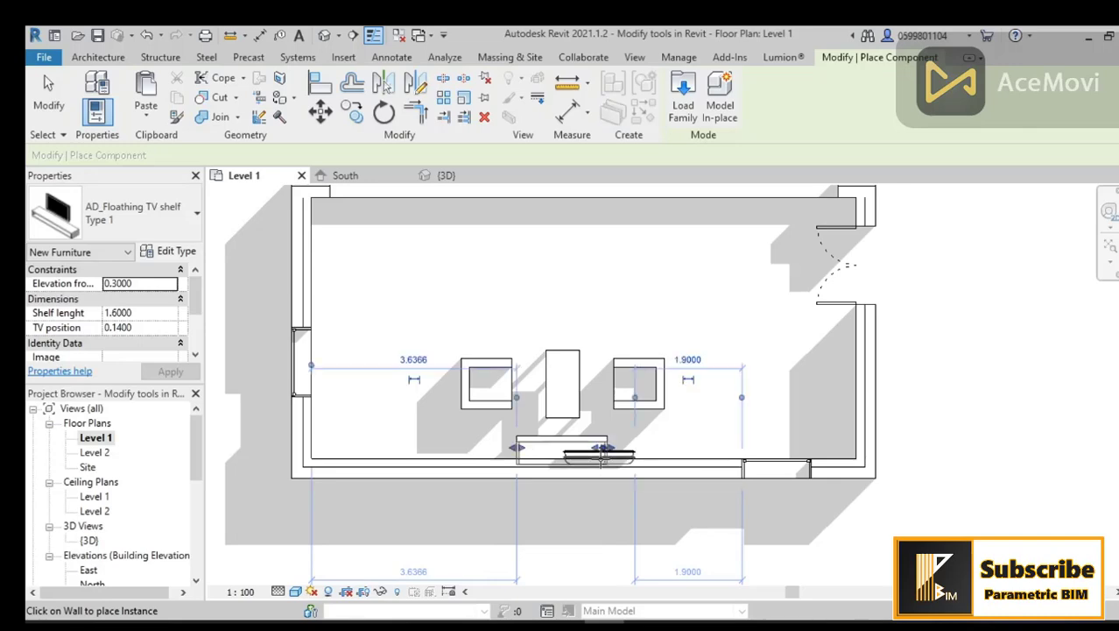
# Step: Orbit the 3D view to inspect the room with its furniture and openings
pyautogui.click(324, 35)
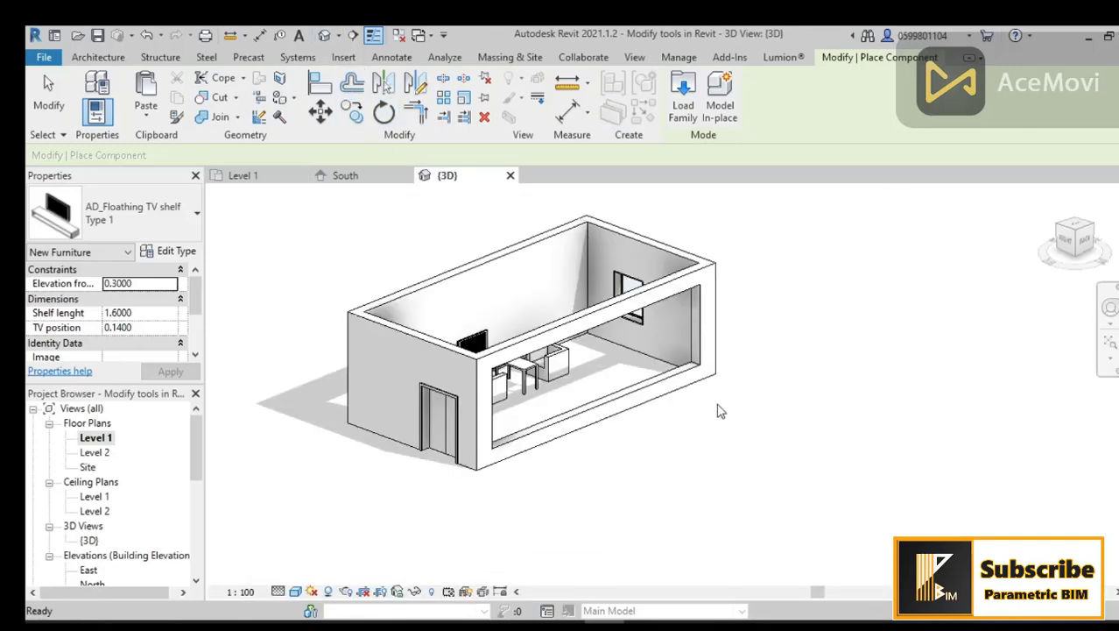
pyautogui.keyDown('shift'); pyautogui.moveTo(707, 434); pyautogui.dragTo(659, 538, button='middle'); pyautogui.keyUp('shift')
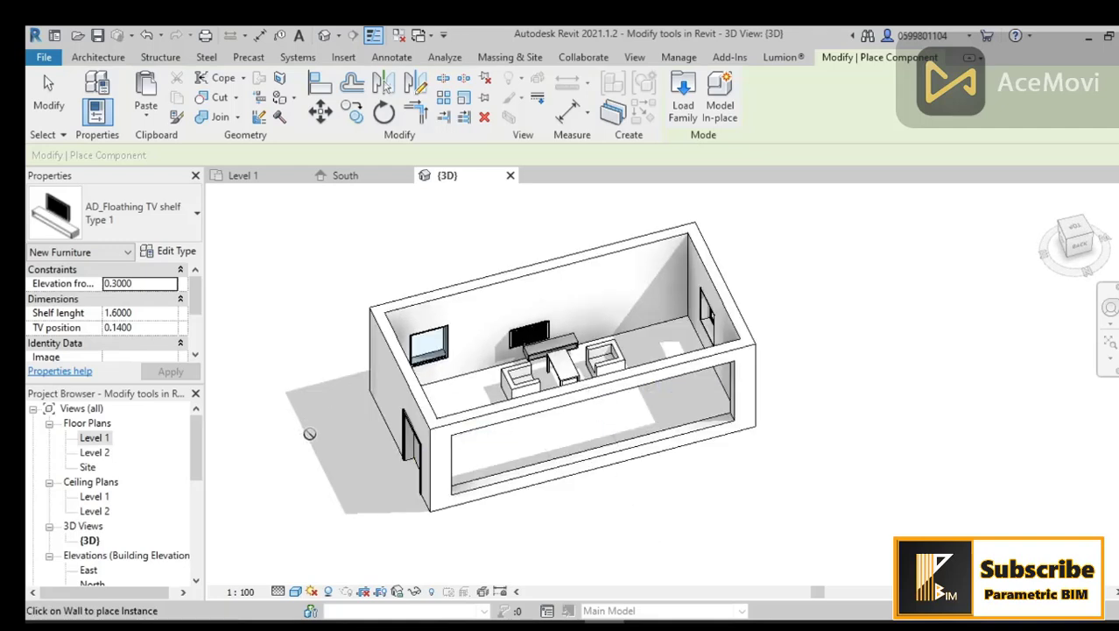
pyautogui.press('Escape')
pyautogui.press('Escape')
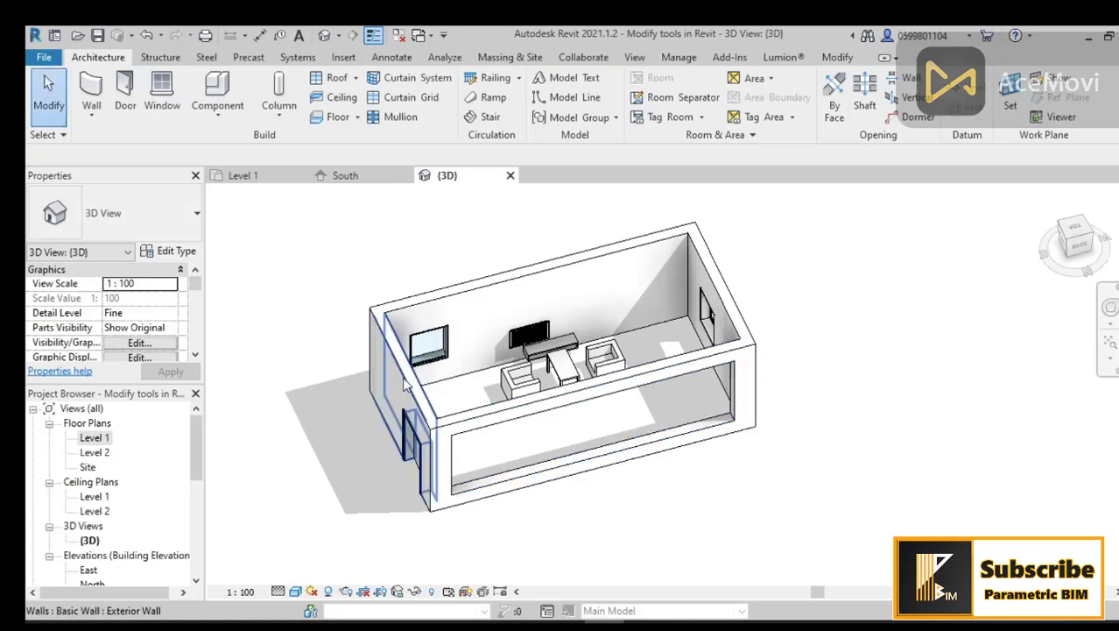
# Step: Mirror a copy of the whole room and its contents about the room's right wall
pyautogui.doubleClick(89, 440)
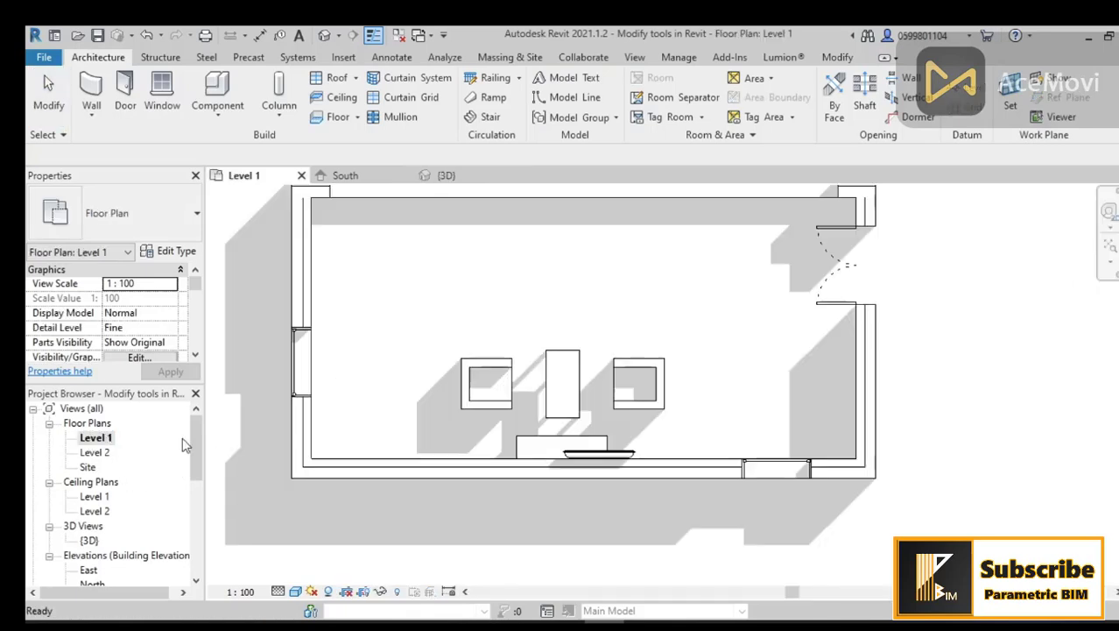
pyautogui.moveTo(739, 415); pyautogui.dragTo(664, 447, button='middle')
pyautogui.click(760, 305)
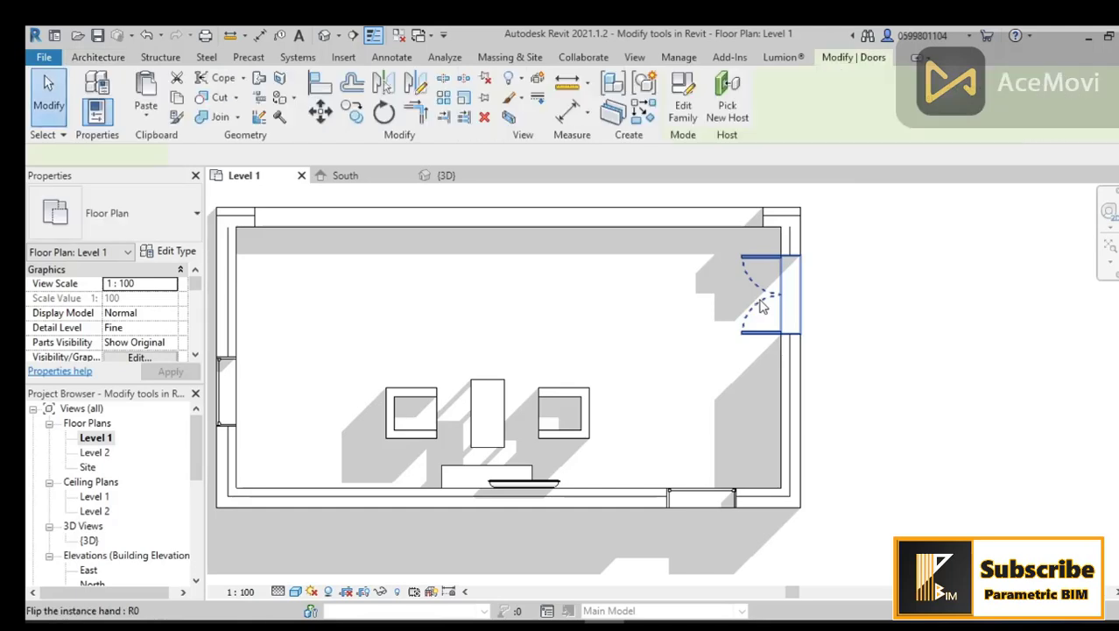
pyautogui.press('Escape')
pyautogui.moveTo(760, 300); pyautogui.dragTo(690, 316, button='middle')
pyautogui.scroll(-1, 705, 317)
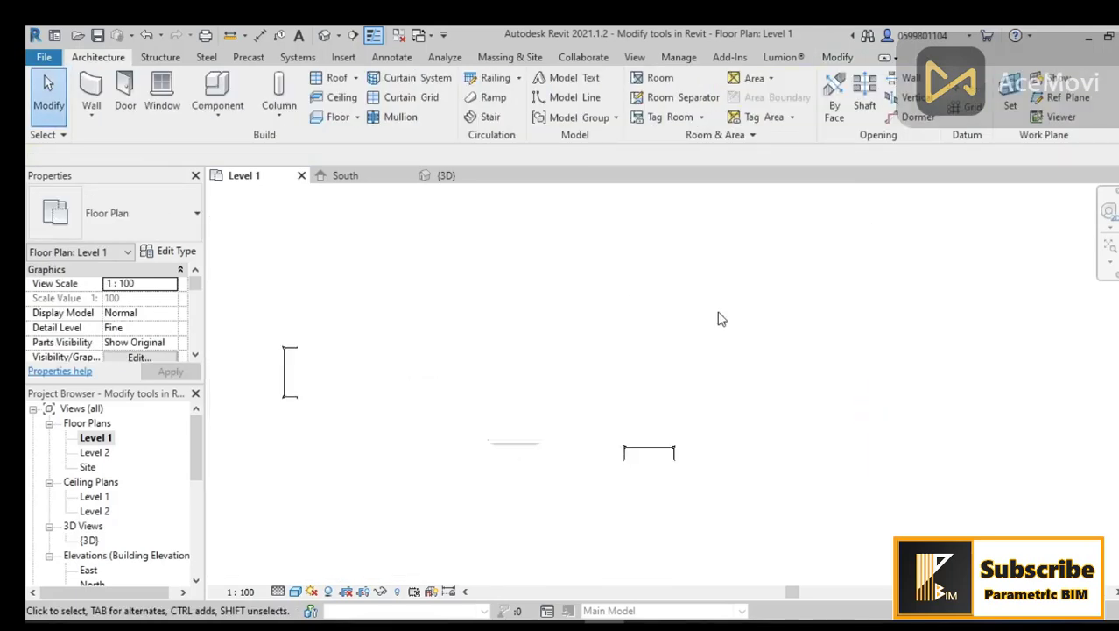
pyautogui.scroll(-2, 858, 315)
pyautogui.moveTo(839, 210); pyautogui.dragTo(368, 480)
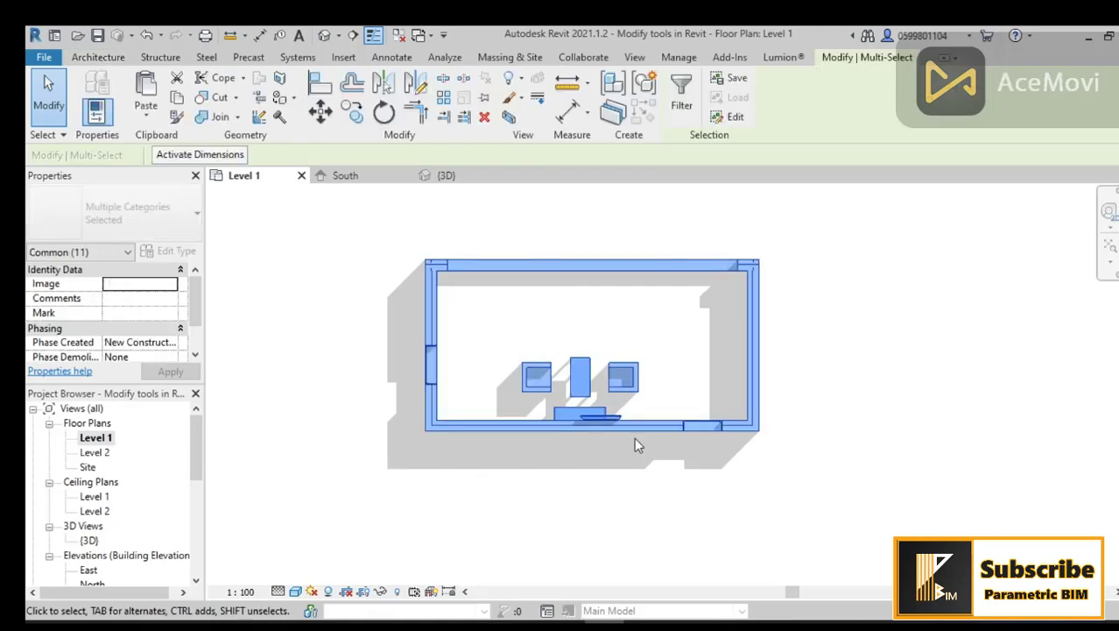
pyautogui.keyDown('shift'); pyautogui.click(757, 320); pyautogui.keyUp('shift')
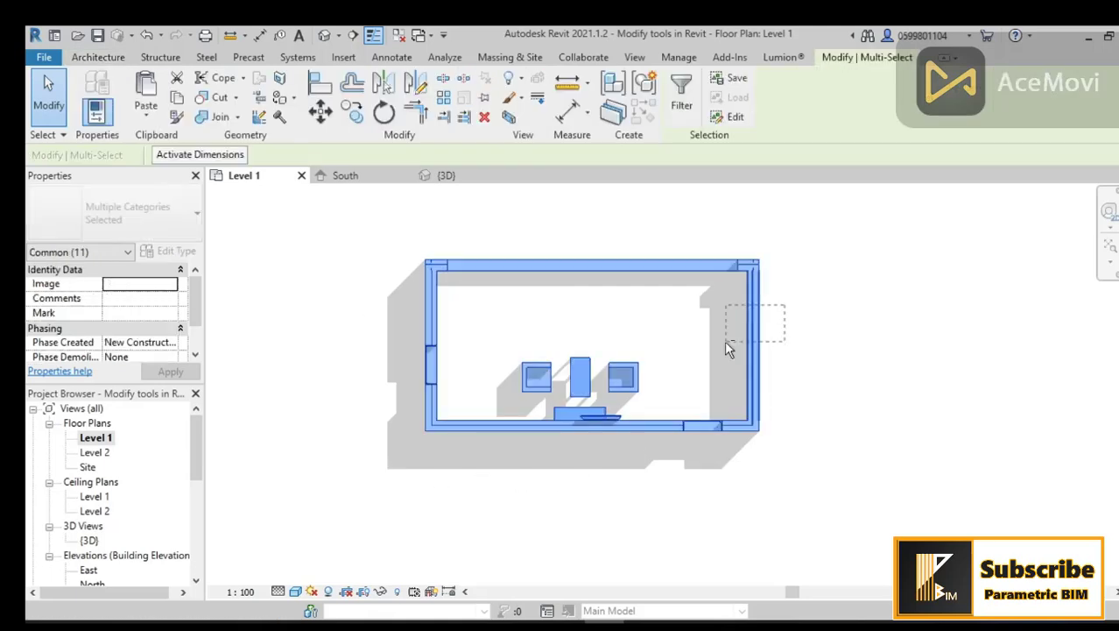
pyautogui.moveTo(776, 490); pyautogui.dragTo(736, 493, button='middle')
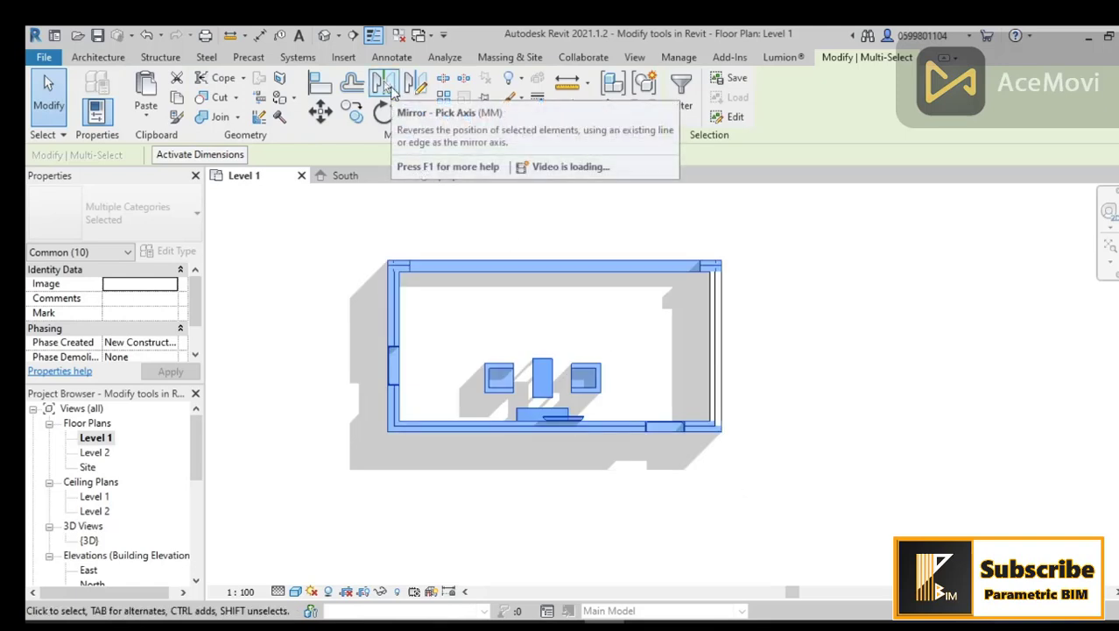
pyautogui.click(391, 88)
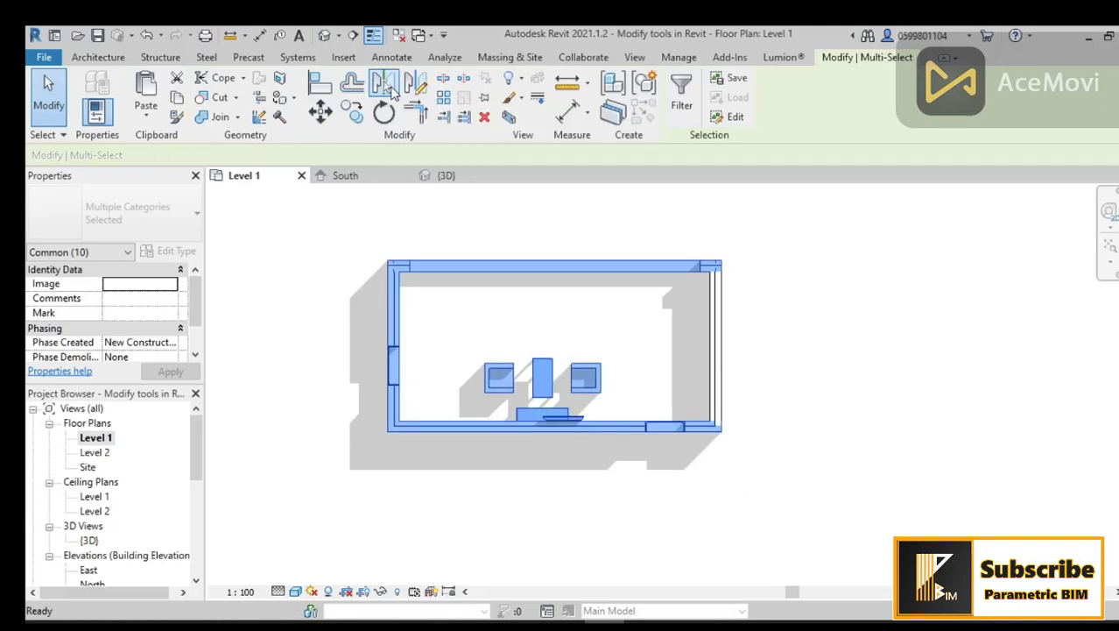
pyautogui.click(722, 366)
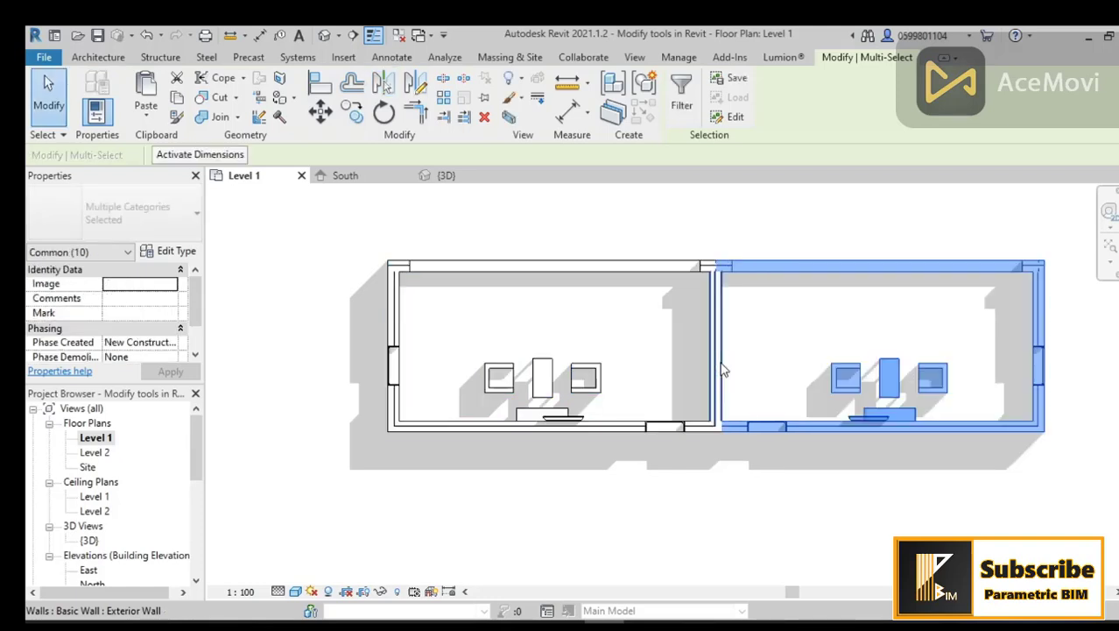
# Step: Inspect both rooms in the 3D view and return to the Level 1 plan
pyautogui.moveTo(765, 508); pyautogui.dragTo(721, 511, button='middle')
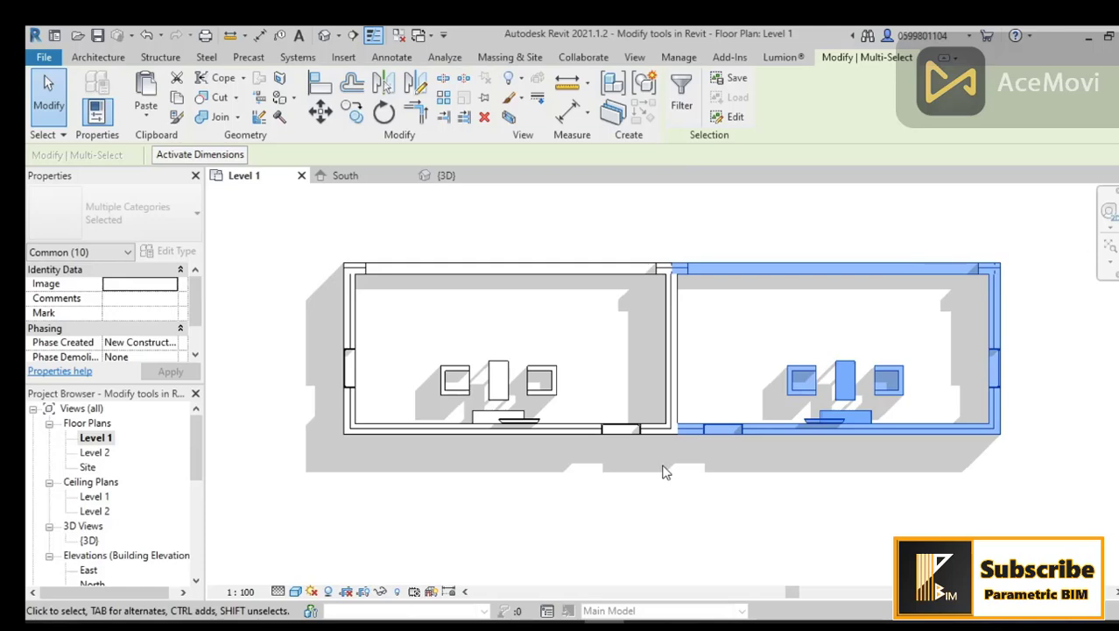
pyautogui.moveTo(725, 470); pyautogui.dragTo(713, 481, button='middle')
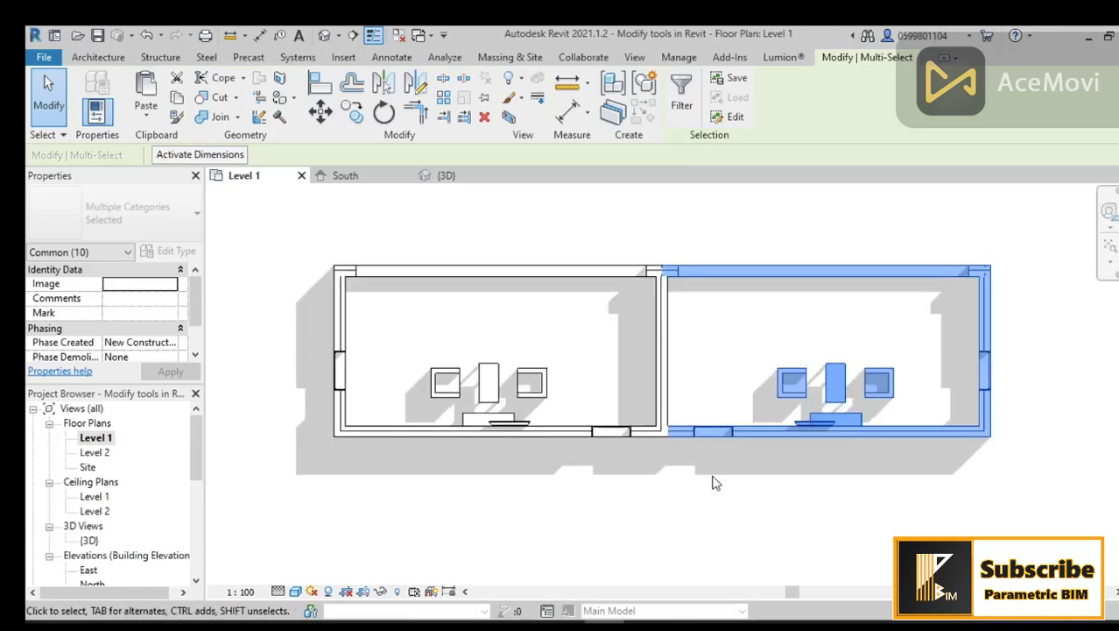
pyautogui.click(325, 36)
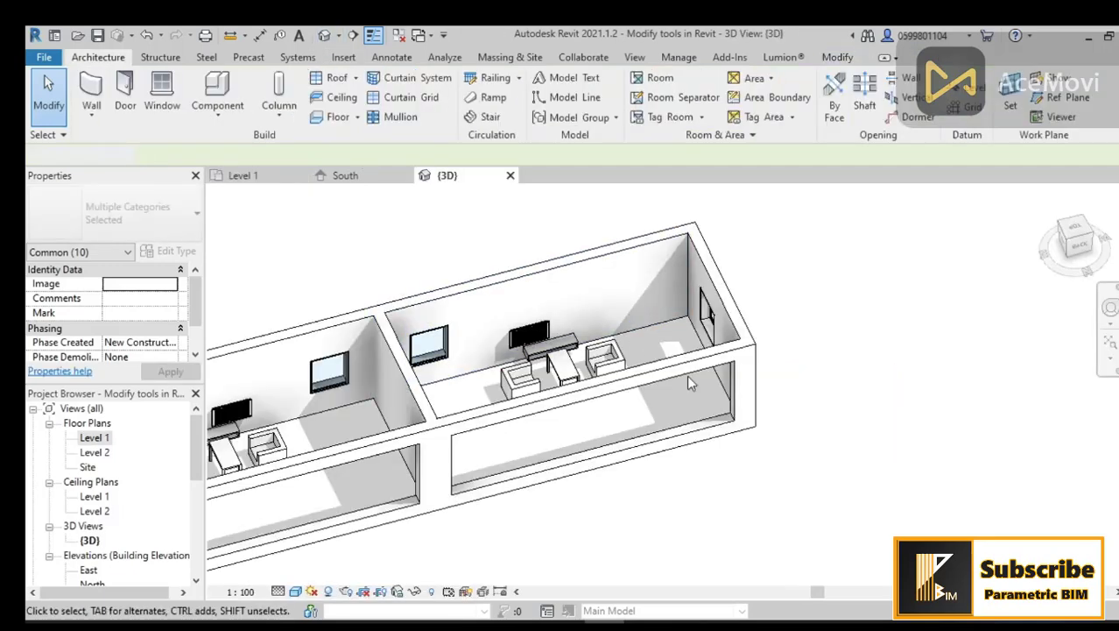
pyautogui.moveTo(828, 398); pyautogui.dragTo(928, 343, button='middle')
pyautogui.scroll(-1, 927, 343)
pyautogui.keyDown('shift'); pyautogui.moveTo(736, 425); pyautogui.dragTo(755, 466, button='middle'); pyautogui.keyUp('shift')
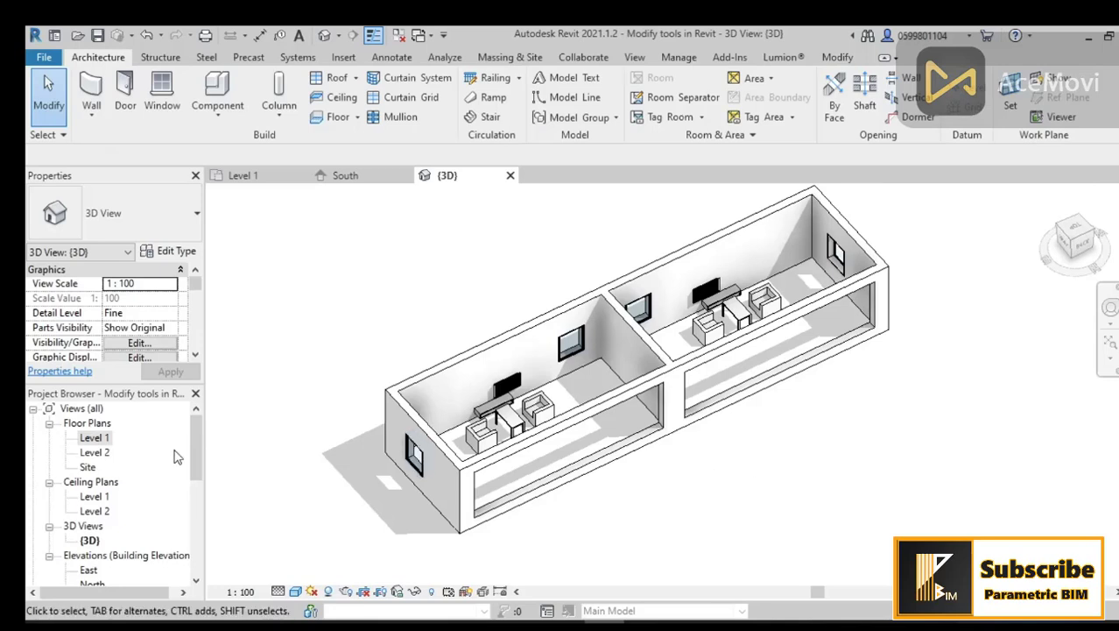
pyautogui.doubleClick(107, 438)
pyautogui.moveTo(707, 430); pyautogui.dragTo(701, 468, button='middle')
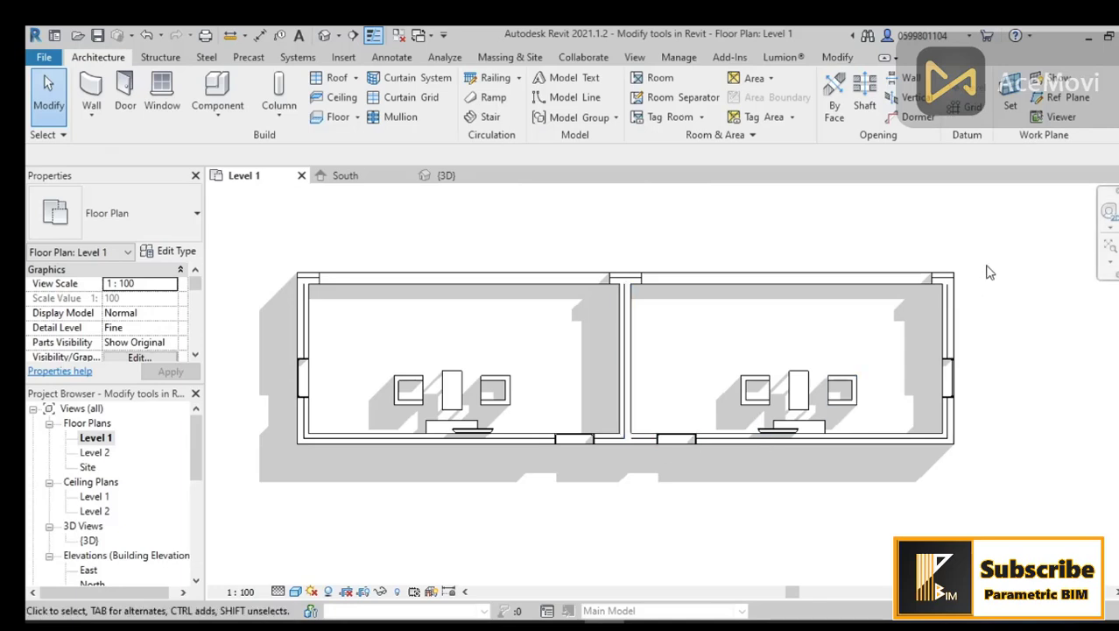
# Step: Undo the mirrored copy, then try deleting the room's right wall and undo that deletion
pyautogui.hotkey('ctrl', 'z')
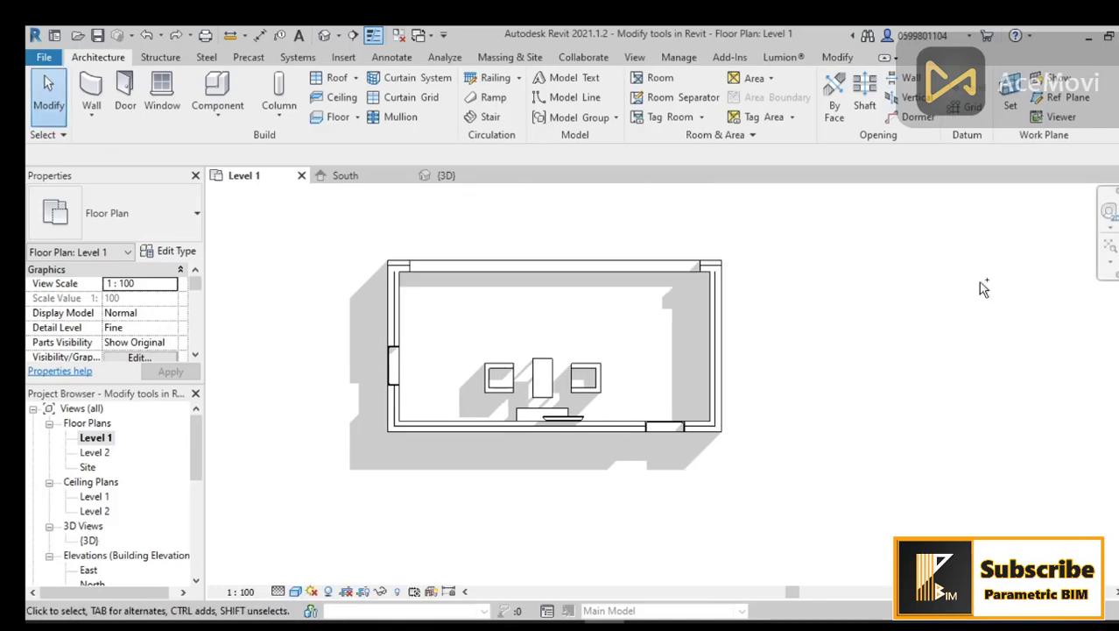
pyautogui.click(715, 350)
pyautogui.press('Delete')
pyautogui.moveTo(790, 351); pyautogui.dragTo(662, 378, button='middle')
pyautogui.hotkey('ctrl', 'z')
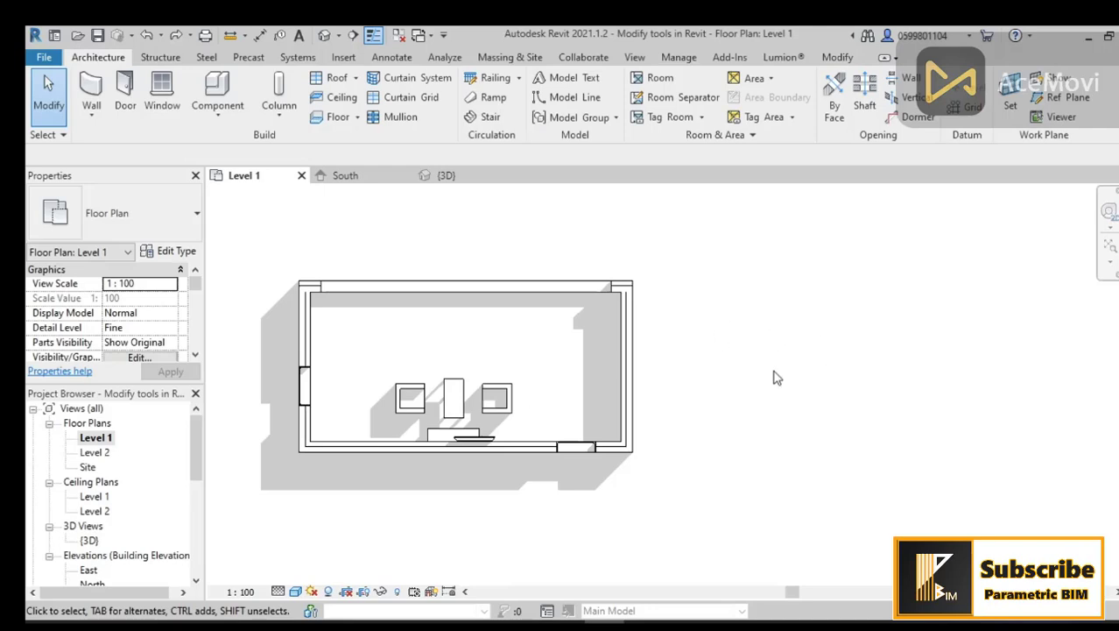
# Step: Mirror a copy of the entire room about a vertical axis drawn 1.5 m right of its right wall
pyautogui.moveTo(776, 377); pyautogui.dragTo(739, 379, button='middle')
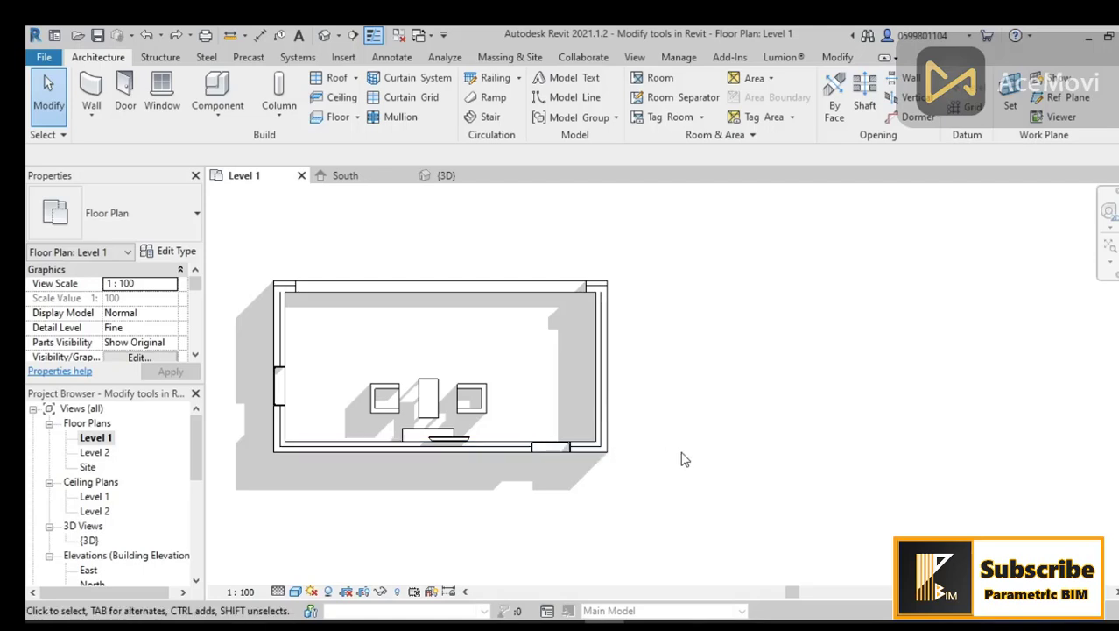
pyautogui.moveTo(665, 245); pyautogui.dragTo(255, 501)
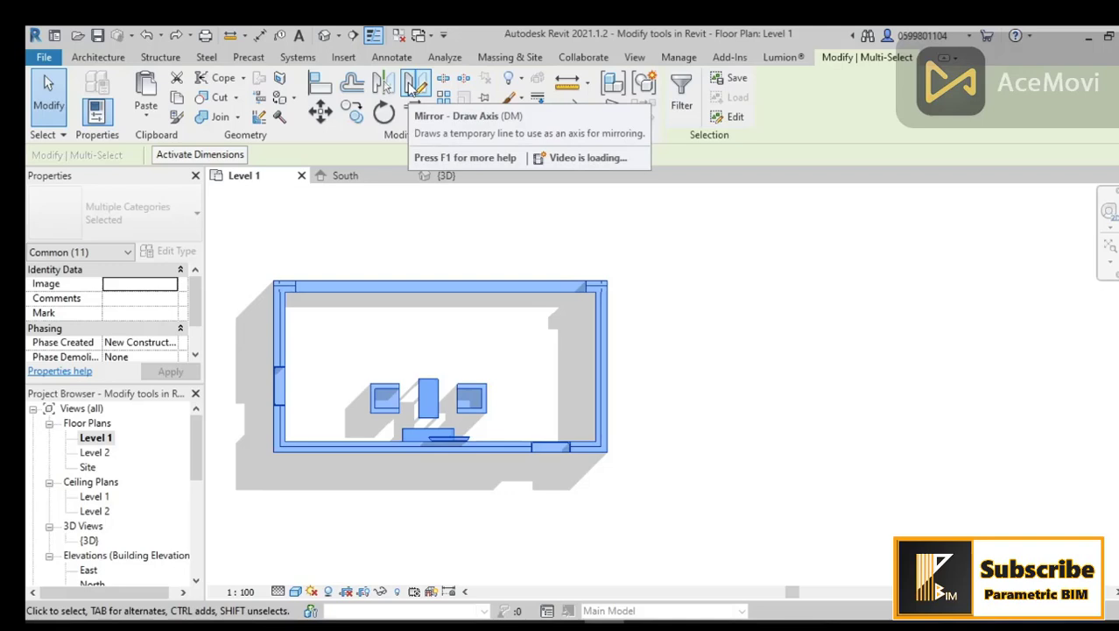
pyautogui.click(415, 84)
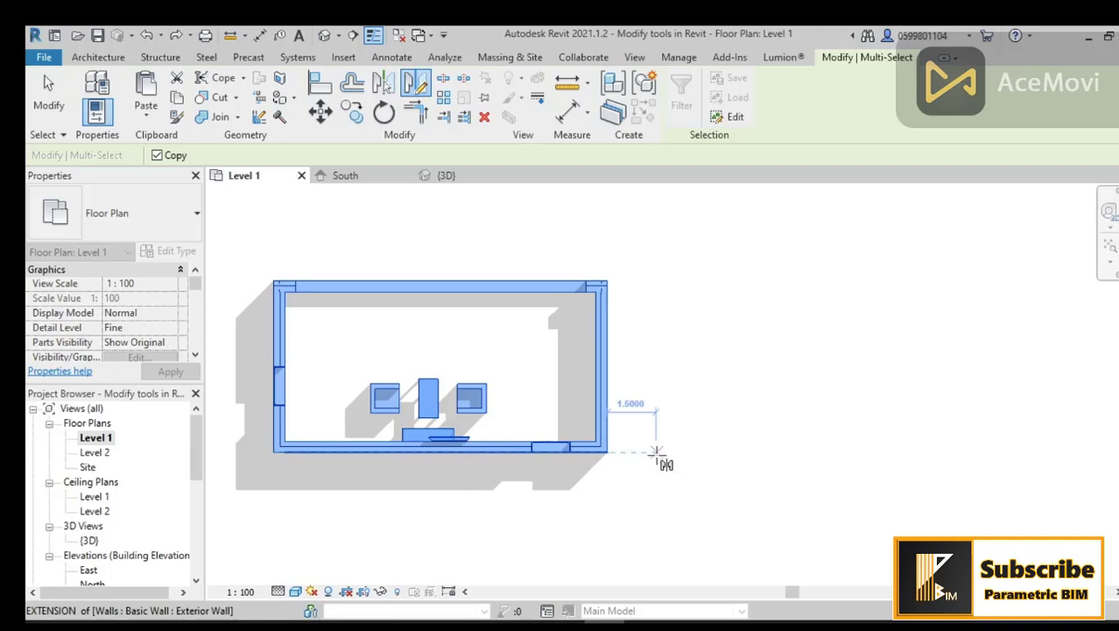
pyautogui.click(656, 452)
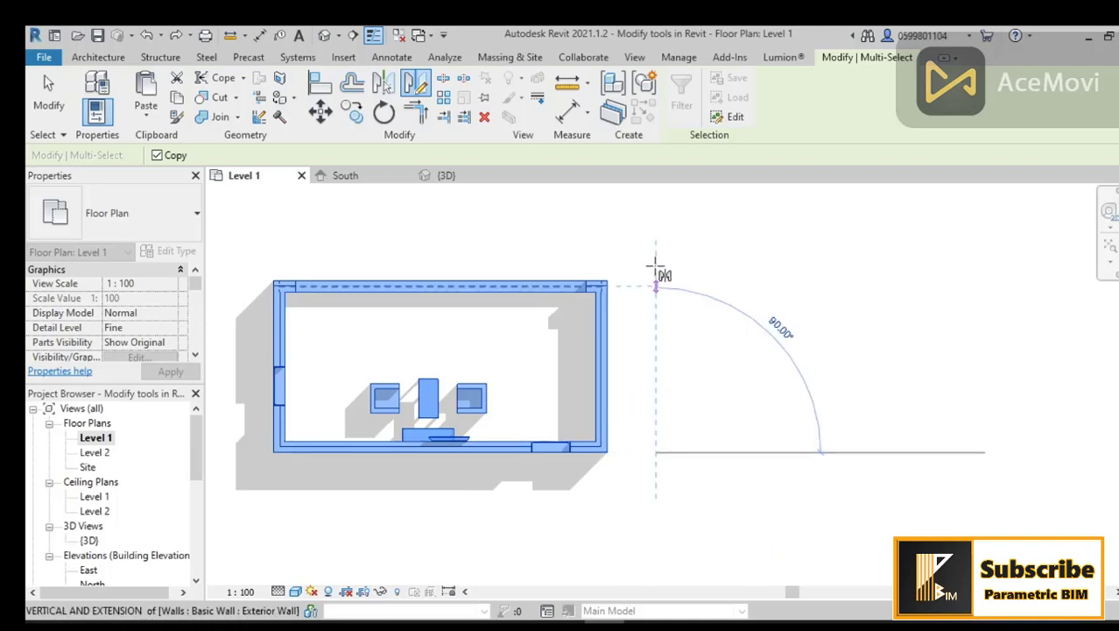
pyautogui.click(656, 240)
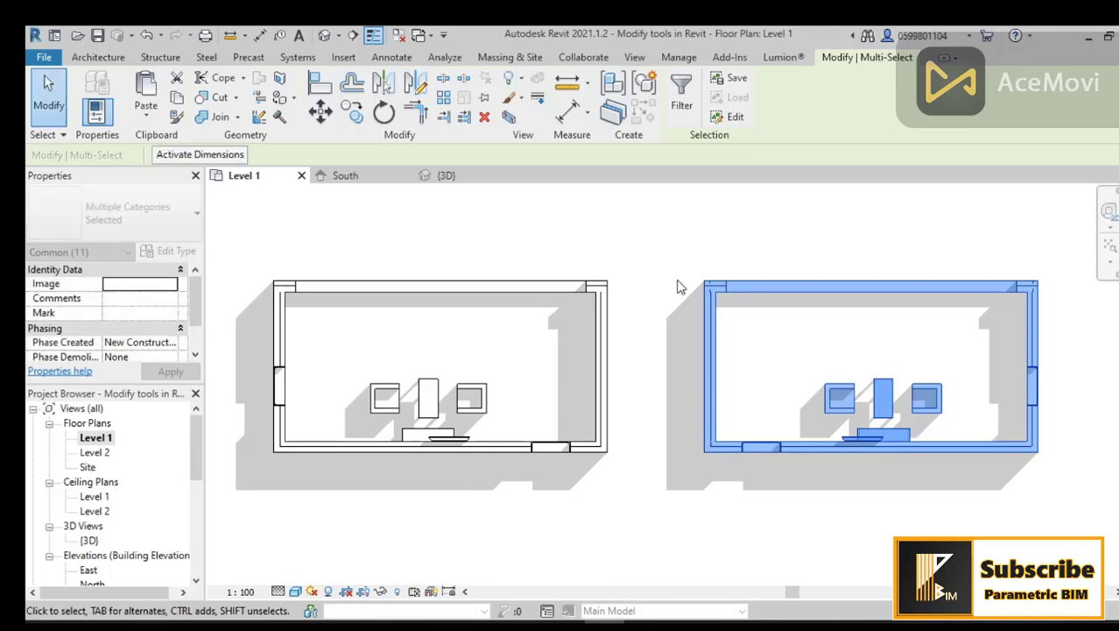